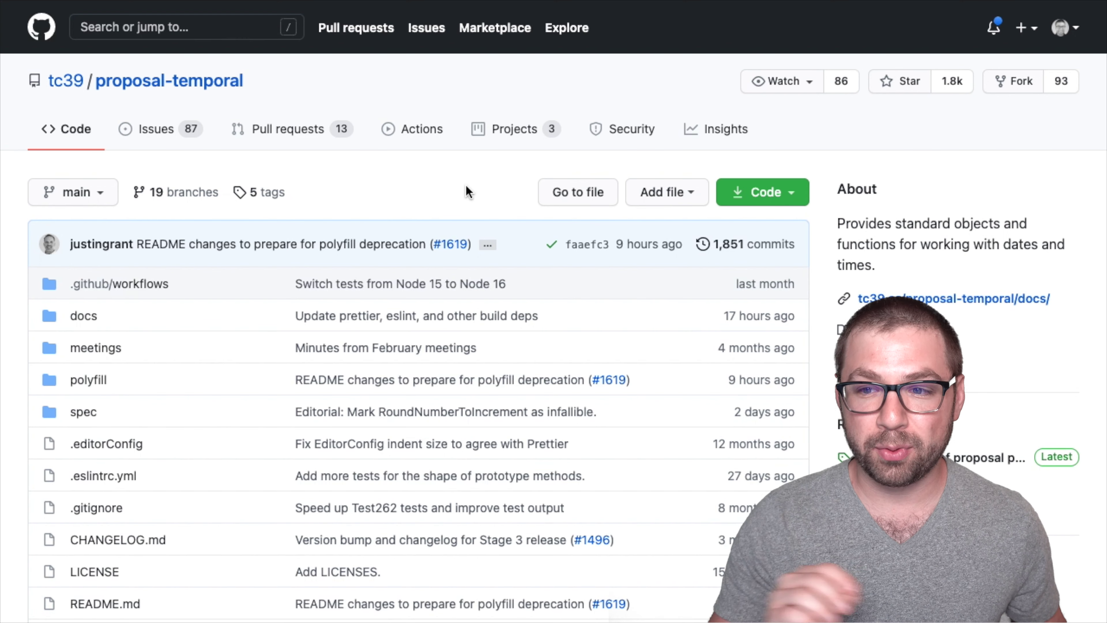
Scroll down past the file list to the Temporal README's heading, description and Status section.
{"action": "scroll", "coordinate": [467, 193], "scroll_direction": "down", "scroll_amount": 10}
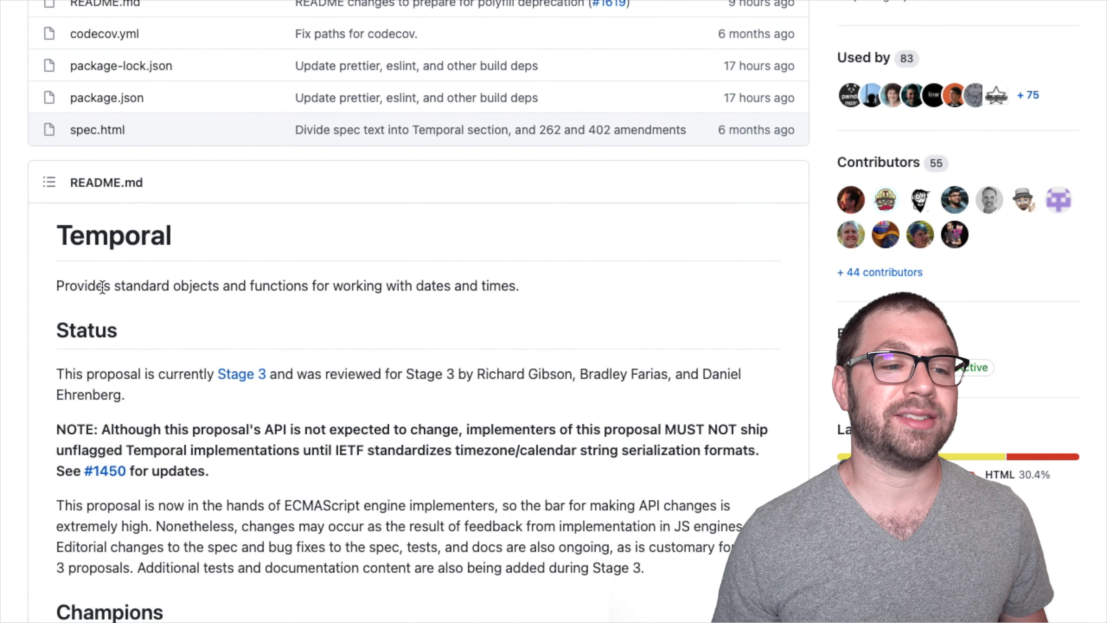
Highlight the Temporal description sentence and Stage 3 status wording, then scroll to Overview / Motivation.
{"action": "left_click_drag", "start_coordinate": [129, 287], "coordinate": [206, 287]}
{"action": "left_click", "coordinate": [352, 287]}
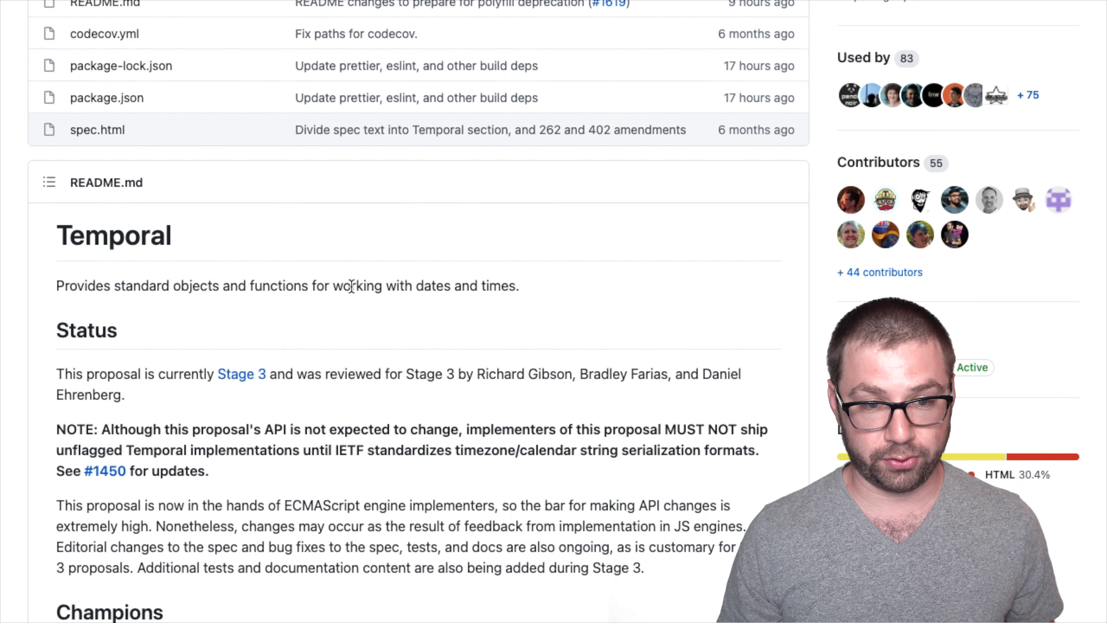
{"action": "double_click", "coordinate": [351, 287]}
{"action": "triple_click", "coordinate": [487, 283]}
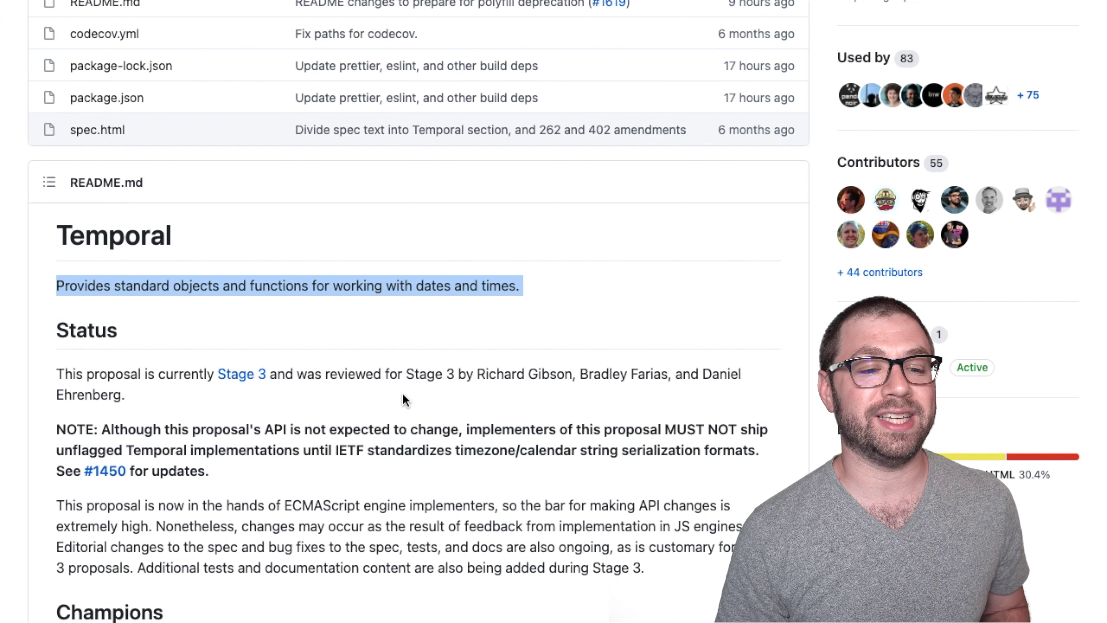
{"action": "left_click_drag", "start_coordinate": [205, 375], "coordinate": [296, 376]}
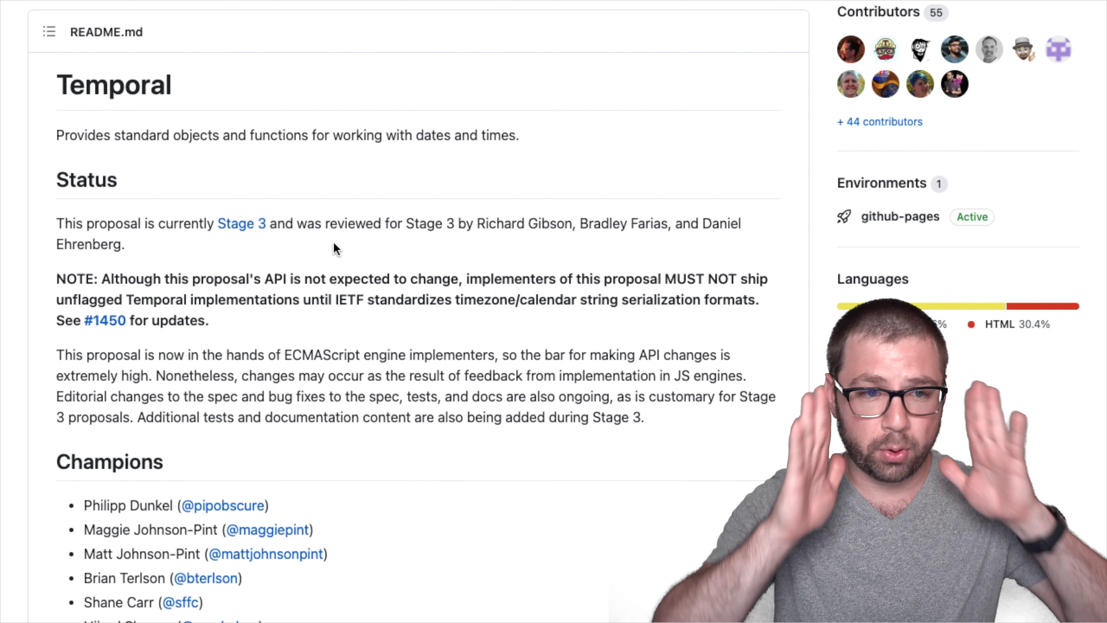
{"action": "scroll", "coordinate": [334, 249], "scroll_direction": "down", "scroll_amount": 20}
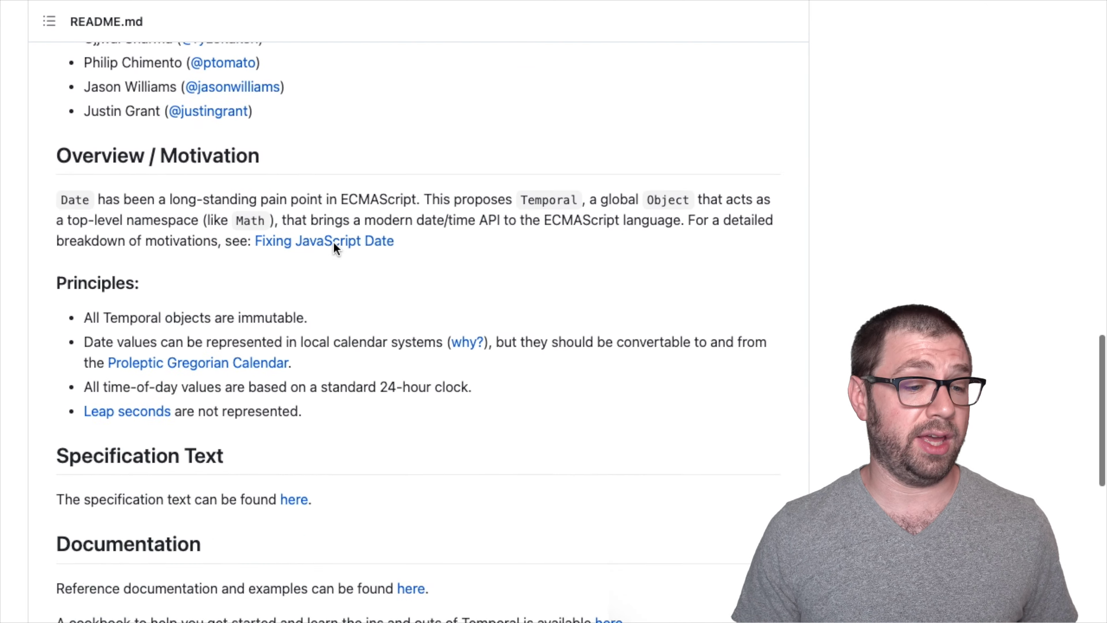
{"action": "double_click", "coordinate": [105, 174]}
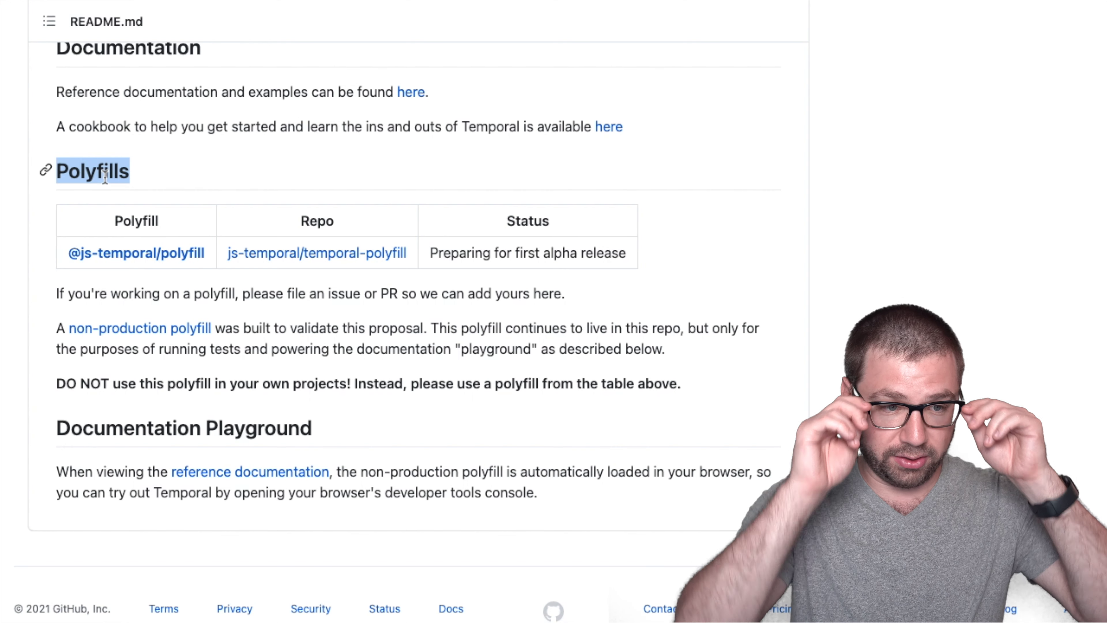
{"action": "left_click_drag", "start_coordinate": [57, 328], "coordinate": [109, 337]}
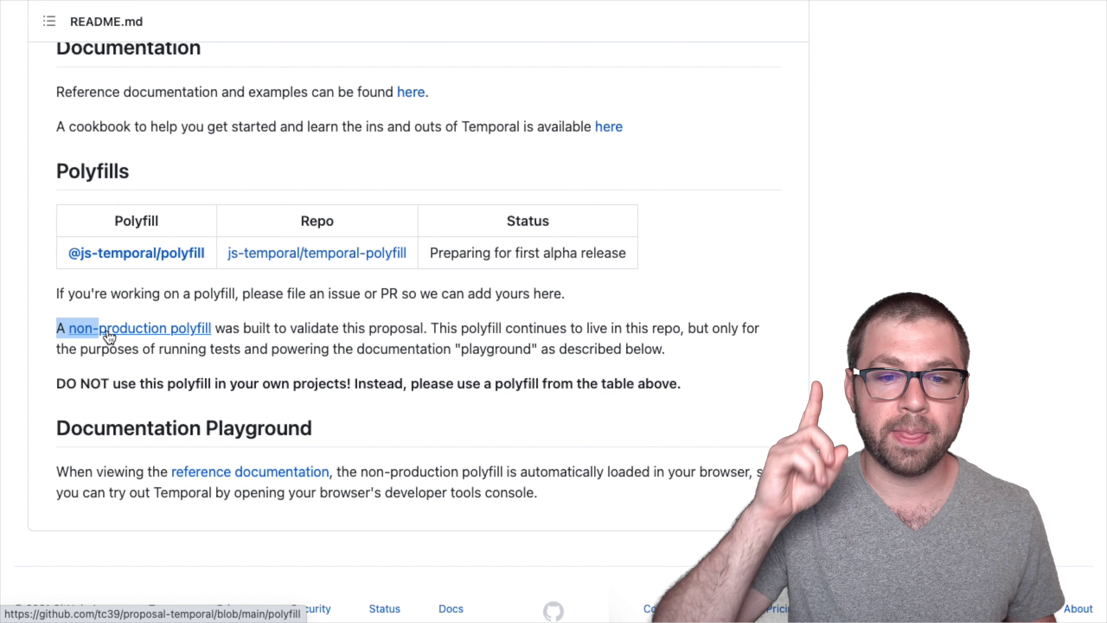
{"action": "scroll", "coordinate": [108, 336], "scroll_direction": "up", "scroll_amount": 20}
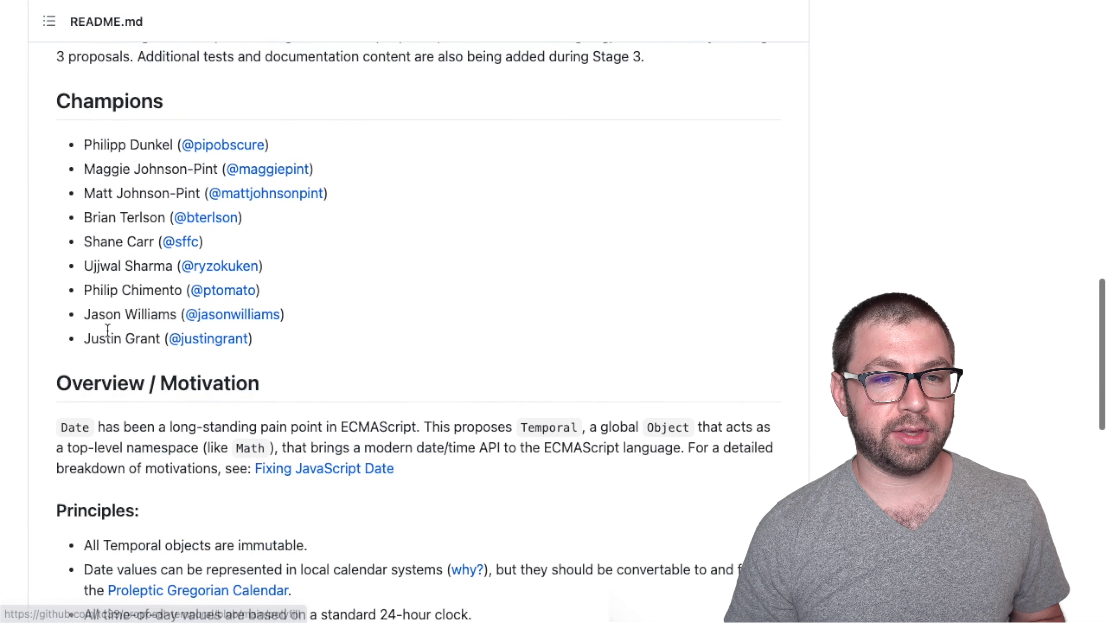
{"action": "scroll", "coordinate": [164, 213], "scroll_direction": "down", "scroll_amount": 1}
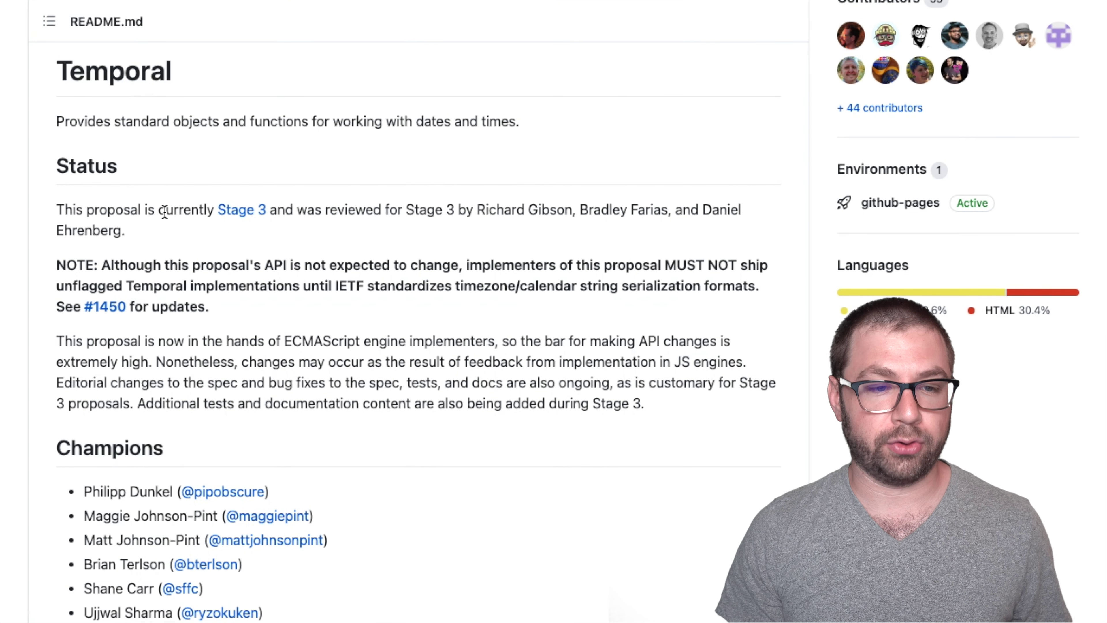
{"action": "left_click_drag", "start_coordinate": [165, 213], "coordinate": [174, 212]}
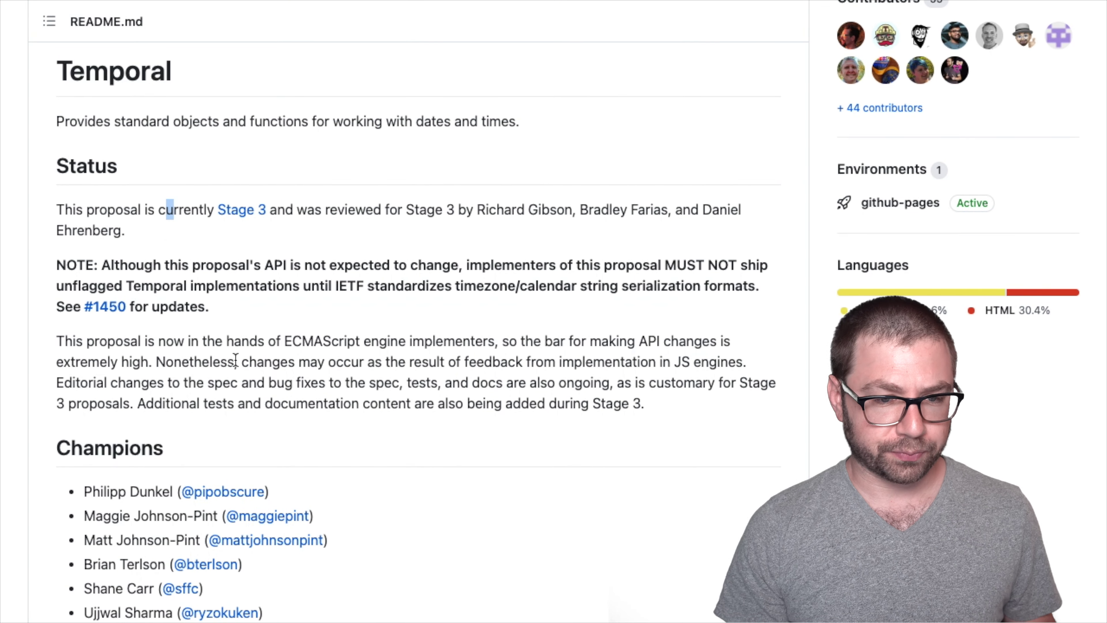
{"action": "left_click_drag", "start_coordinate": [628, 342], "coordinate": [667, 344]}
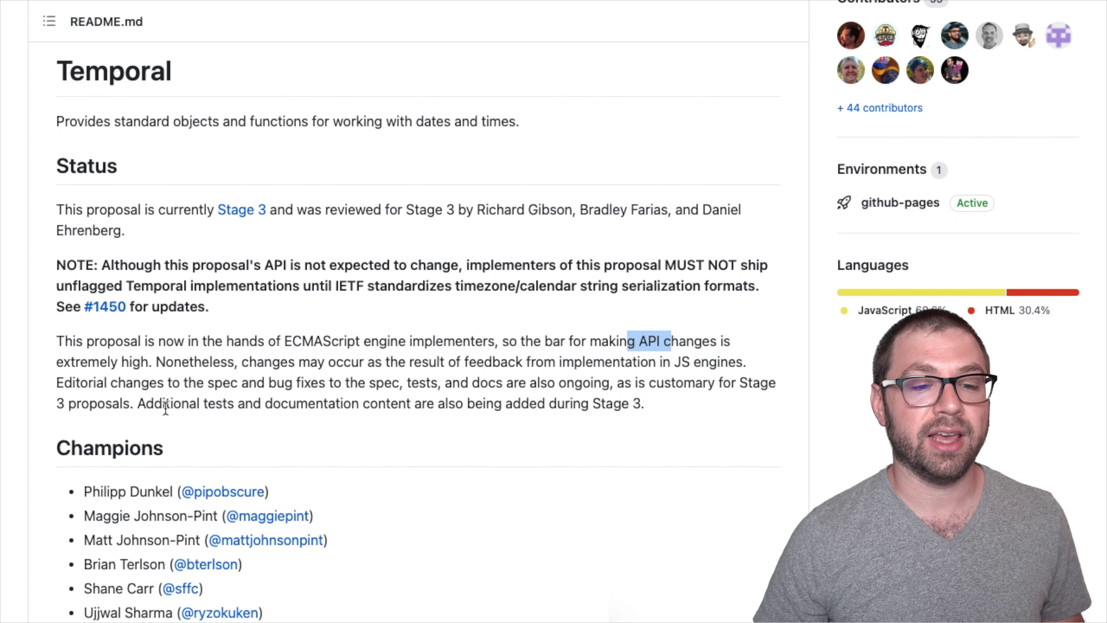
{"action": "left_click_drag", "start_coordinate": [182, 362], "coordinate": [448, 356]}
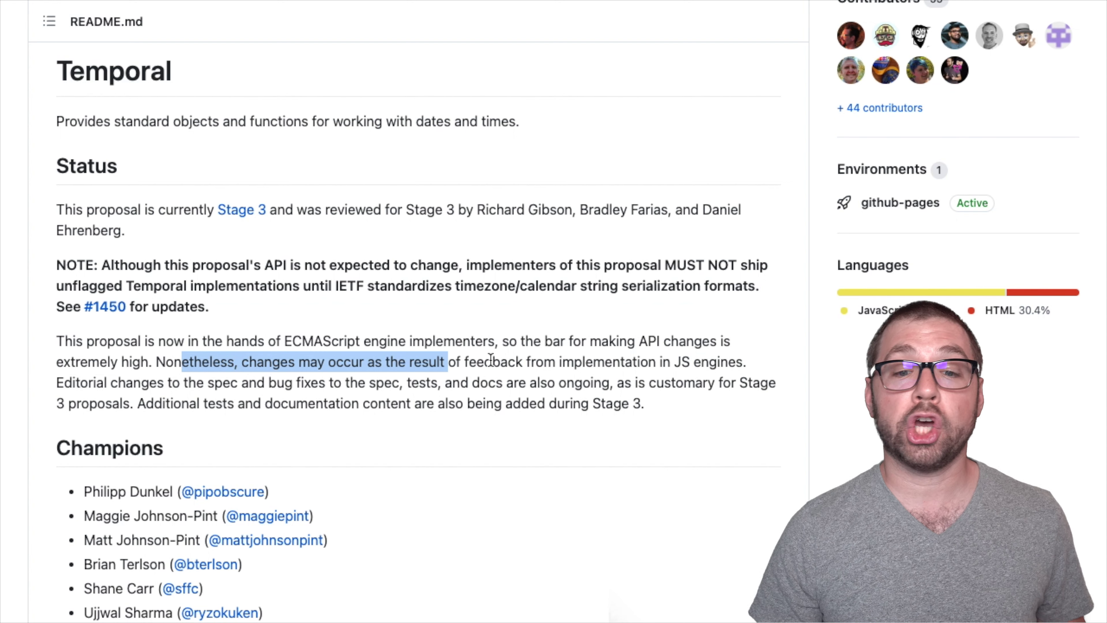
{"action": "left_click_drag", "start_coordinate": [500, 361], "coordinate": [703, 362]}
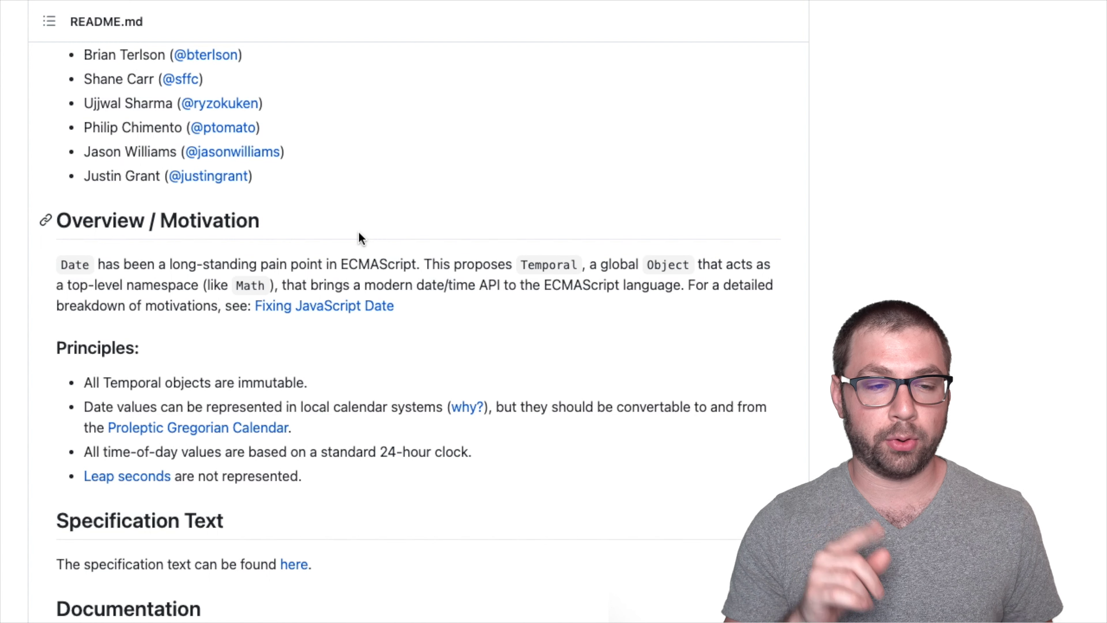
Highlight Motivation, the Date pain-point sentence and the Fixing JavaScript Date reference, then open that article.
{"action": "left_click_drag", "start_coordinate": [161, 220], "coordinate": [291, 223]}
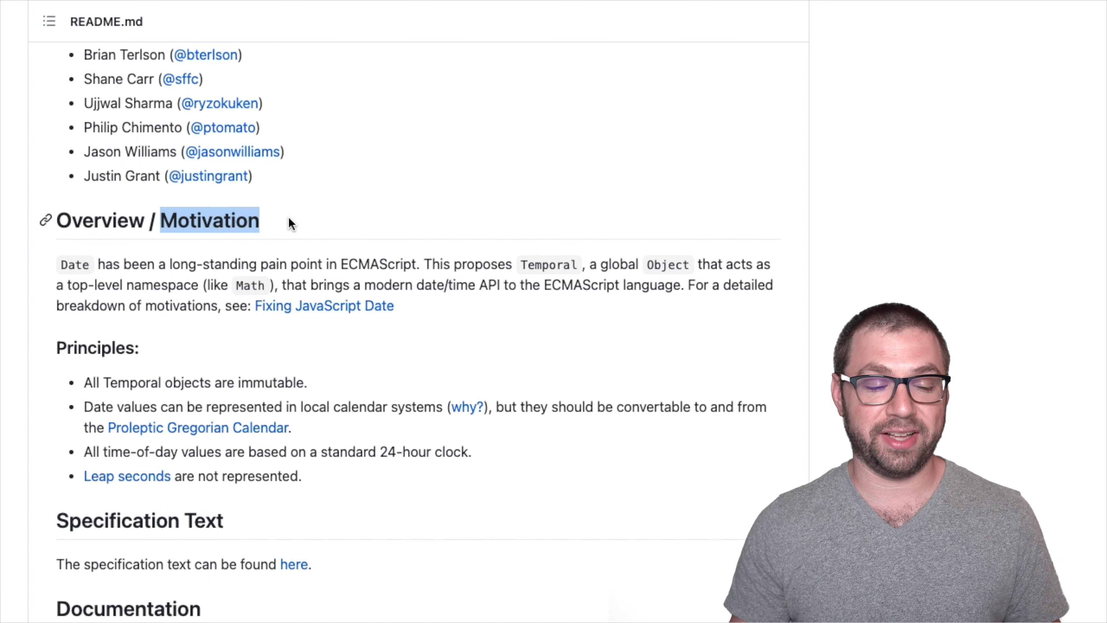
{"action": "left_click_drag", "start_coordinate": [60, 263], "coordinate": [417, 259]}
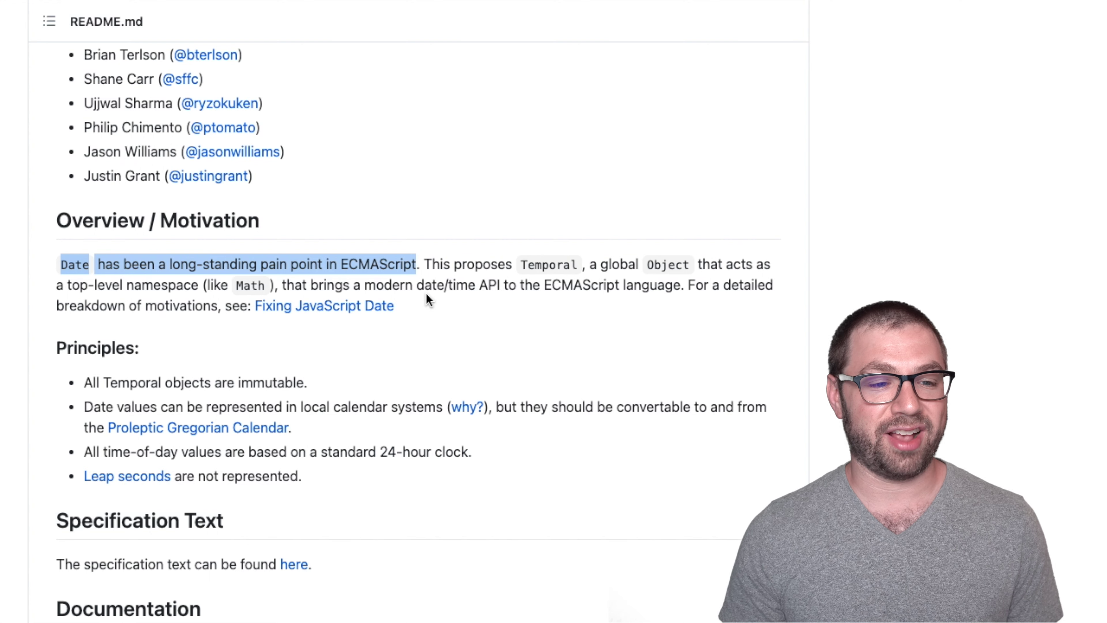
{"action": "left_click_drag", "start_coordinate": [142, 306], "coordinate": [447, 325]}
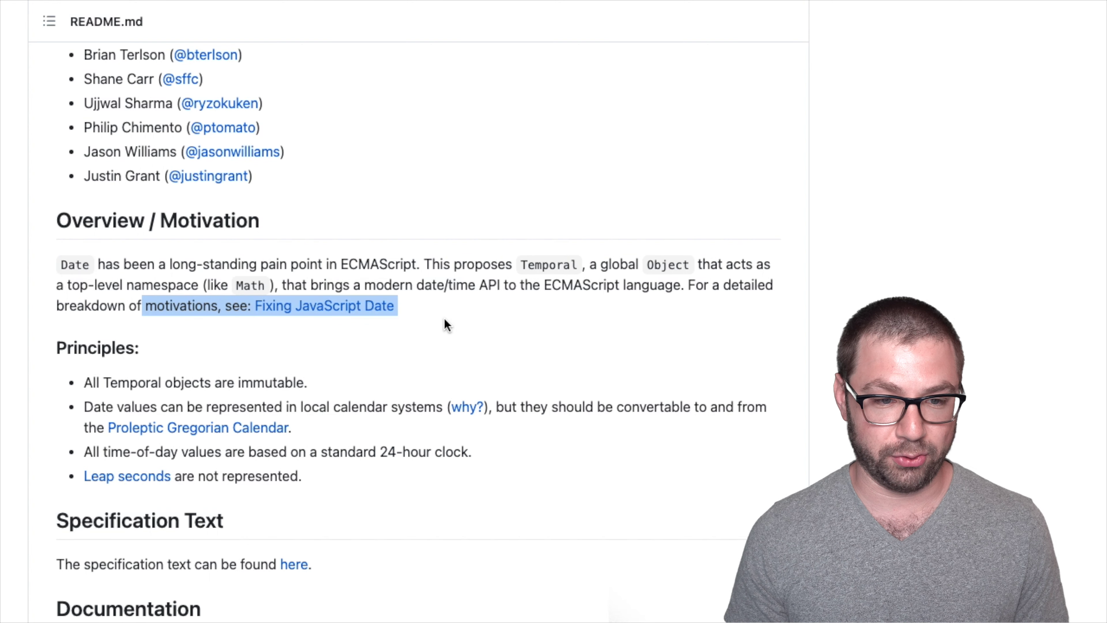
{"action": "key", "text": "ctrl+Tab"}
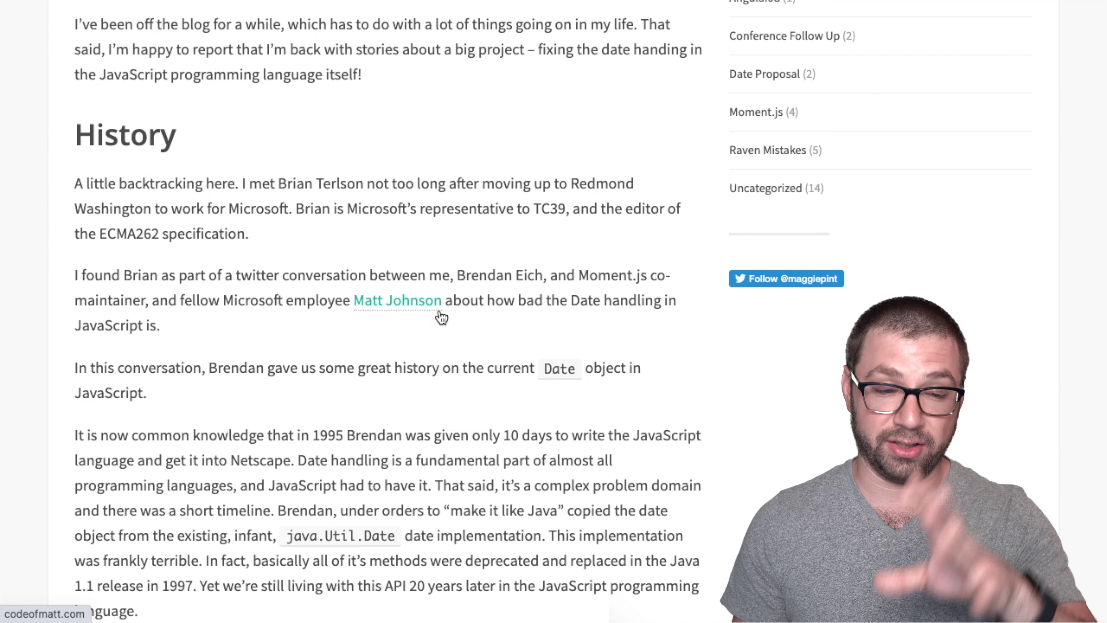
{"action": "scroll", "coordinate": [441, 317], "scroll_direction": "down", "scroll_amount": 10}
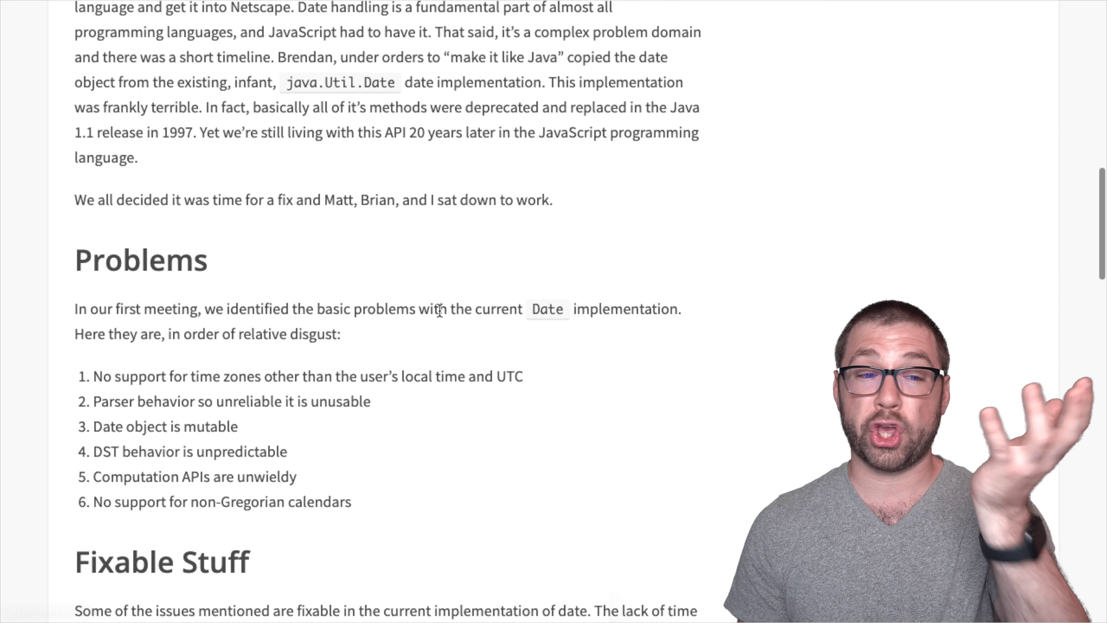
{"action": "scroll", "coordinate": [441, 310], "scroll_direction": "down", "scroll_amount": 3}
{"action": "scroll", "coordinate": [440, 311], "scroll_direction": "down", "scroll_amount": 7}
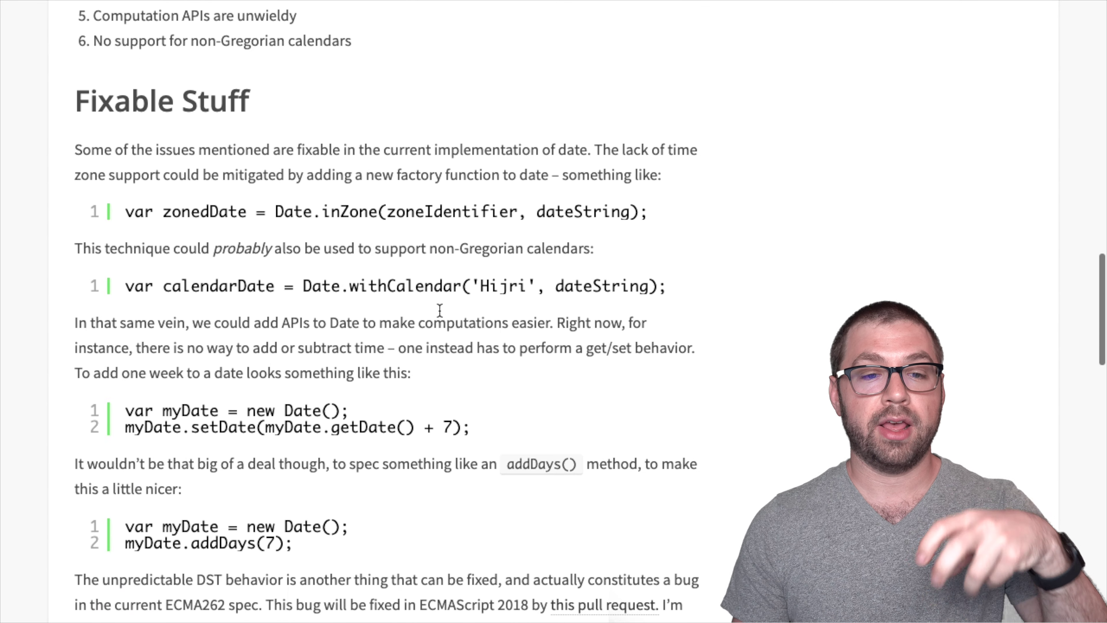
{"action": "scroll", "coordinate": [440, 310], "scroll_direction": "down", "scroll_amount": 10}
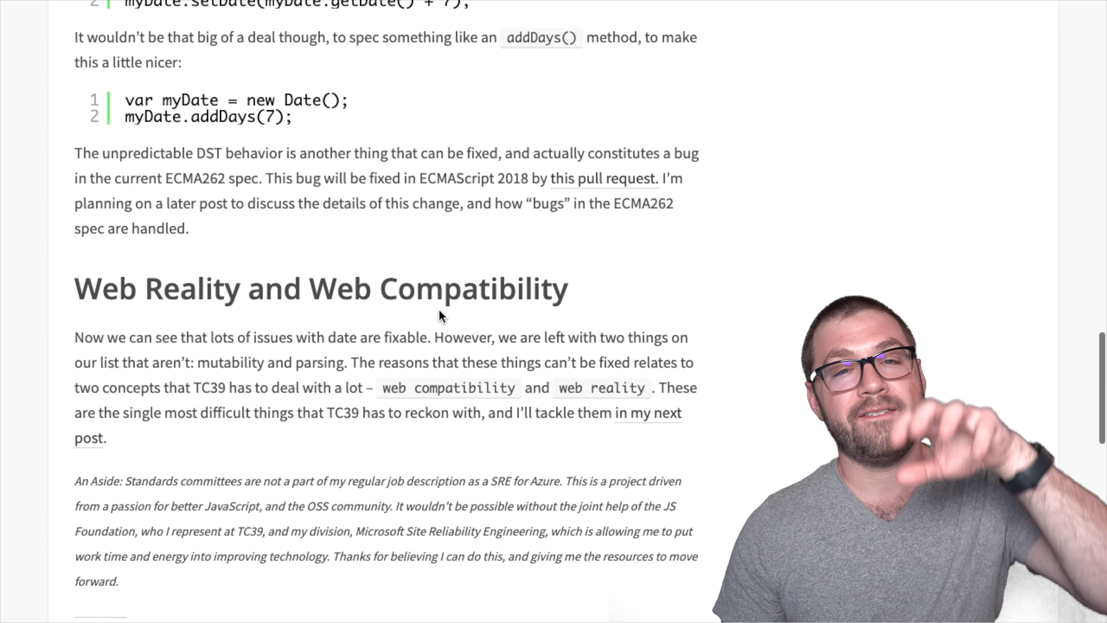
{"action": "scroll", "coordinate": [440, 310], "scroll_direction": "down", "scroll_amount": 7}
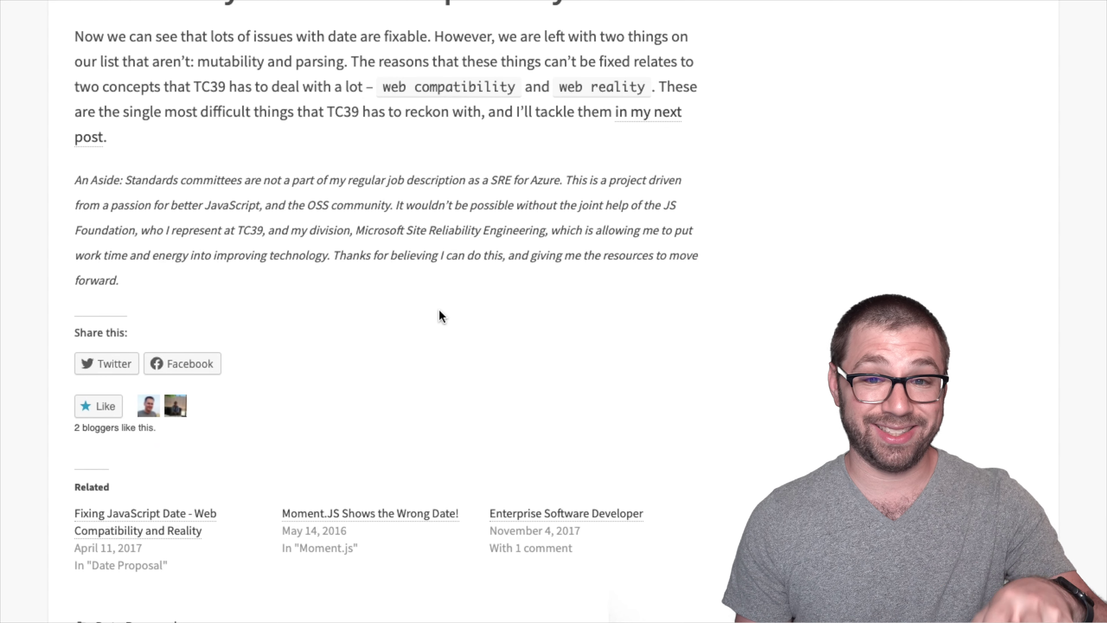
{"action": "scroll", "coordinate": [440, 313], "scroll_direction": "up", "scroll_amount": 2}
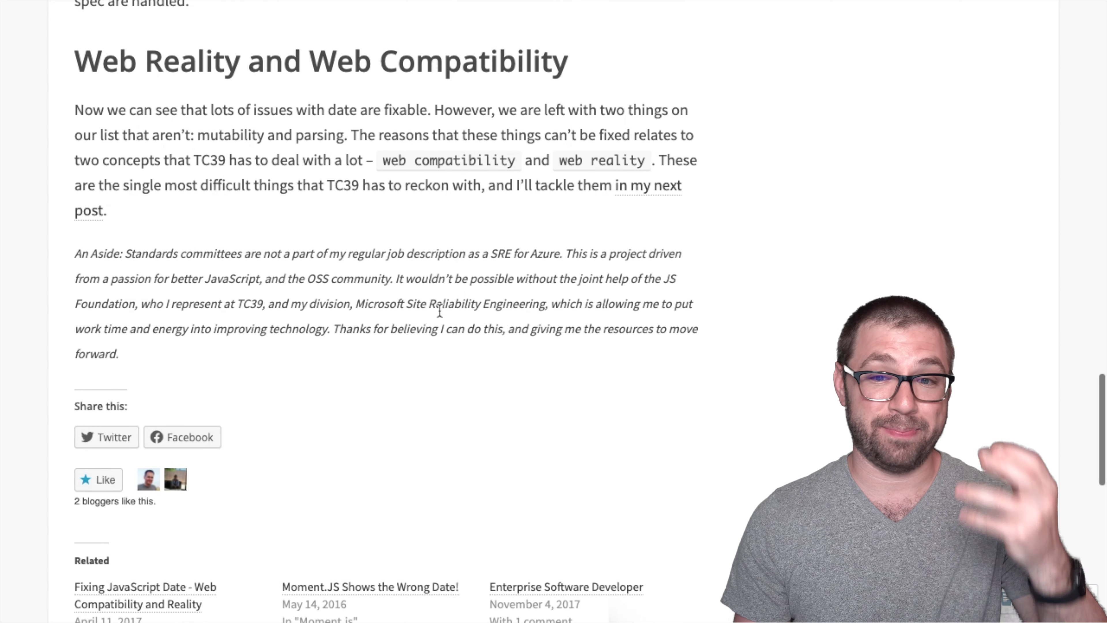
{"action": "left_click", "coordinate": [631, 195]}
{"action": "scroll", "coordinate": [540, 371], "scroll_direction": "down", "scroll_amount": 6}
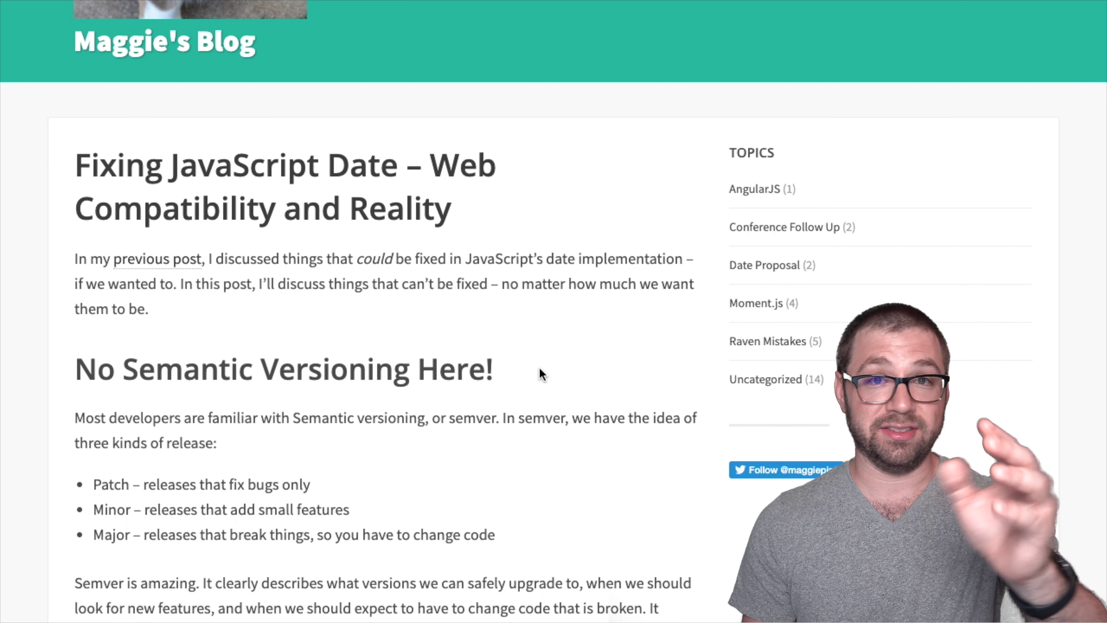
{"action": "scroll", "coordinate": [539, 368], "scroll_direction": "down", "scroll_amount": 7}
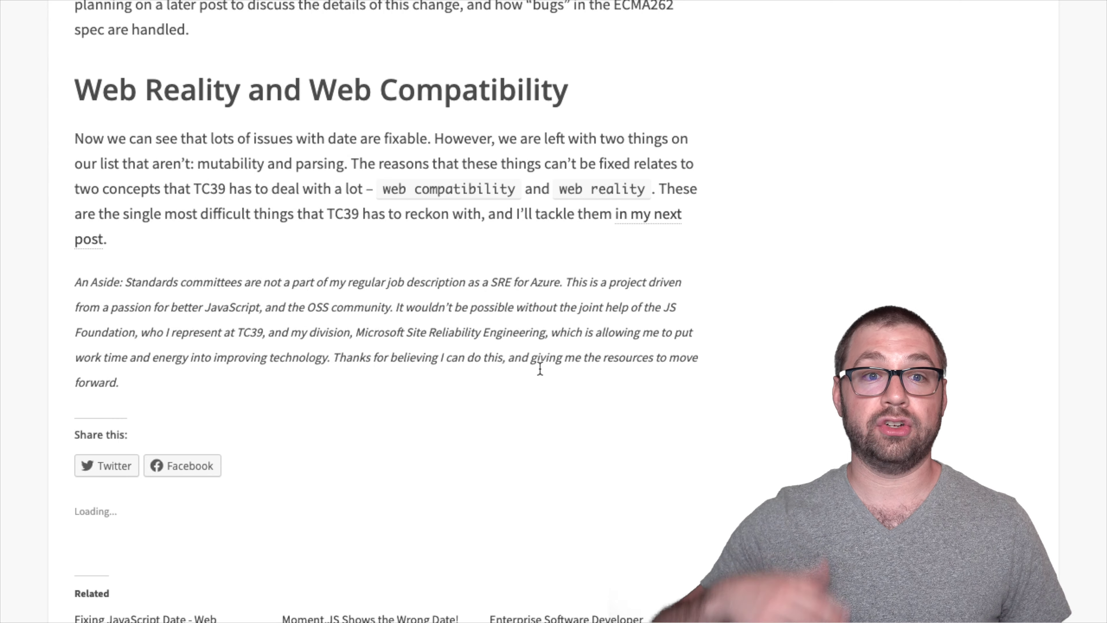
{"action": "scroll", "coordinate": [540, 369], "scroll_direction": "down", "scroll_amount": 1}
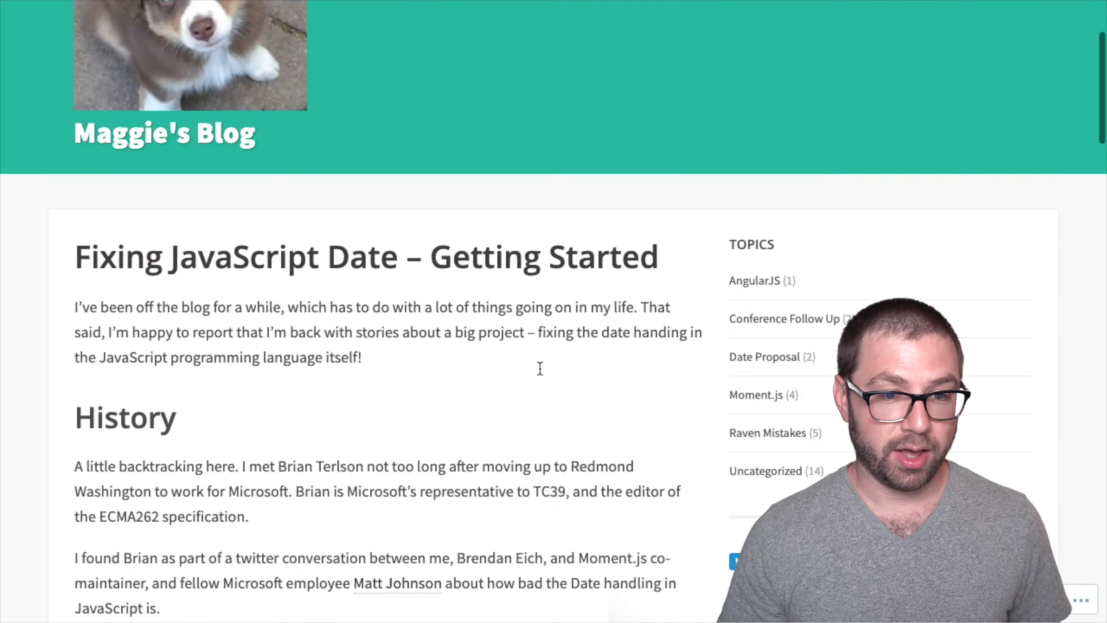
Highlight the 1995 history details: the 10 days and the 'make it like Java' phrase.
{"action": "scroll", "coordinate": [540, 369], "scroll_direction": "down", "scroll_amount": 10}
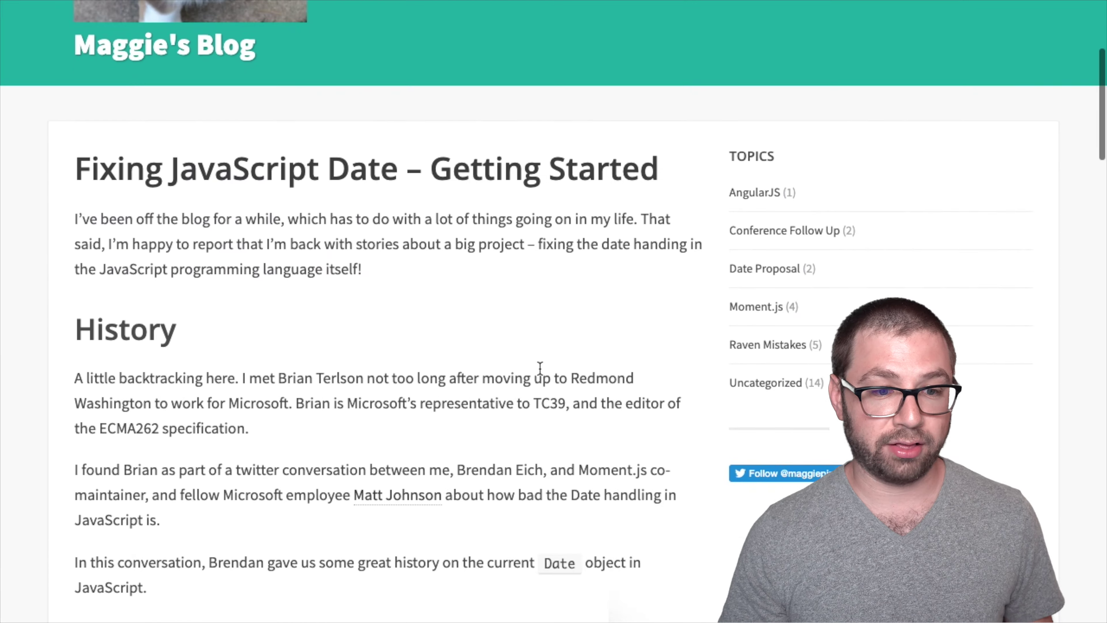
{"action": "scroll", "coordinate": [539, 368], "scroll_direction": "down", "scroll_amount": 1}
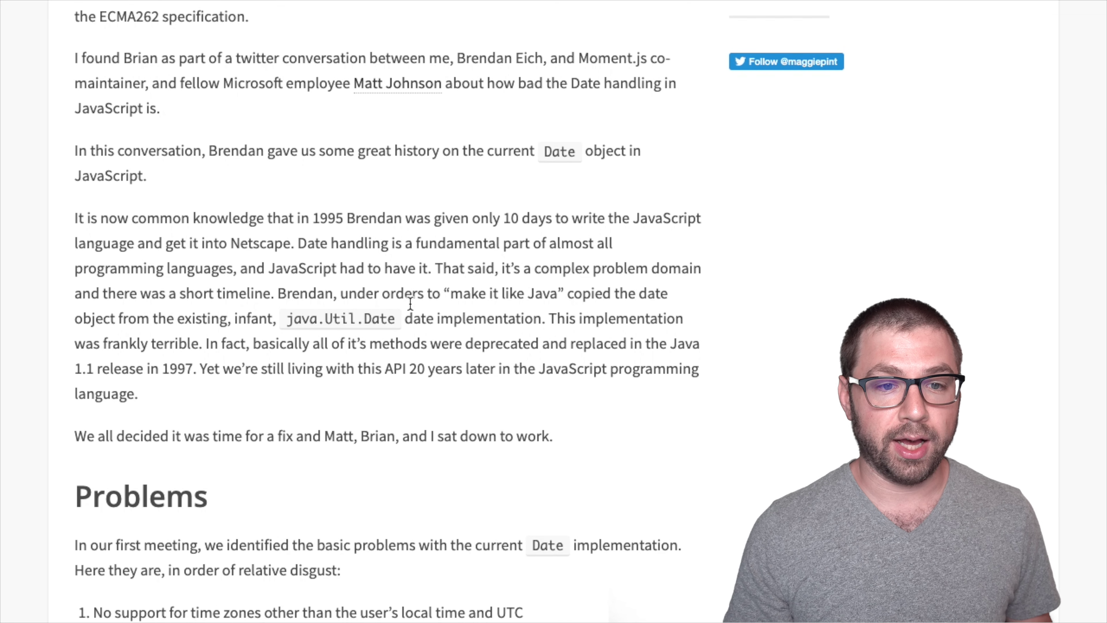
{"action": "left_click_drag", "start_coordinate": [356, 220], "coordinate": [386, 222]}
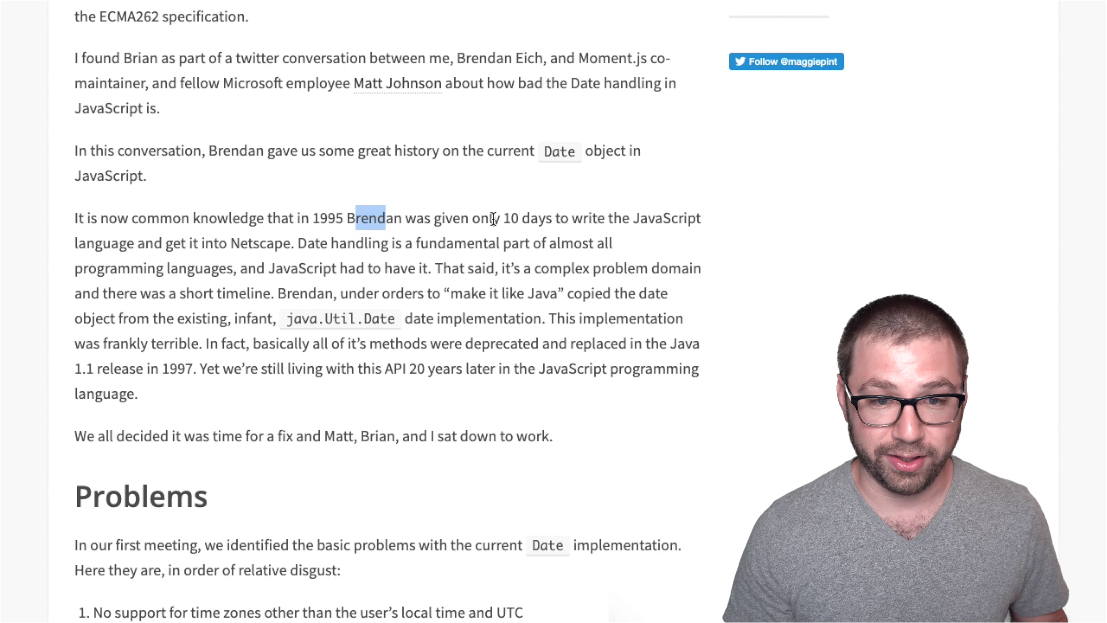
{"action": "left_click_drag", "start_coordinate": [494, 219], "coordinate": [572, 217]}
{"action": "left_click_drag", "start_coordinate": [386, 292], "coordinate": [557, 293]}
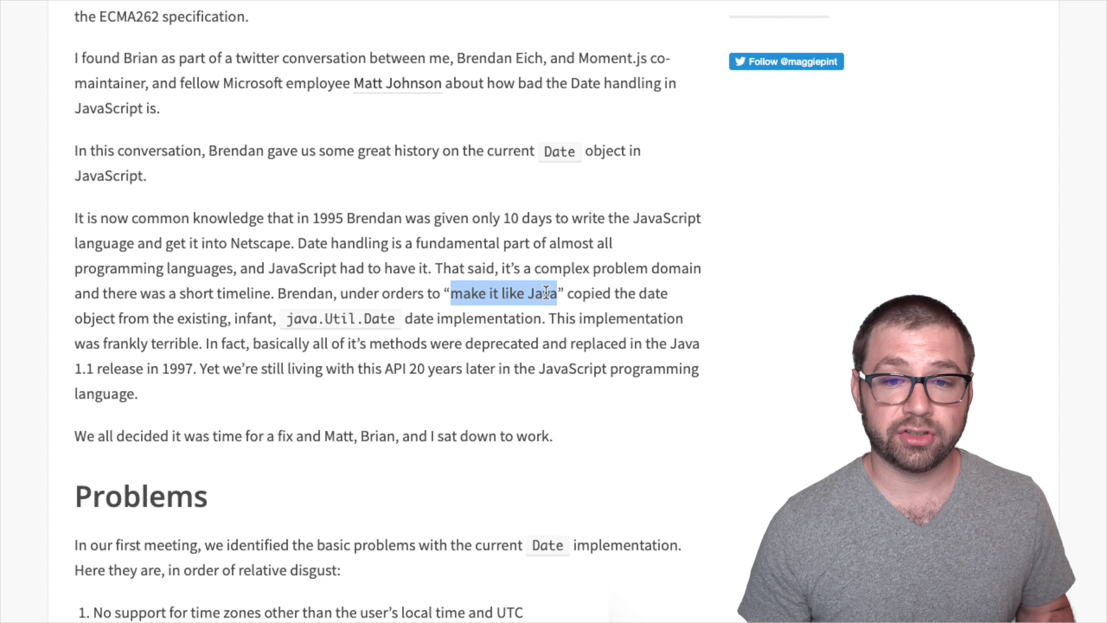
Highlight the passage saying Date was copied from java.Util.Date.
{"action": "scroll", "coordinate": [609, 266], "scroll_direction": "down", "scroll_amount": 1}
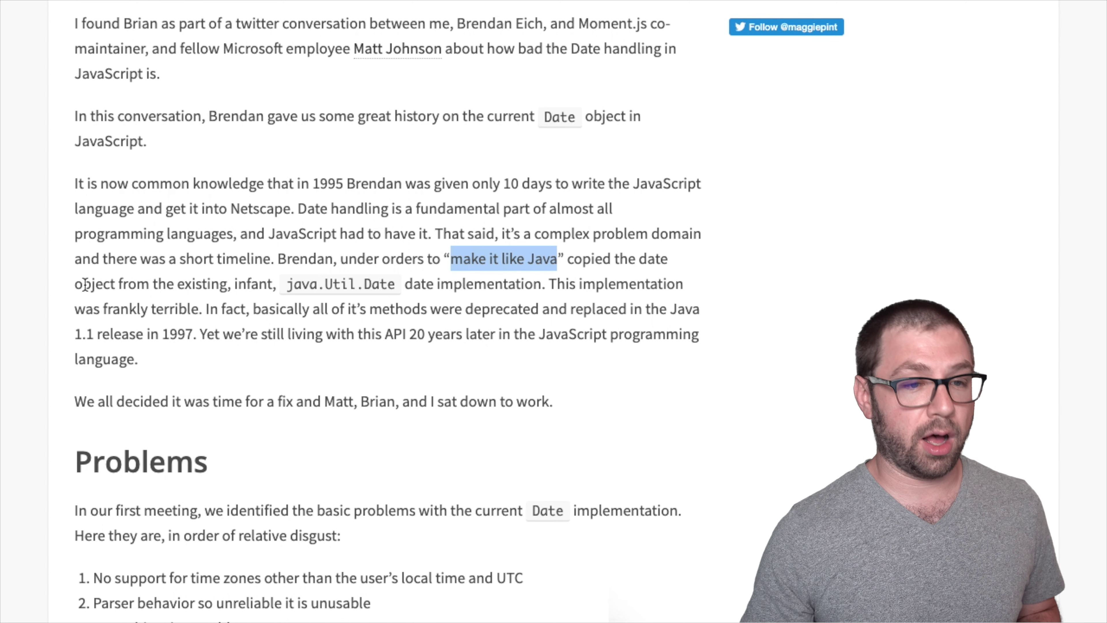
{"action": "left_click_drag", "start_coordinate": [83, 284], "coordinate": [398, 283]}
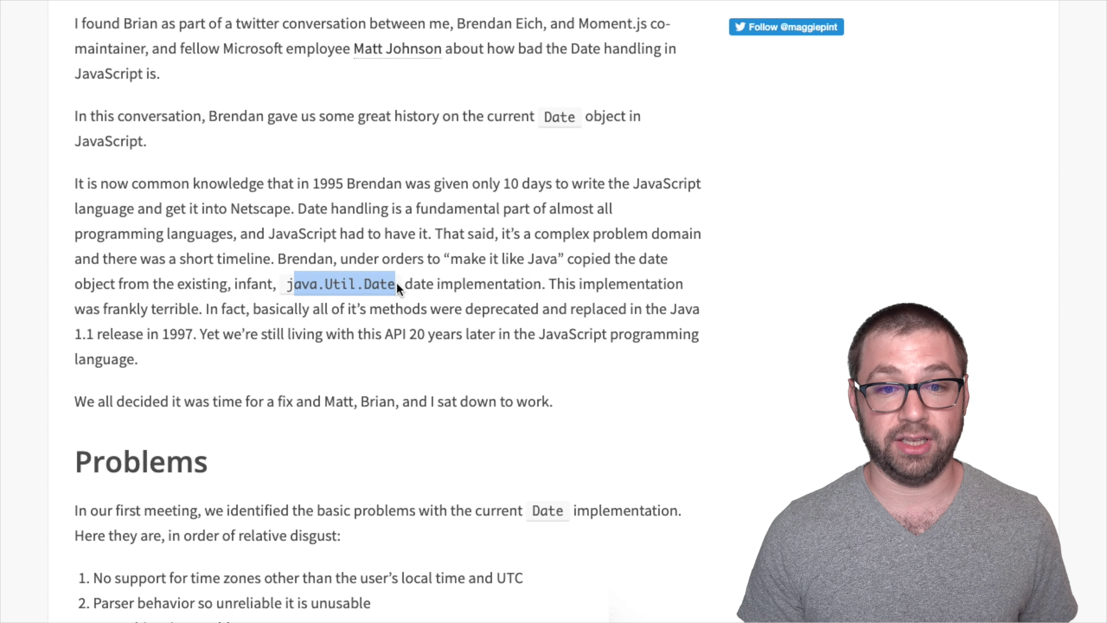
{"action": "left_click", "coordinate": [478, 278]}
{"action": "left_click_drag", "start_coordinate": [478, 278], "coordinate": [523, 278]}
{"action": "scroll", "coordinate": [523, 278], "scroll_direction": "down", "scroll_amount": 3}
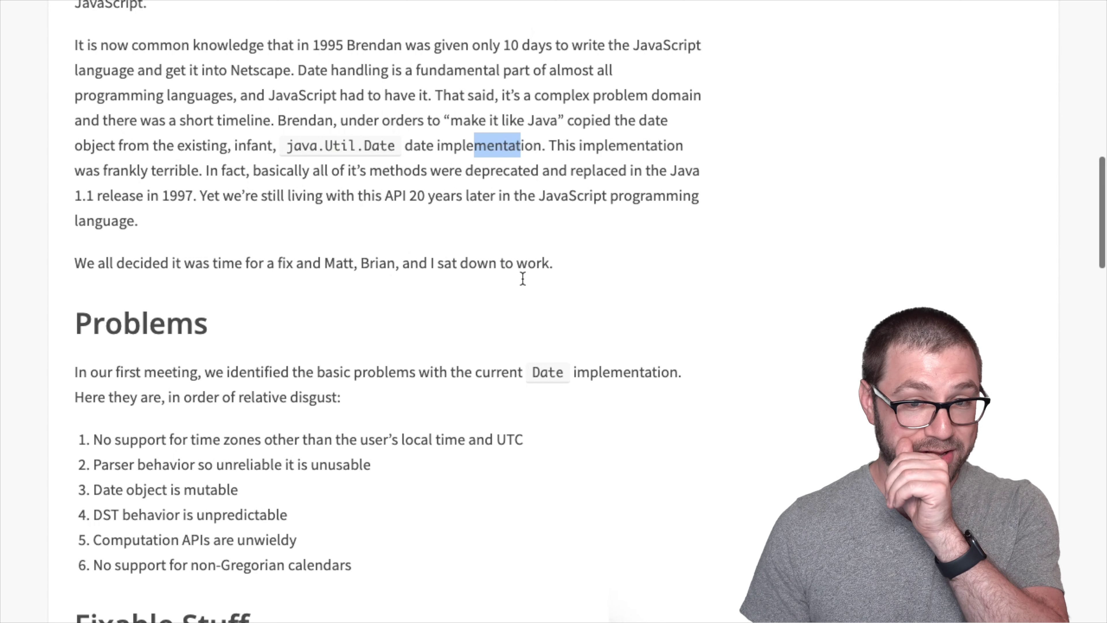
Highlight the terrible implementation, methods deprecated in Java 1.1, and 'with this API 20 years'.
{"action": "double_click", "coordinate": [597, 148]}
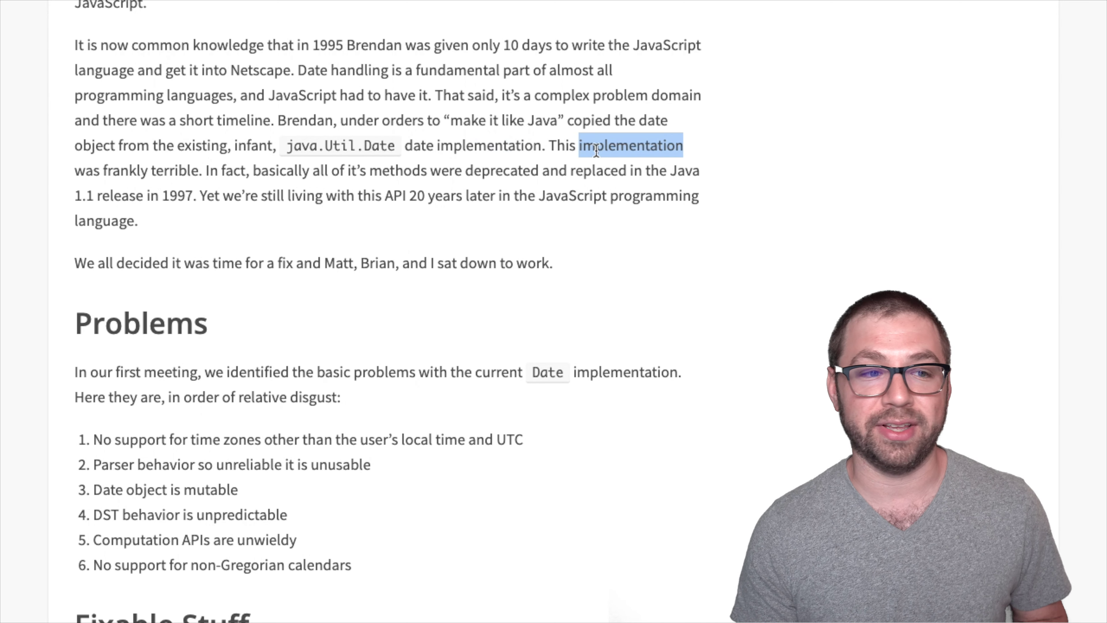
{"action": "double_click", "coordinate": [177, 171]}
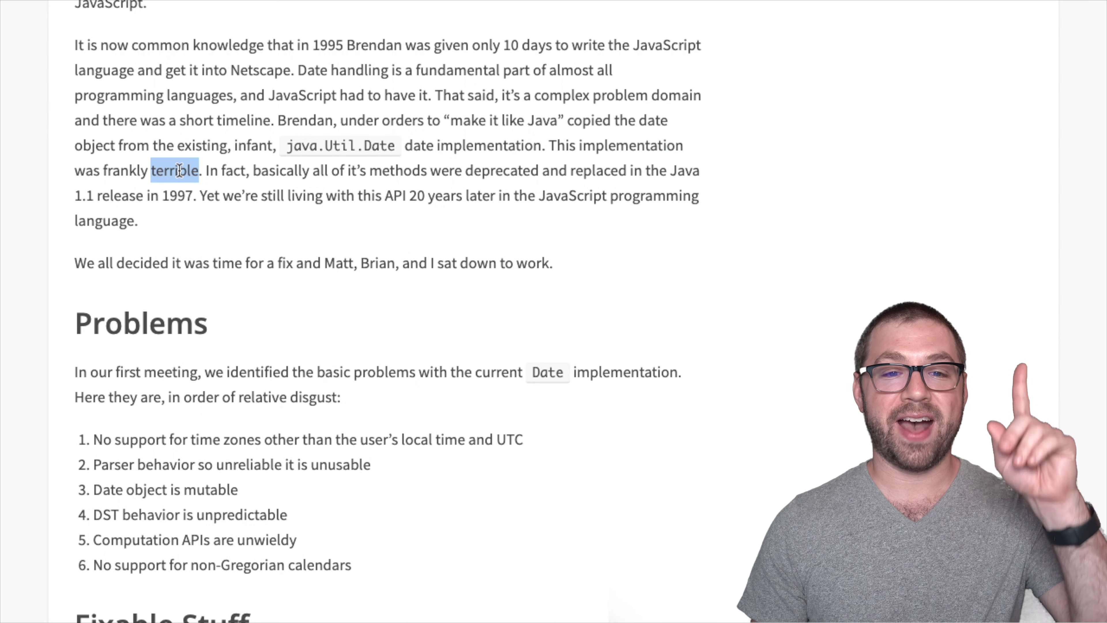
{"action": "left_click_drag", "start_coordinate": [370, 171], "coordinate": [86, 195]}
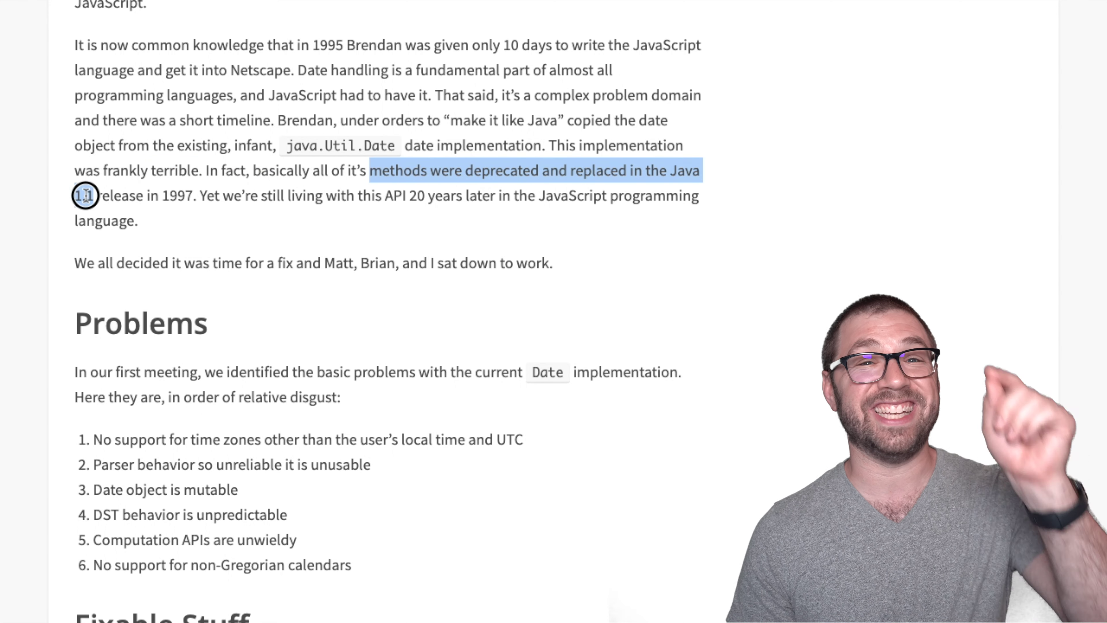
{"action": "left_click_drag", "start_coordinate": [85, 195], "coordinate": [86, 195]}
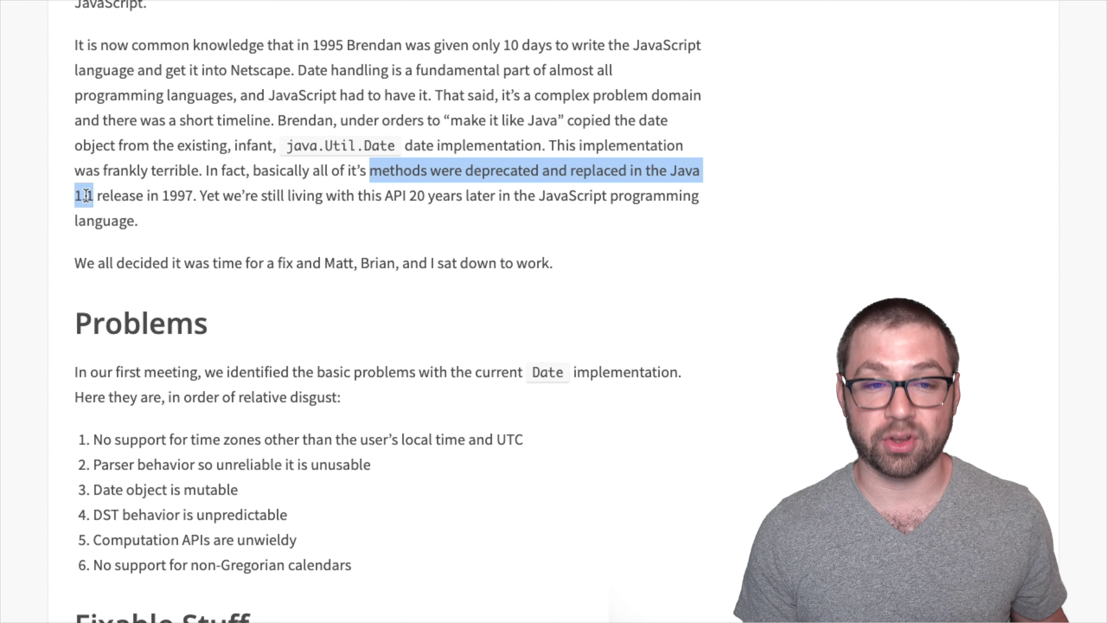
{"action": "left_click_drag", "start_coordinate": [329, 195], "coordinate": [452, 194]}
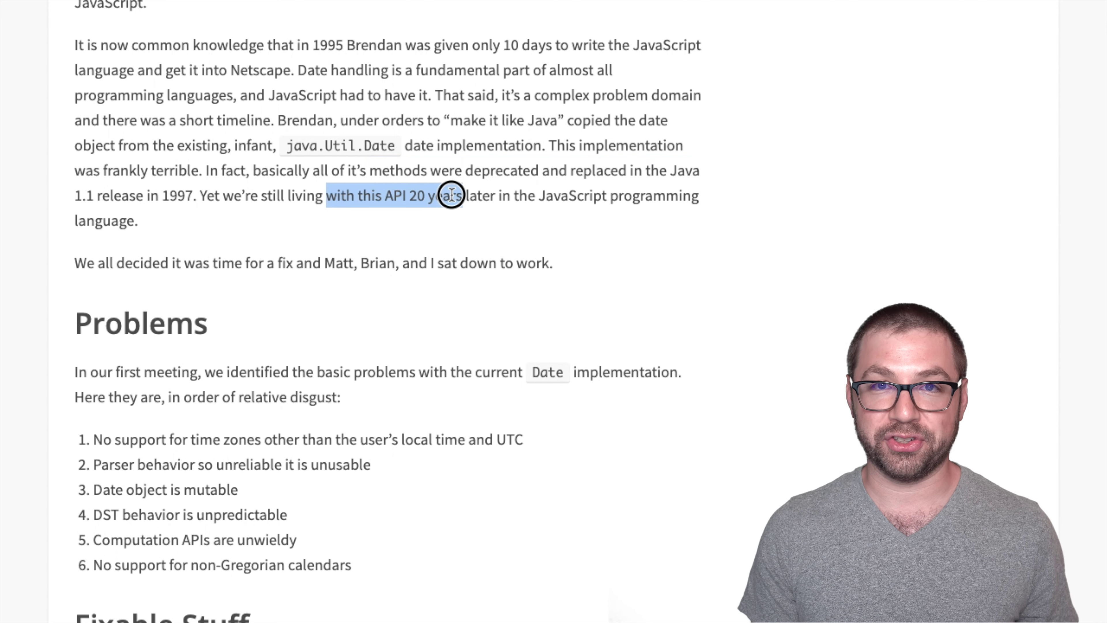
{"action": "left_click_drag", "start_coordinate": [451, 195], "coordinate": [451, 194]}
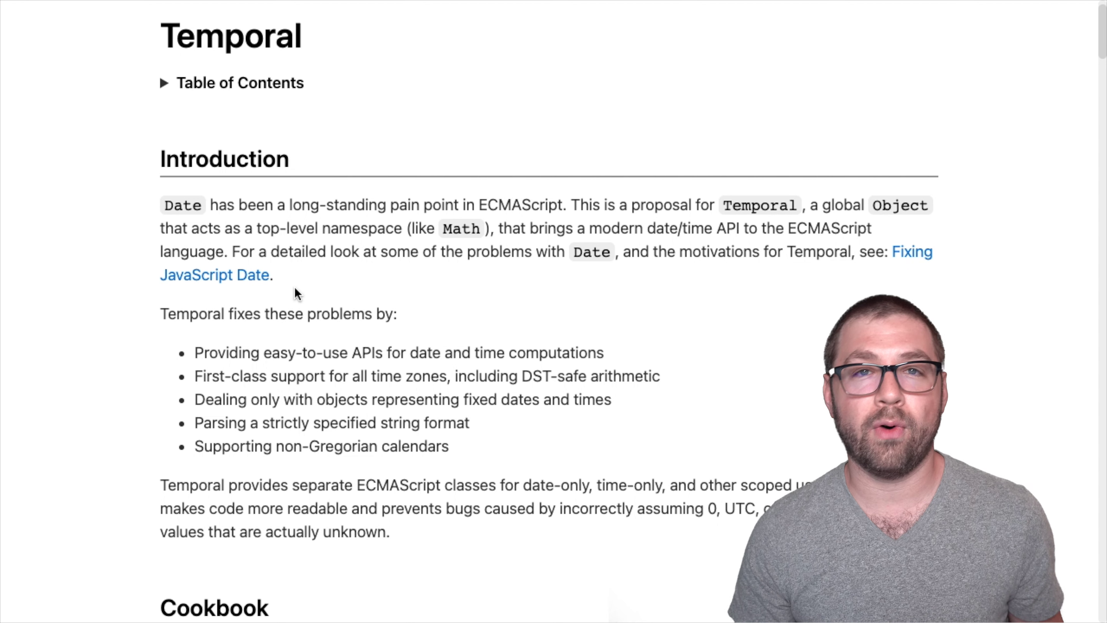
Highlight 'Temporal fixes these problems by:' plus easy-to-use APIs, computations, time and DST.
{"action": "scroll", "coordinate": [295, 289], "scroll_direction": "down", "scroll_amount": 3}
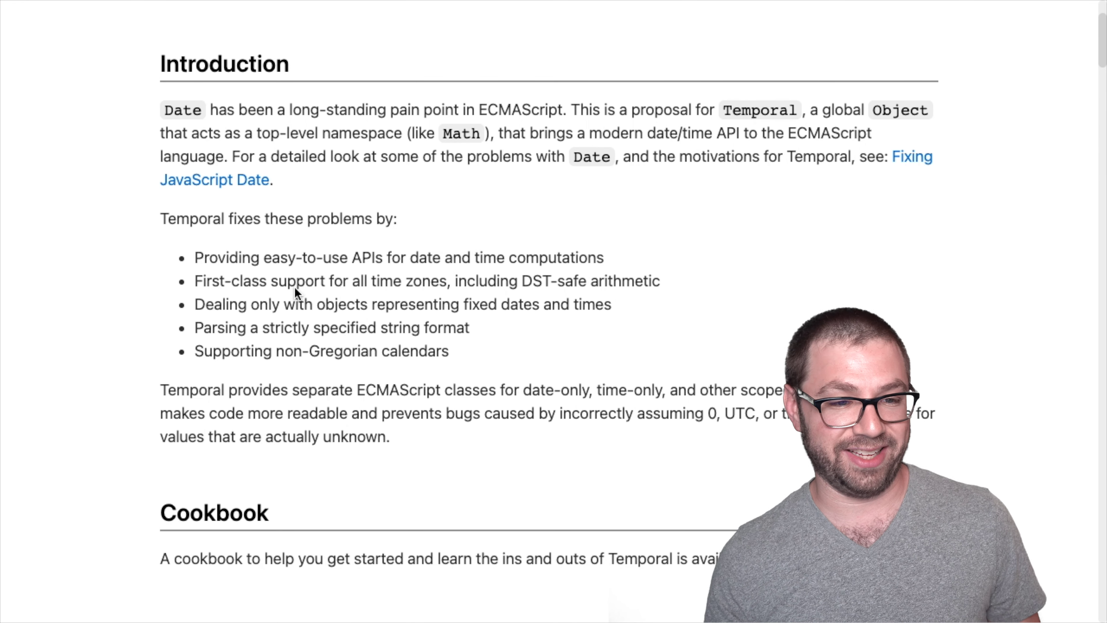
{"action": "triple_click", "coordinate": [288, 220]}
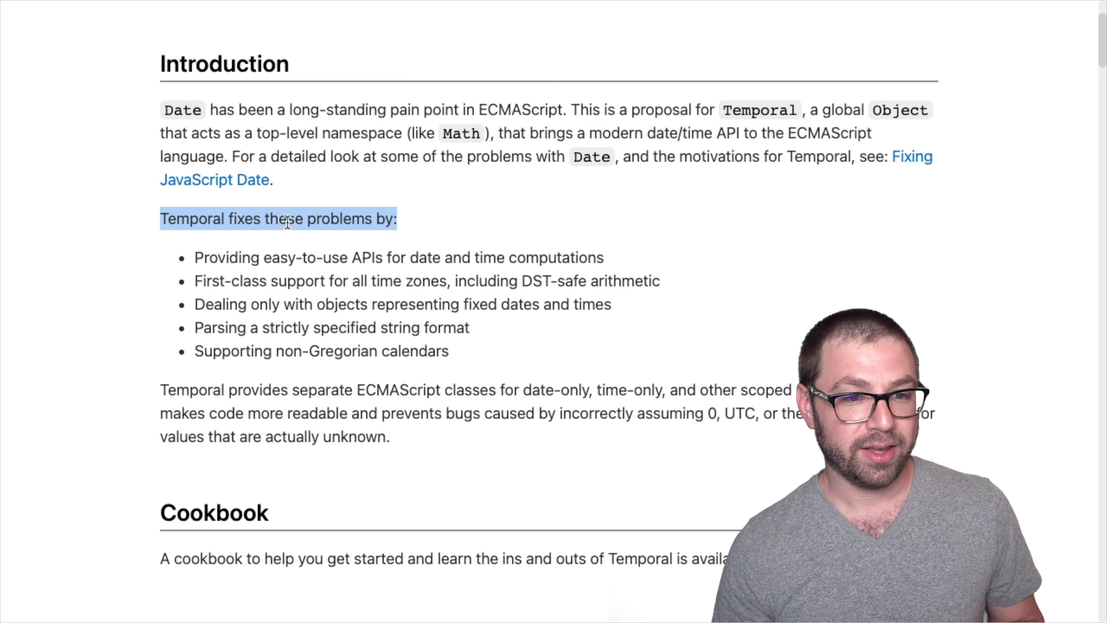
{"action": "left_click_drag", "start_coordinate": [269, 258], "coordinate": [378, 258]}
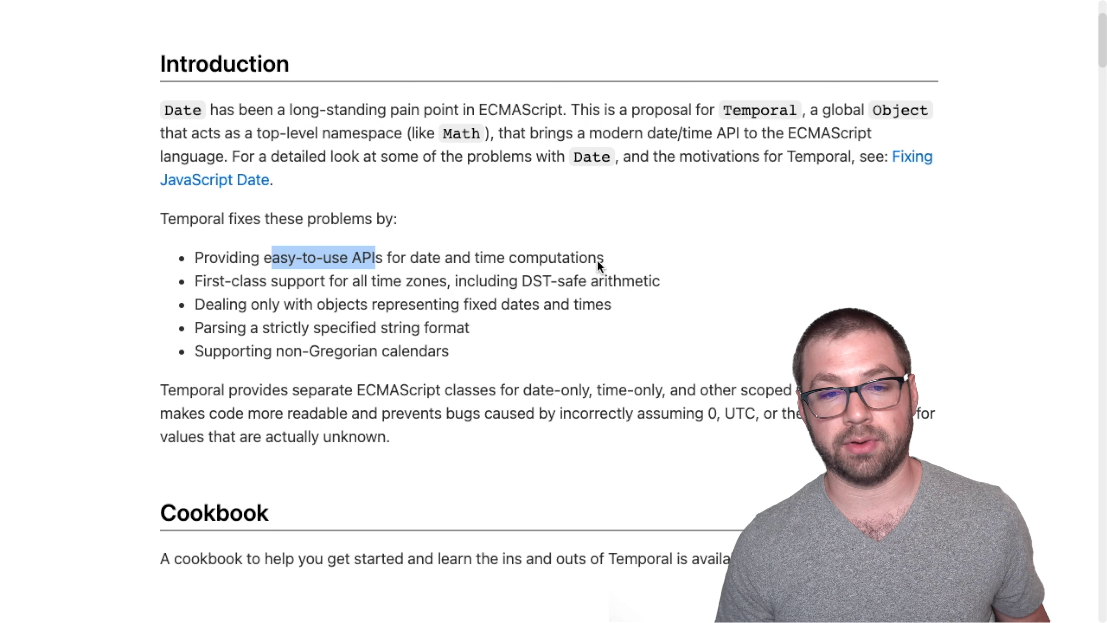
{"action": "double_click", "coordinate": [568, 261]}
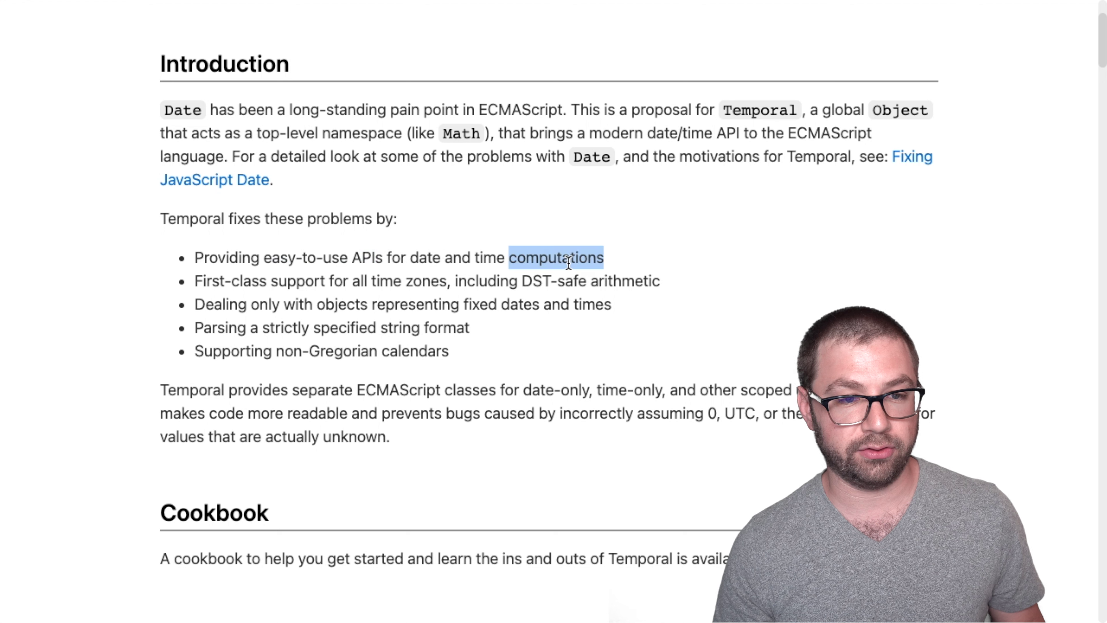
{"action": "double_click", "coordinate": [382, 280]}
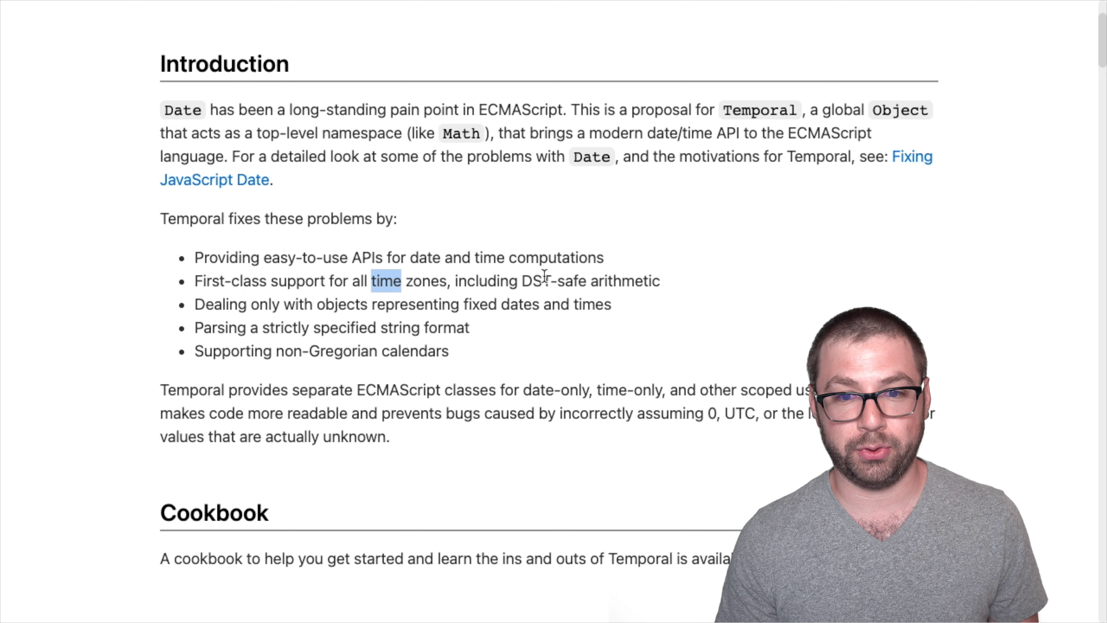
{"action": "double_click", "coordinate": [533, 279]}
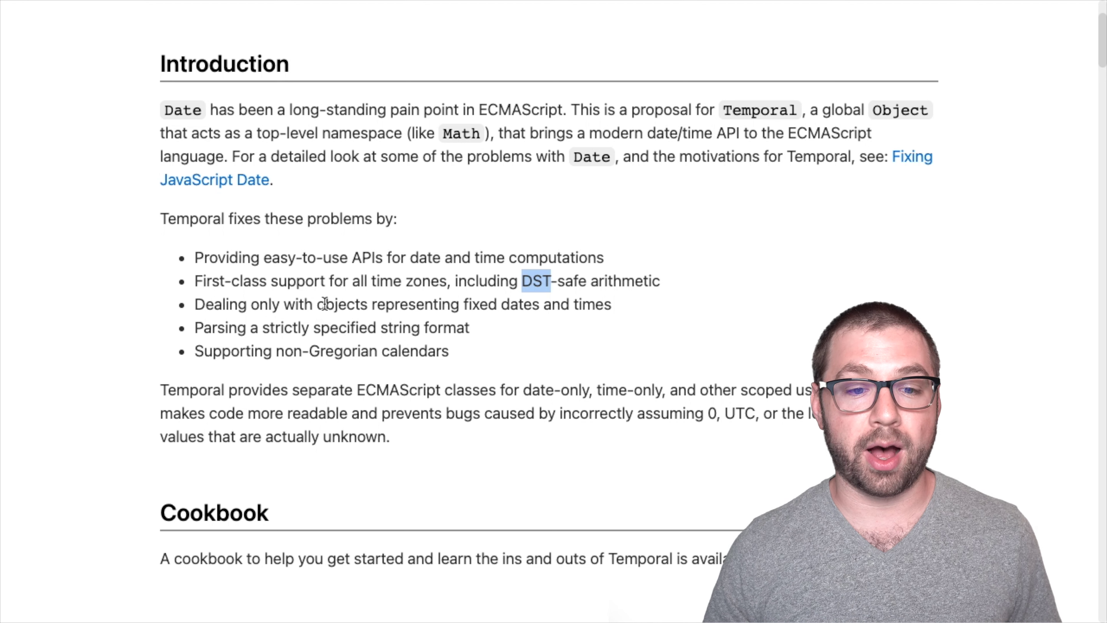
Highlight the fixed dates and strictly specified string phrases, then return to the GitHub repository.
{"action": "left_click_drag", "start_coordinate": [463, 304], "coordinate": [545, 305]}
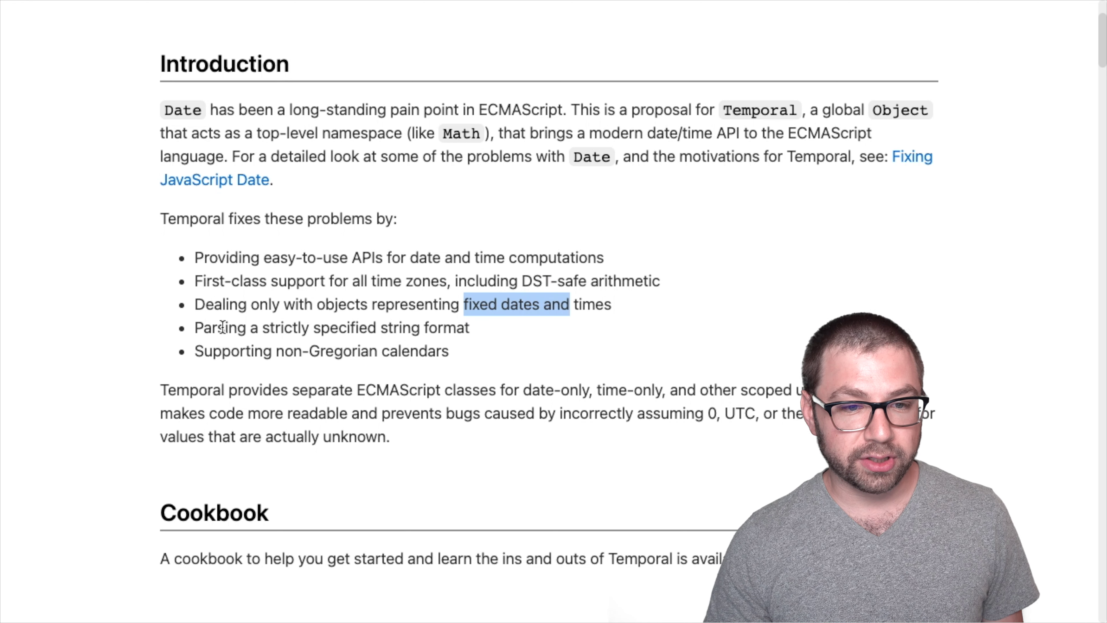
{"action": "left_click_drag", "start_coordinate": [222, 327], "coordinate": [426, 327]}
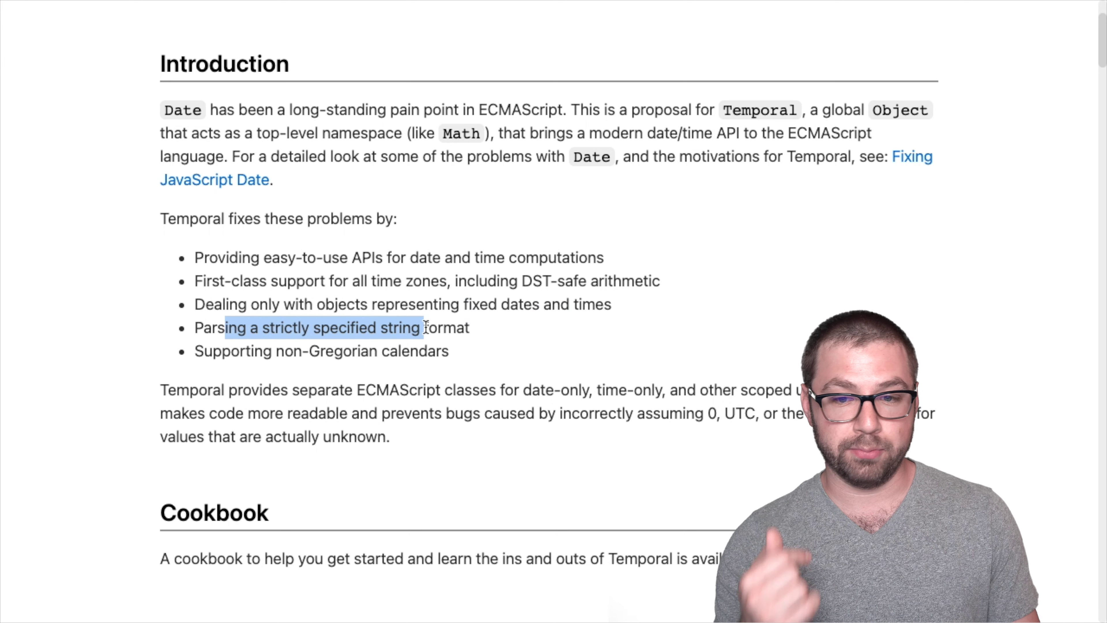
{"action": "key", "text": "super+w"}
Scroll to Principles and highlight 'Temporal objects are immutable', ending on the word immutable.
{"action": "scroll", "coordinate": [425, 327], "scroll_direction": "down", "scroll_amount": 15}
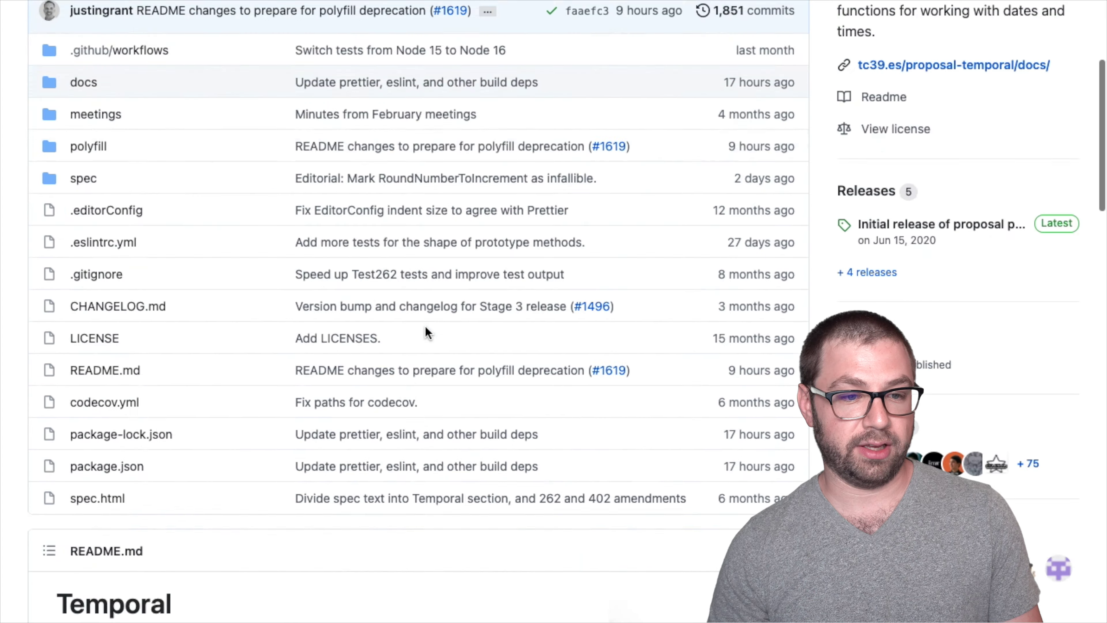
{"action": "scroll", "coordinate": [427, 333], "scroll_direction": "down", "scroll_amount": 3}
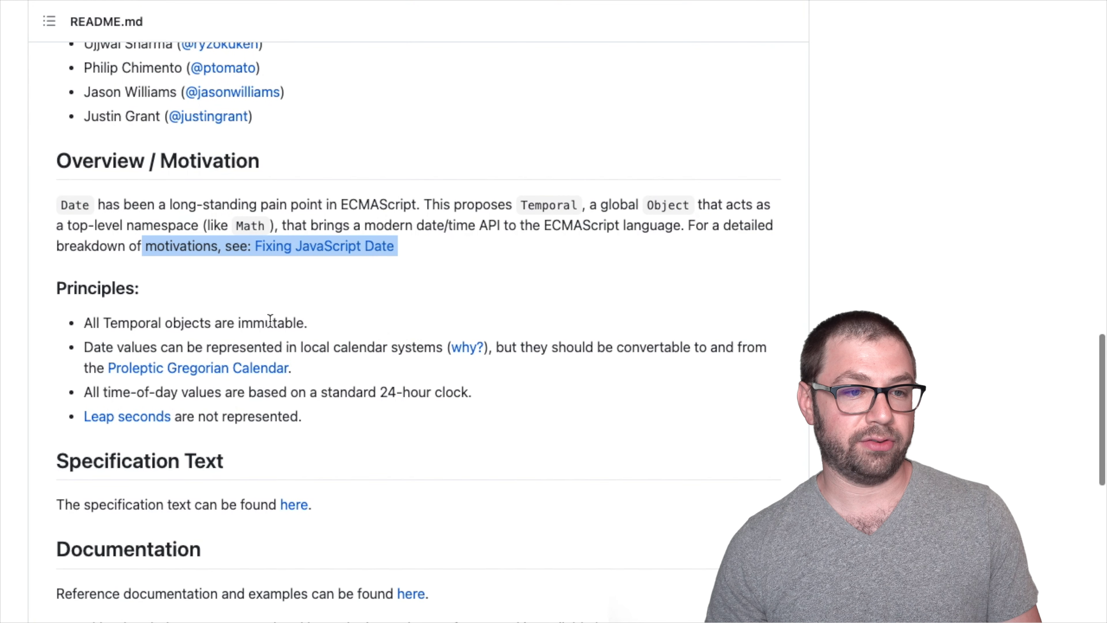
{"action": "double_click", "coordinate": [125, 323]}
{"action": "left_click_drag", "start_coordinate": [124, 324], "coordinate": [251, 331]}
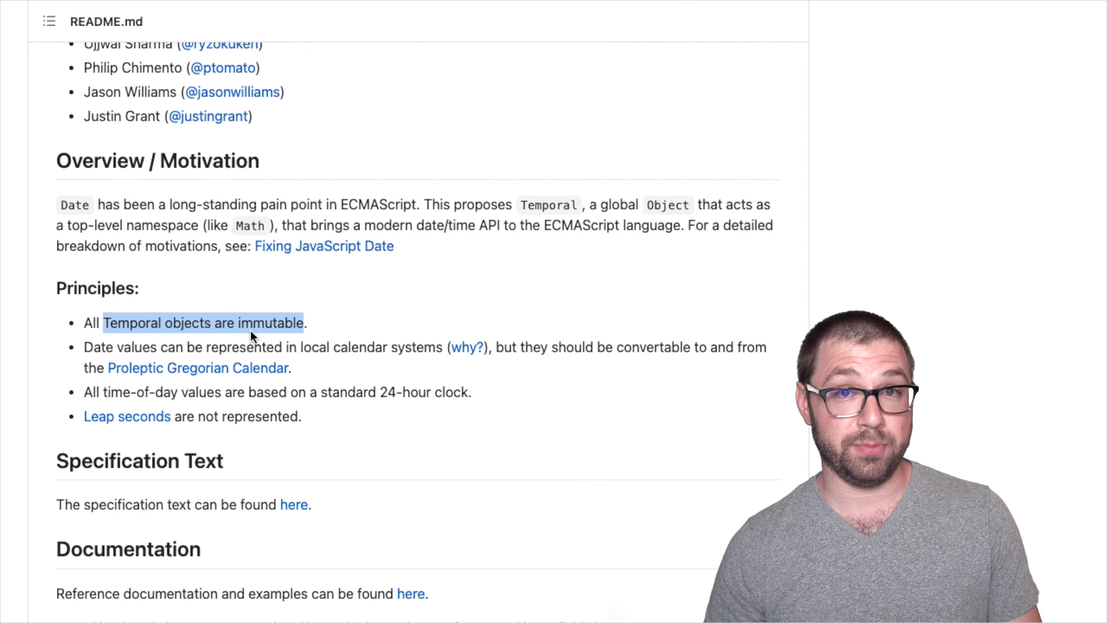
{"action": "left_click", "coordinate": [264, 323]}
{"action": "double_click", "coordinate": [271, 322]}
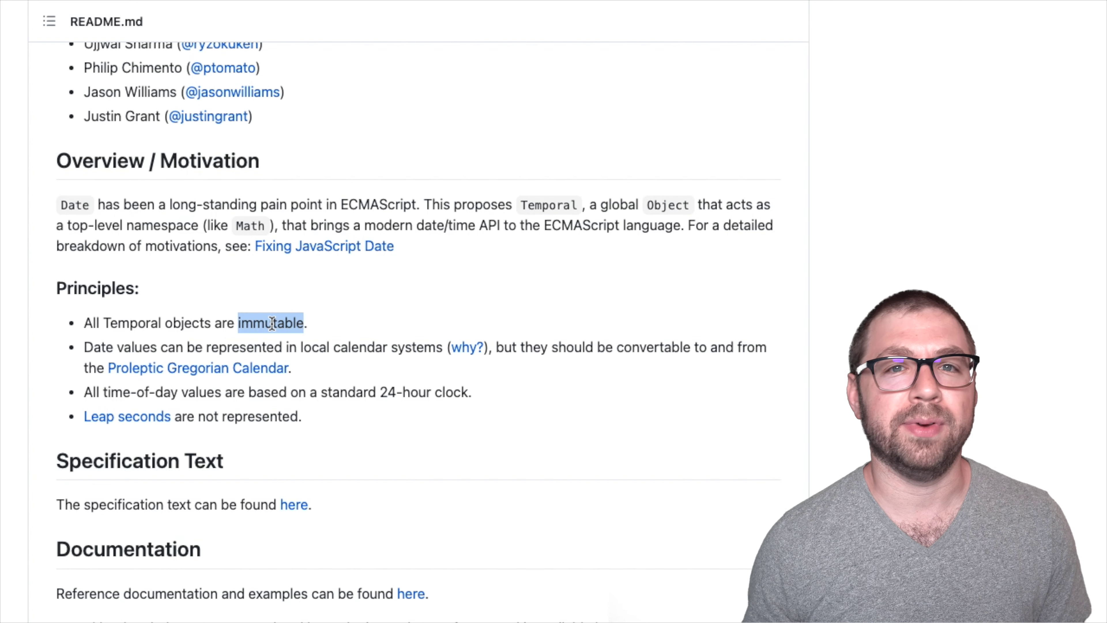
Highlight the whole Leap seconds principle line.
{"action": "scroll", "coordinate": [272, 322], "scroll_direction": "down", "scroll_amount": 3}
{"action": "left_click", "coordinate": [246, 337]}
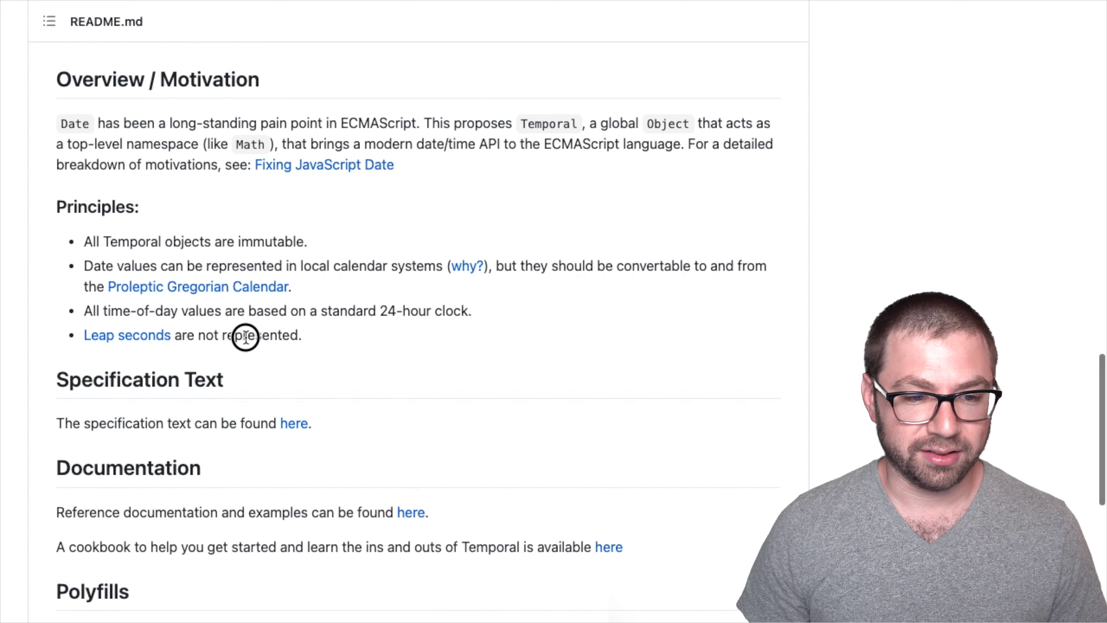
{"action": "triple_click", "coordinate": [246, 337]}
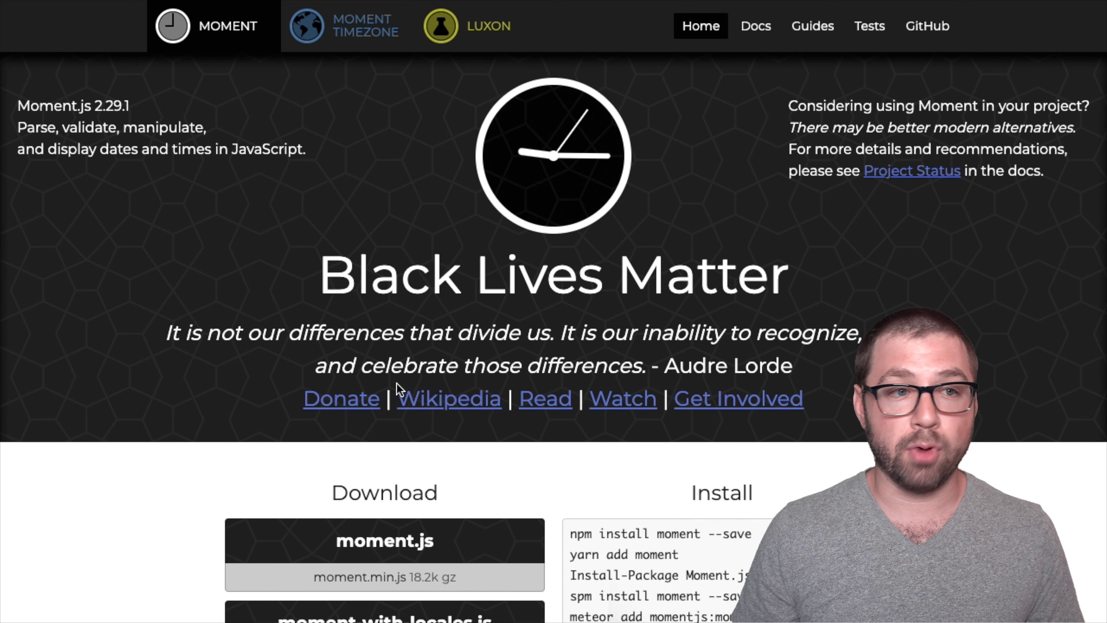
{"action": "scroll", "coordinate": [397, 383], "scroll_direction": "down", "scroll_amount": 3}
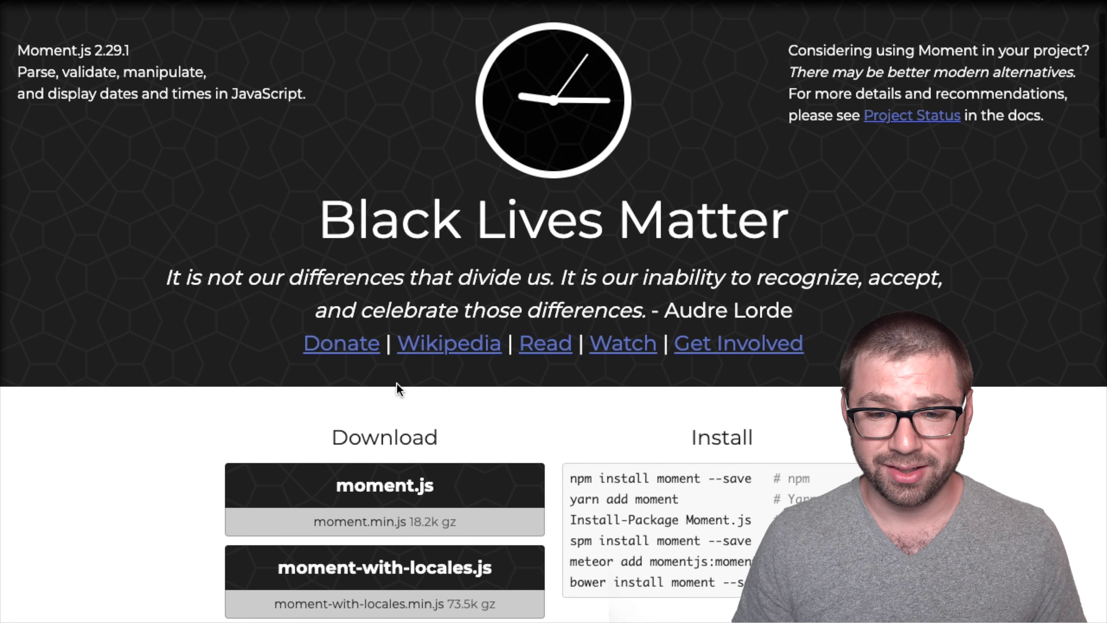
{"action": "scroll", "coordinate": [399, 388], "scroll_direction": "down", "scroll_amount": 5}
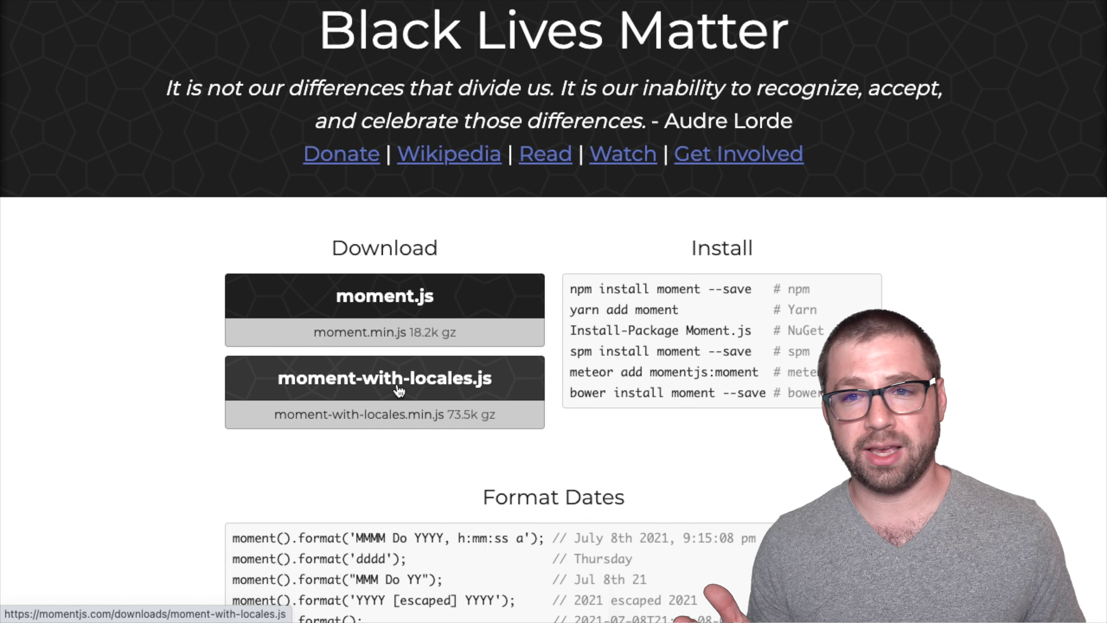
{"action": "scroll", "coordinate": [397, 389], "scroll_direction": "down", "scroll_amount": 6}
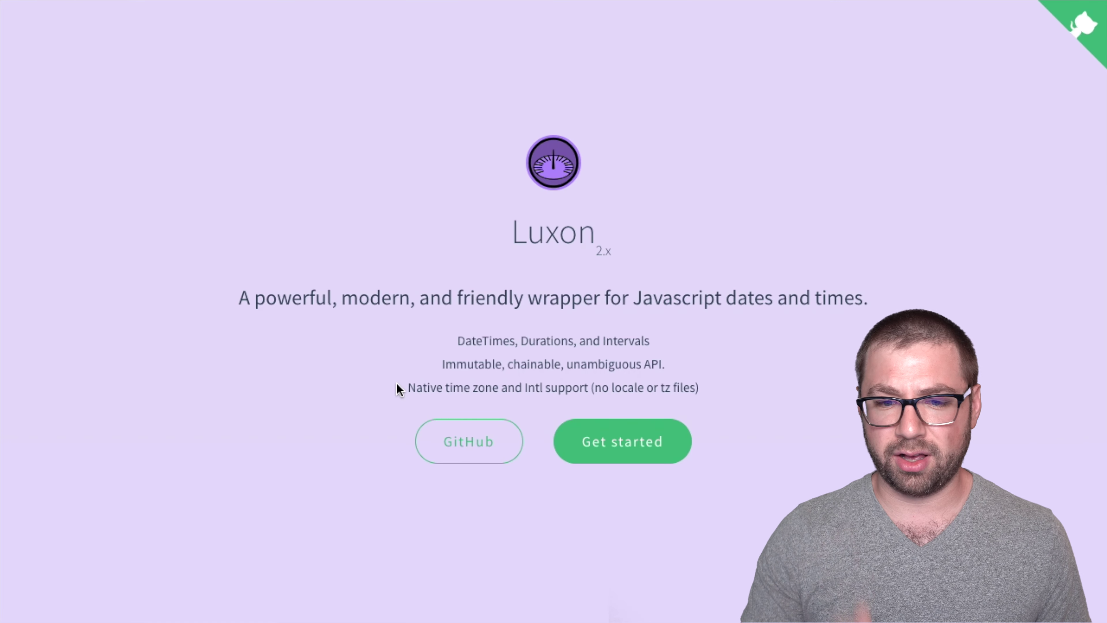
{"action": "left_click", "coordinate": [590, 446]}
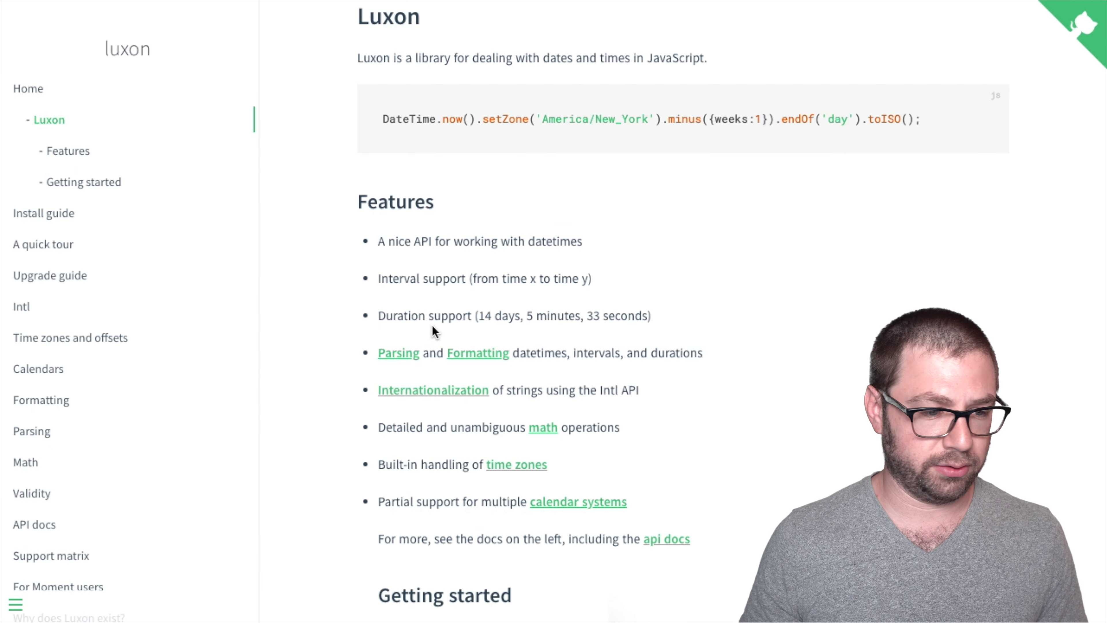
{"action": "scroll", "coordinate": [433, 326], "scroll_direction": "down", "scroll_amount": 1}
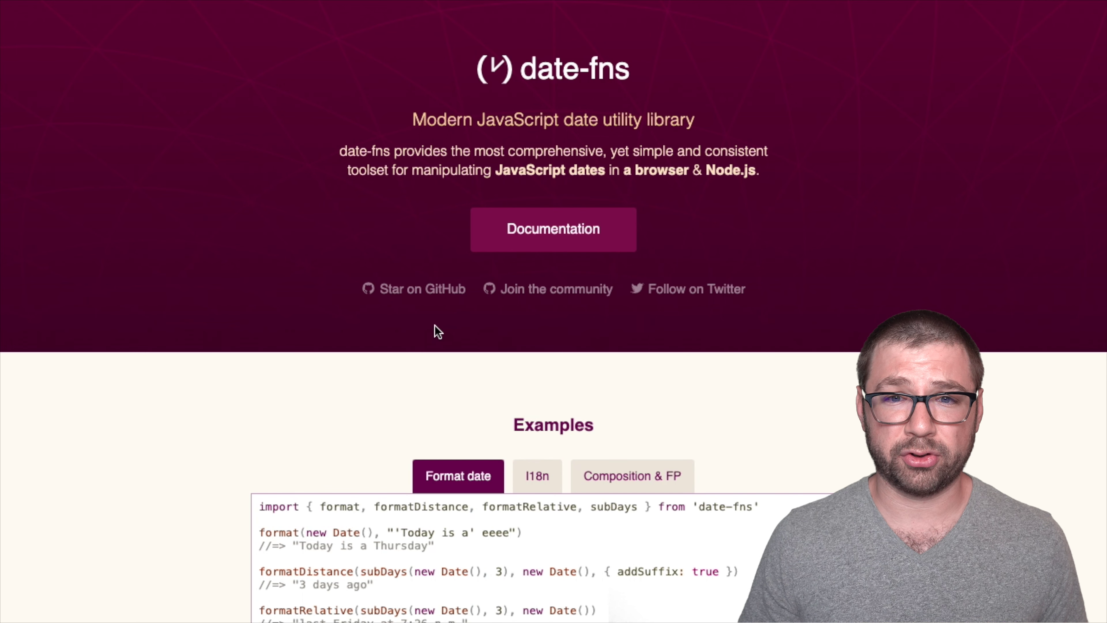
{"action": "scroll", "coordinate": [537, 289], "scroll_direction": "down", "scroll_amount": 5}
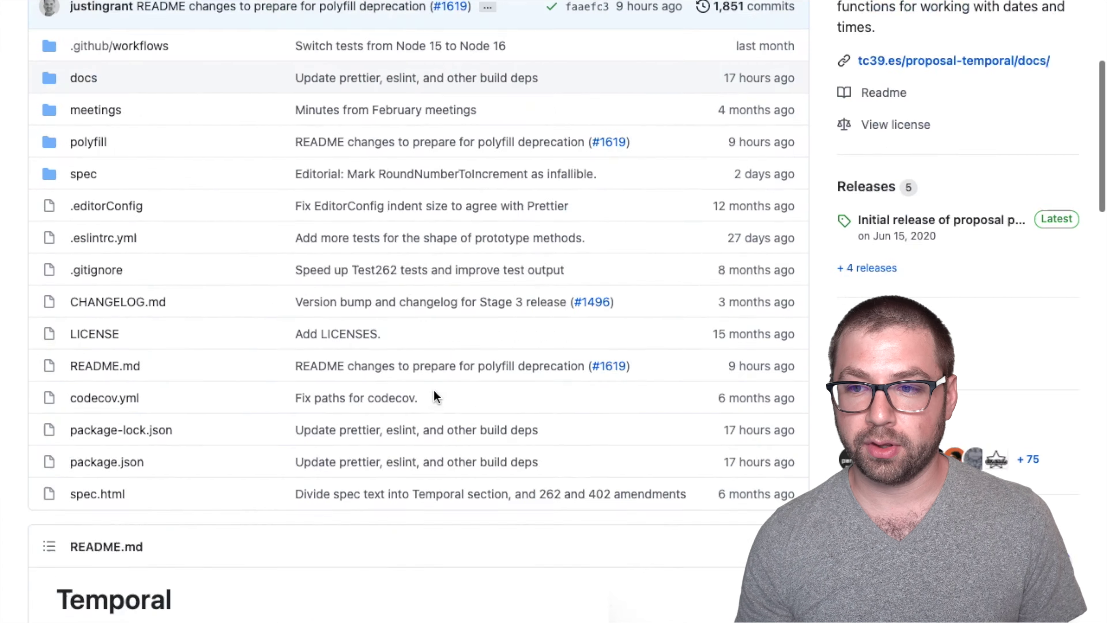
Open the tc39.es/proposal-temporal/docs site from the About box and scroll through it.
{"action": "scroll", "coordinate": [435, 390], "scroll_direction": "up", "scroll_amount": 5}
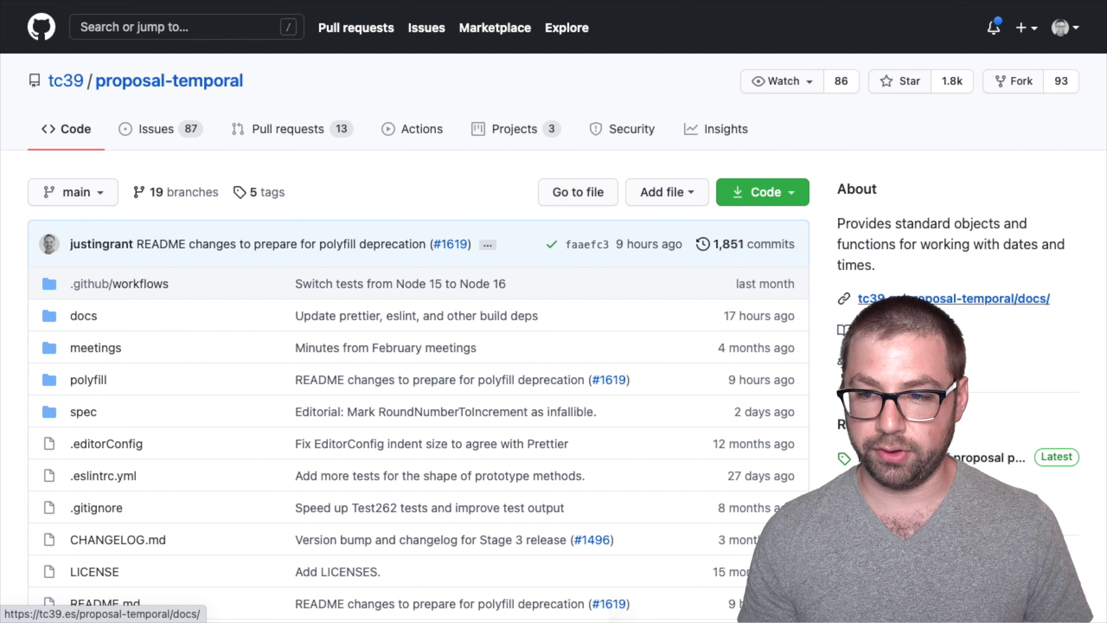
{"action": "left_click", "coordinate": [902, 300]}
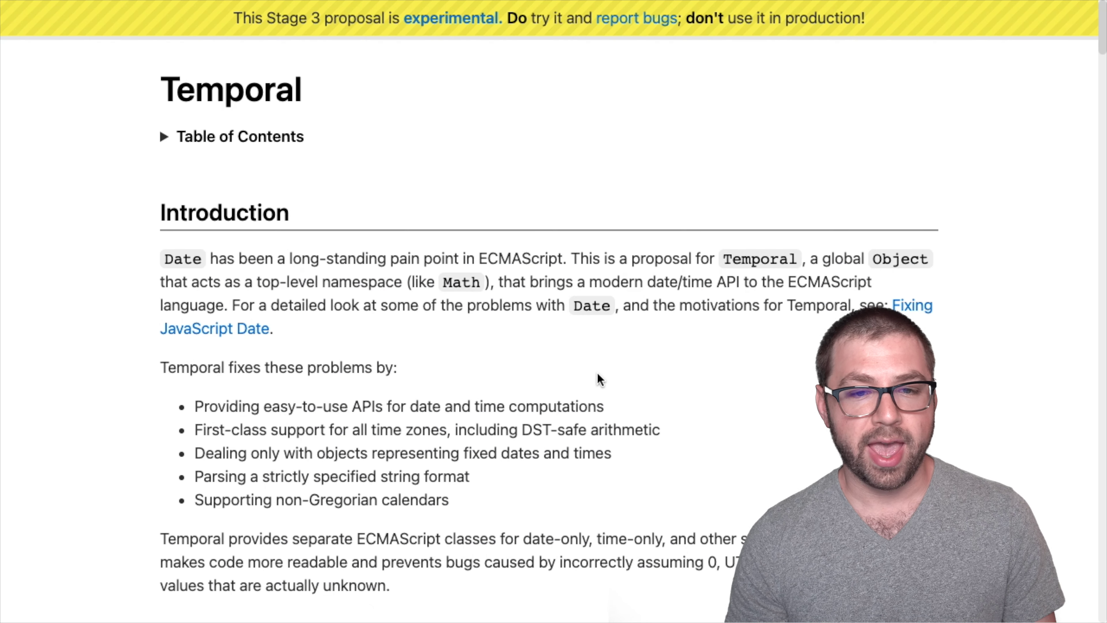
{"action": "scroll", "coordinate": [600, 378], "scroll_direction": "down", "scroll_amount": 10}
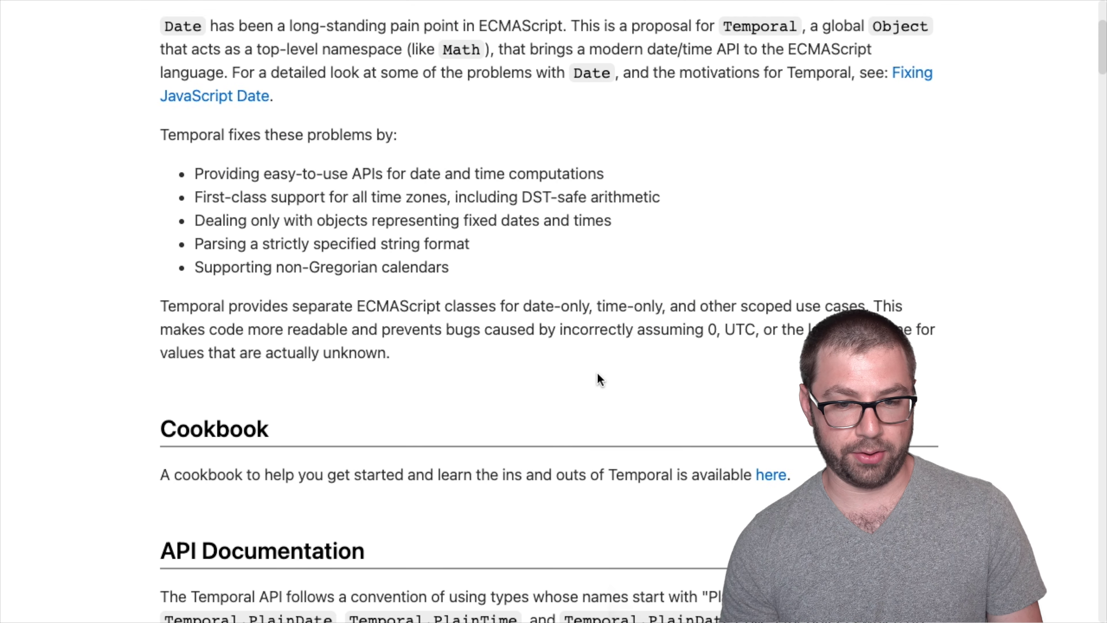
{"action": "scroll", "coordinate": [527, 372], "scroll_direction": "down", "scroll_amount": 15}
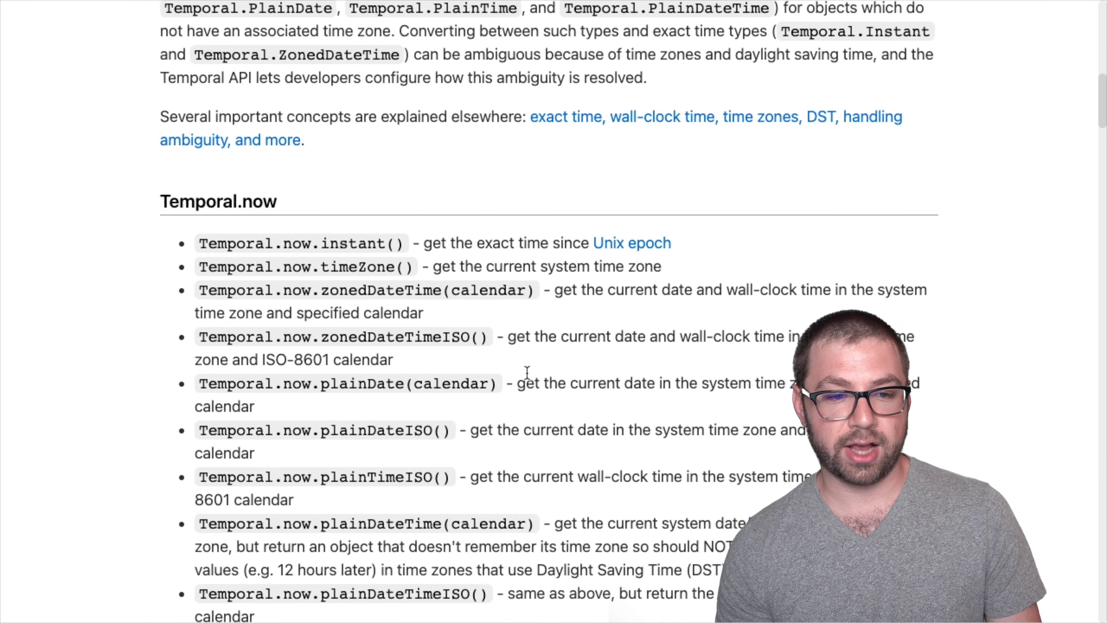
{"action": "scroll", "coordinate": [526, 372], "scroll_direction": "up", "scroll_amount": 20}
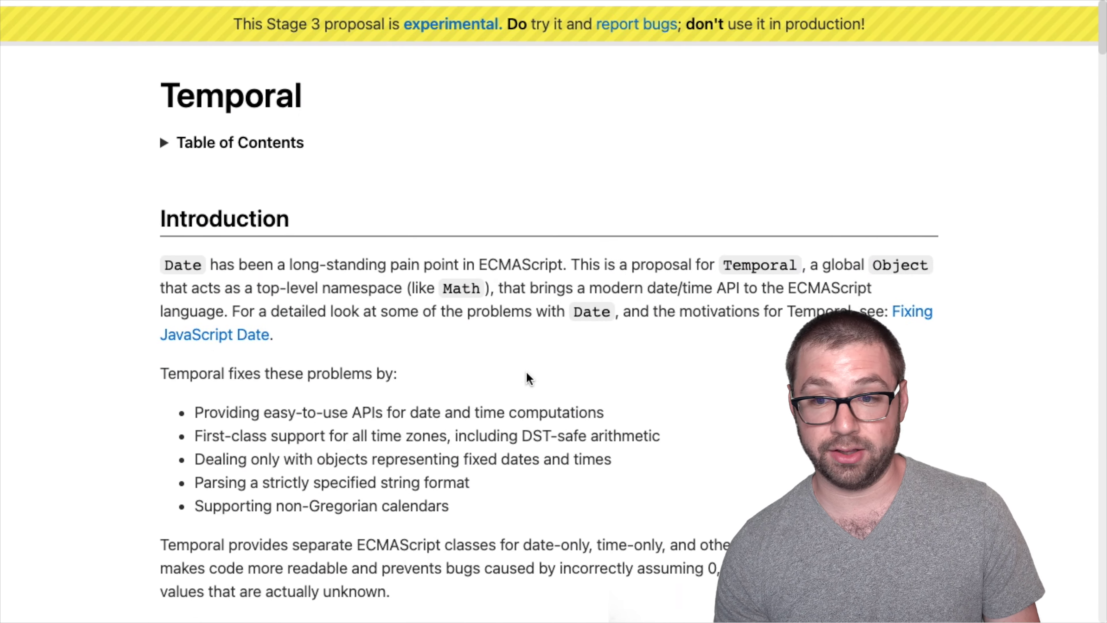
{"action": "scroll", "coordinate": [527, 372], "scroll_direction": "down", "scroll_amount": 20}
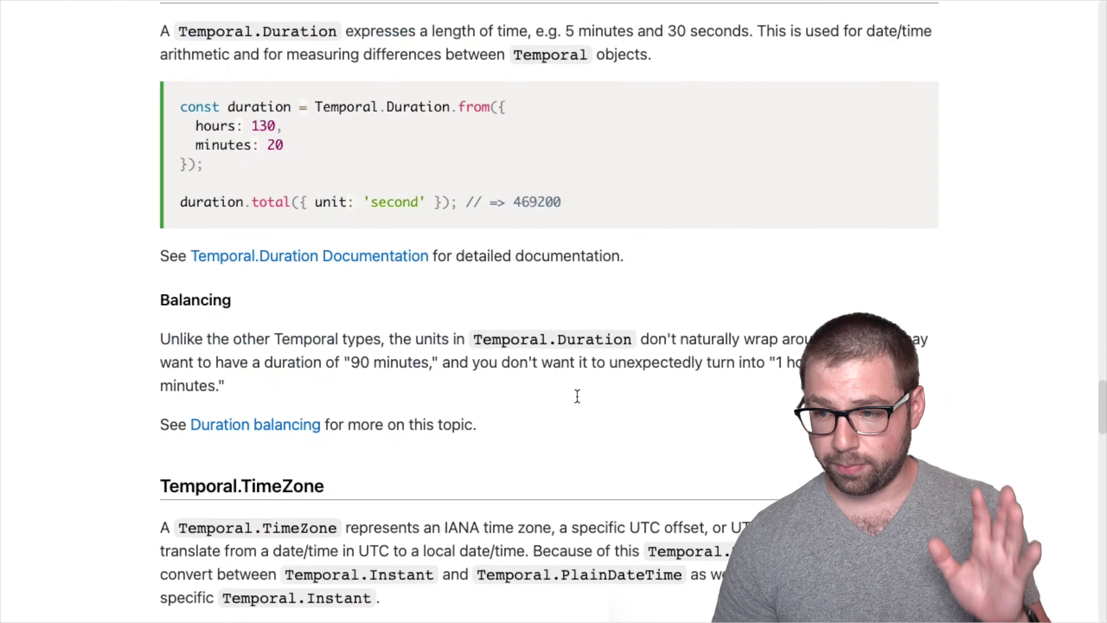
{"action": "scroll", "coordinate": [578, 396], "scroll_direction": "down", "scroll_amount": 10}
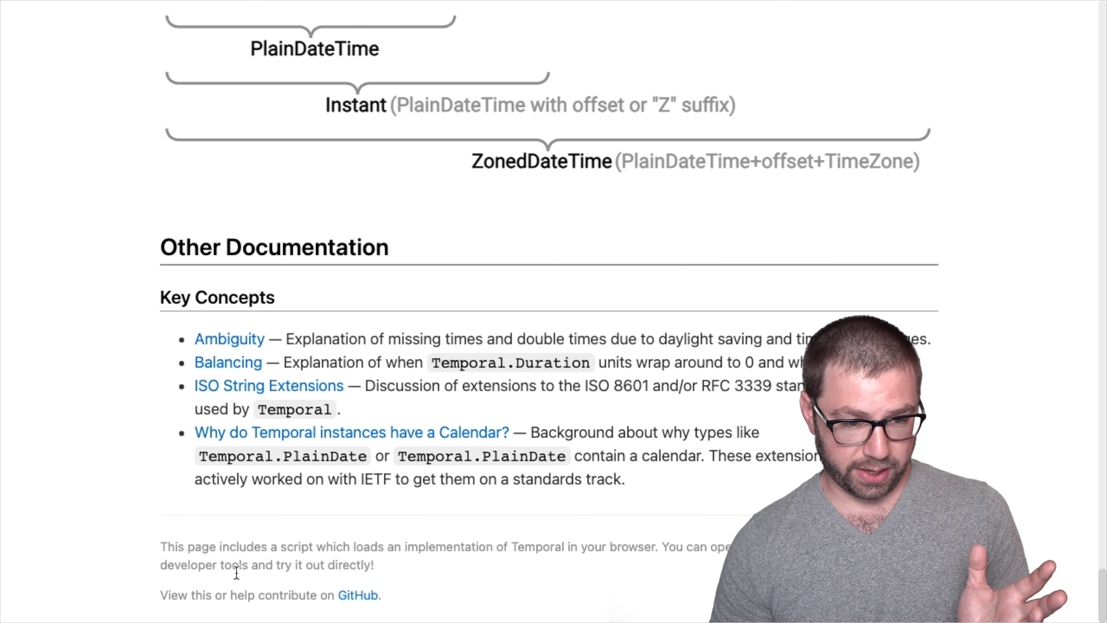
Highlight the footer note about loading Temporal, then return to the Introduction.
{"action": "left_click_drag", "start_coordinate": [317, 548], "coordinate": [560, 550]}
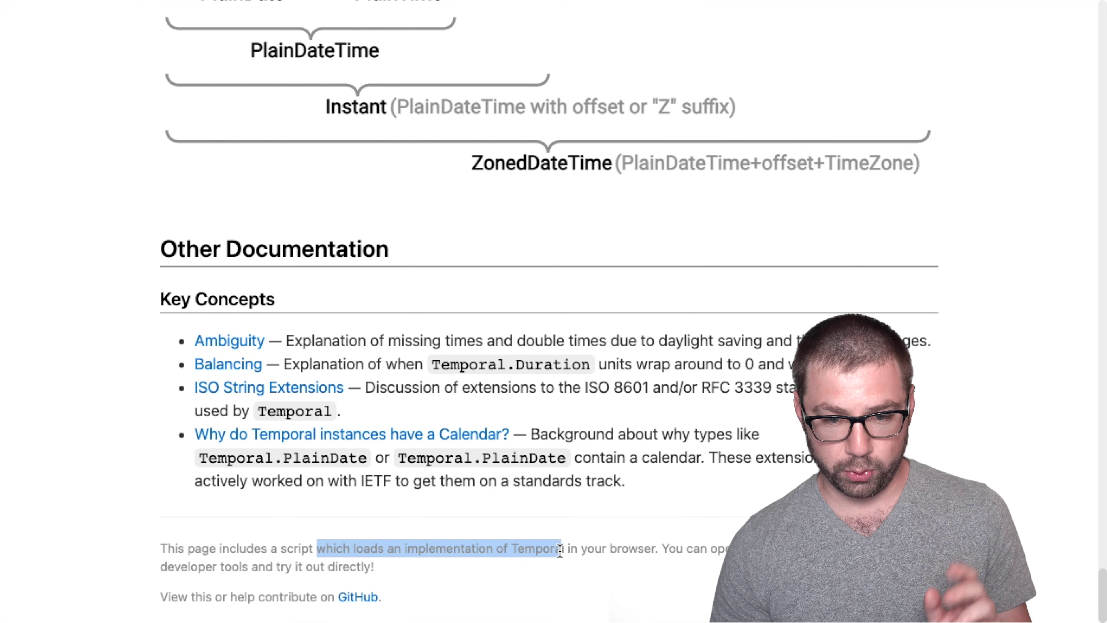
{"action": "double_click", "coordinate": [668, 548]}
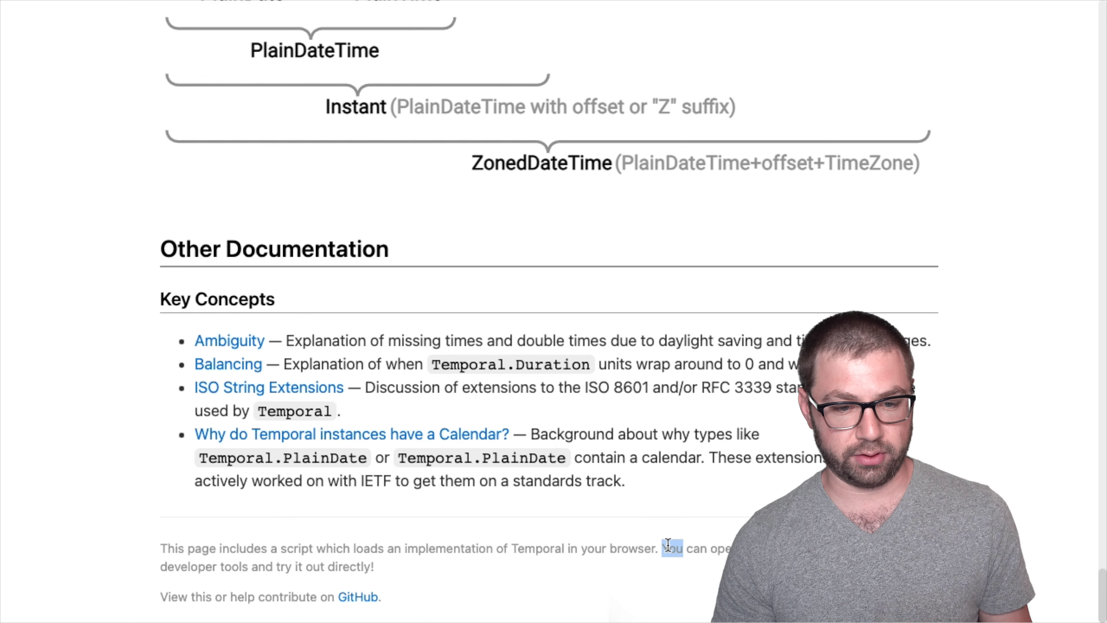
{"action": "scroll", "coordinate": [553, 464], "scroll_direction": "up", "scroll_amount": 20}
{"action": "left_click", "coordinate": [530, 371]}
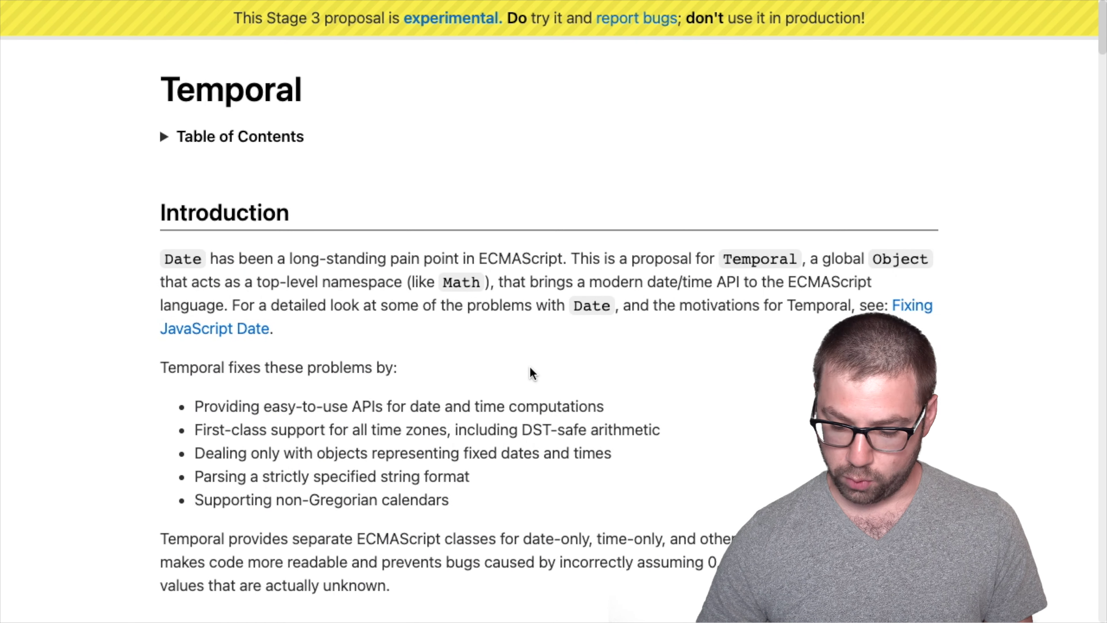
Evaluate Temporal in the DevTools console and expand its properties.
{"action": "key", "text": "super+alt+j"}
{"action": "type", "text": "Temporal"}
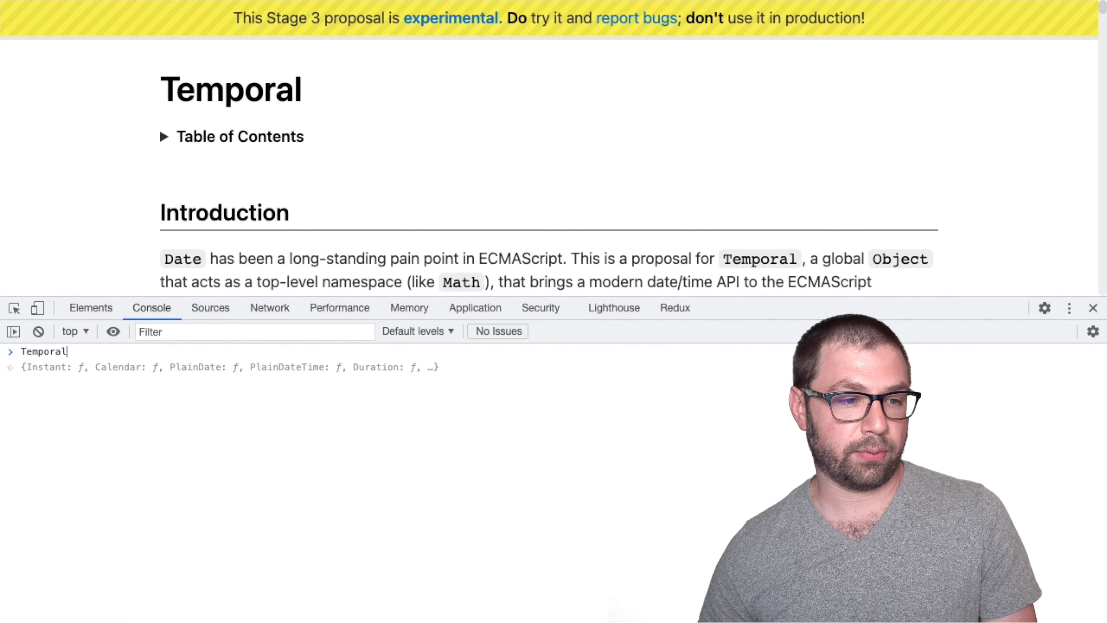
{"action": "key", "text": "Return"}
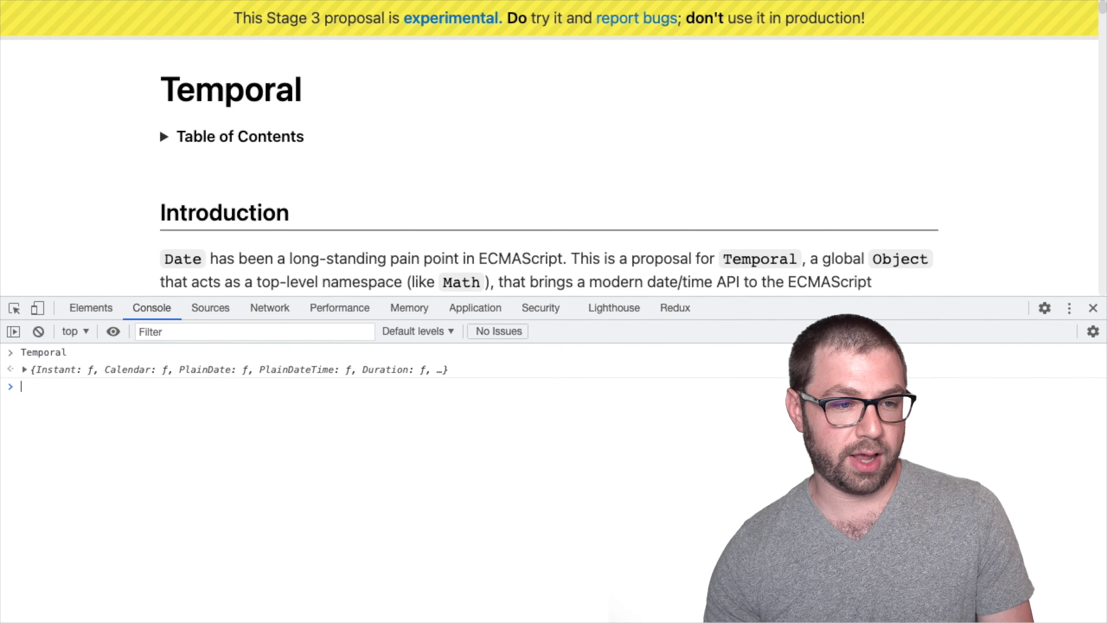
{"action": "left_click", "coordinate": [312, 367]}
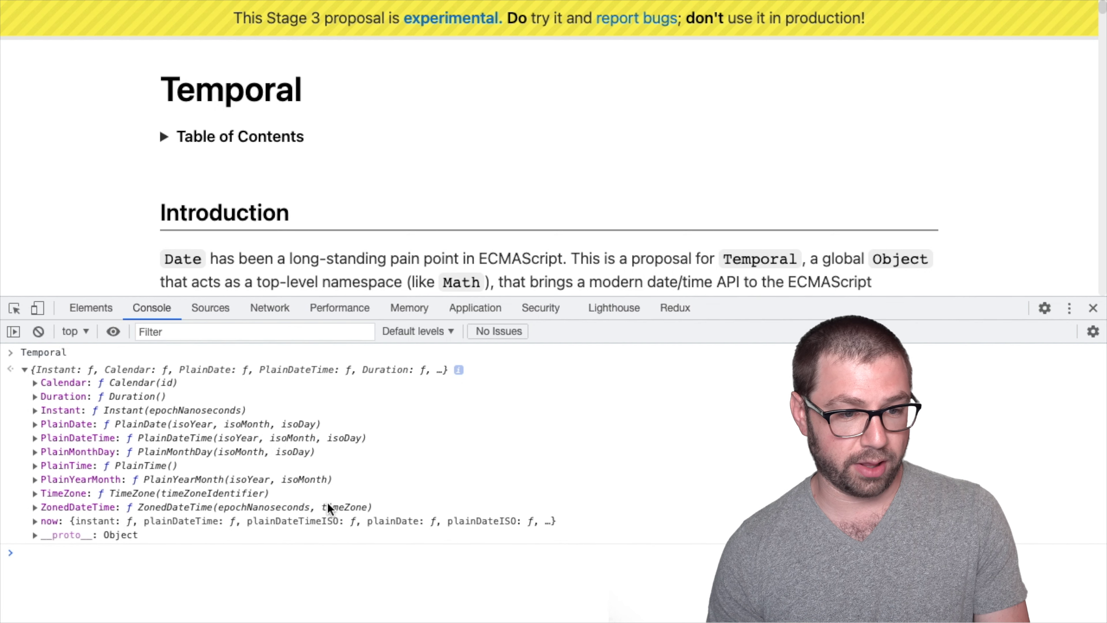
Scroll the docs to the Temporal.now section and enter Temporal.now.instant() in the console.
{"action": "scroll", "coordinate": [562, 223], "scroll_direction": "down", "scroll_amount": 10}
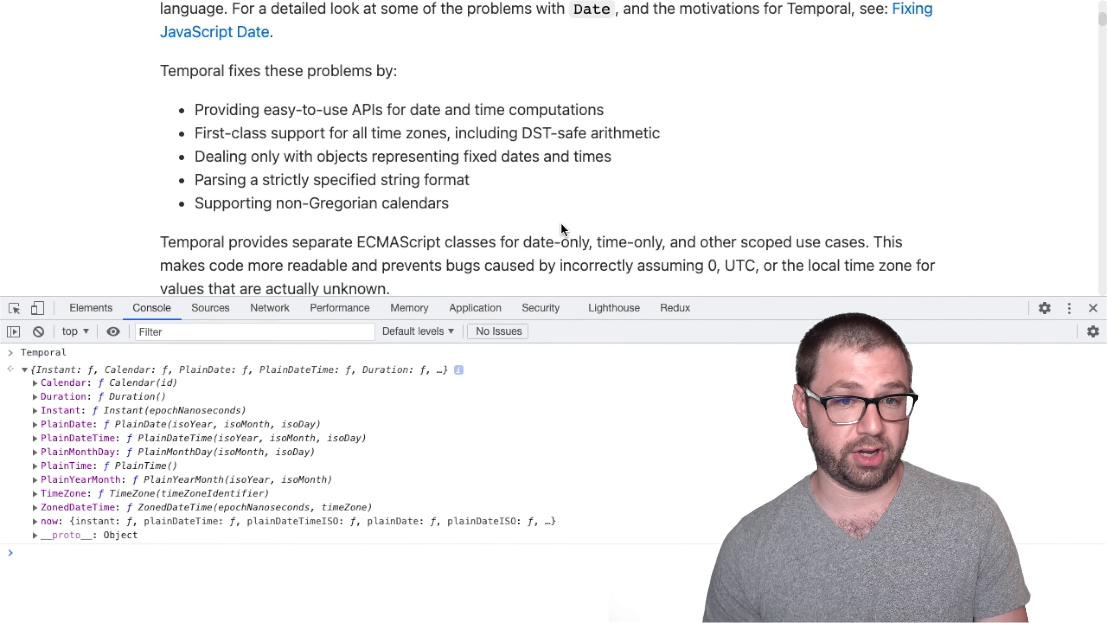
{"action": "scroll", "coordinate": [562, 229], "scroll_direction": "down", "scroll_amount": 10}
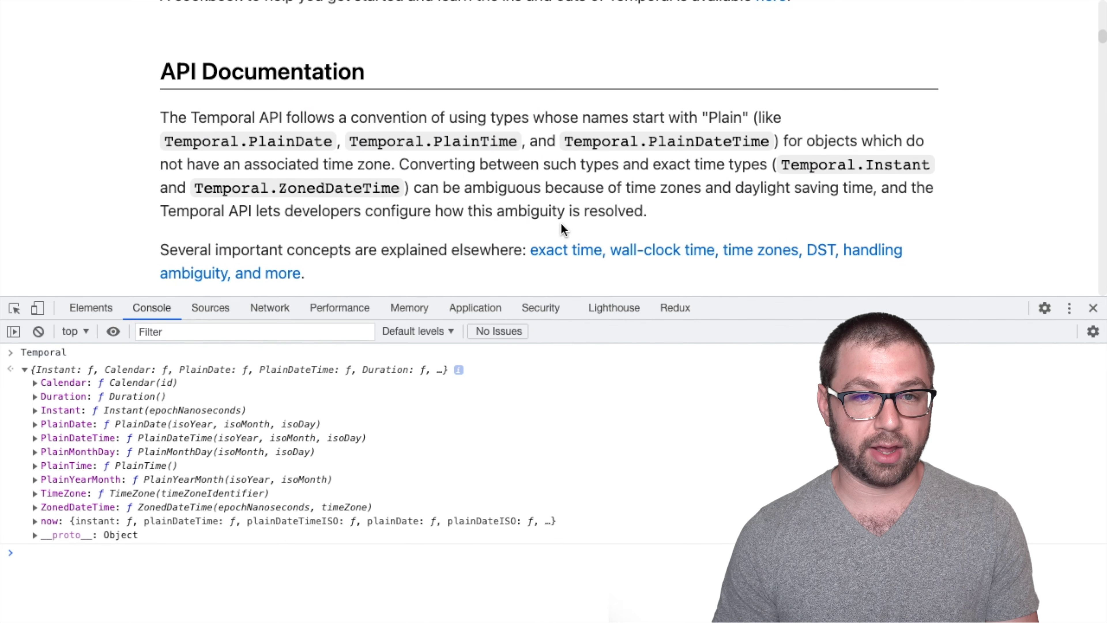
{"action": "scroll", "coordinate": [562, 223], "scroll_direction": "down", "scroll_amount": 3}
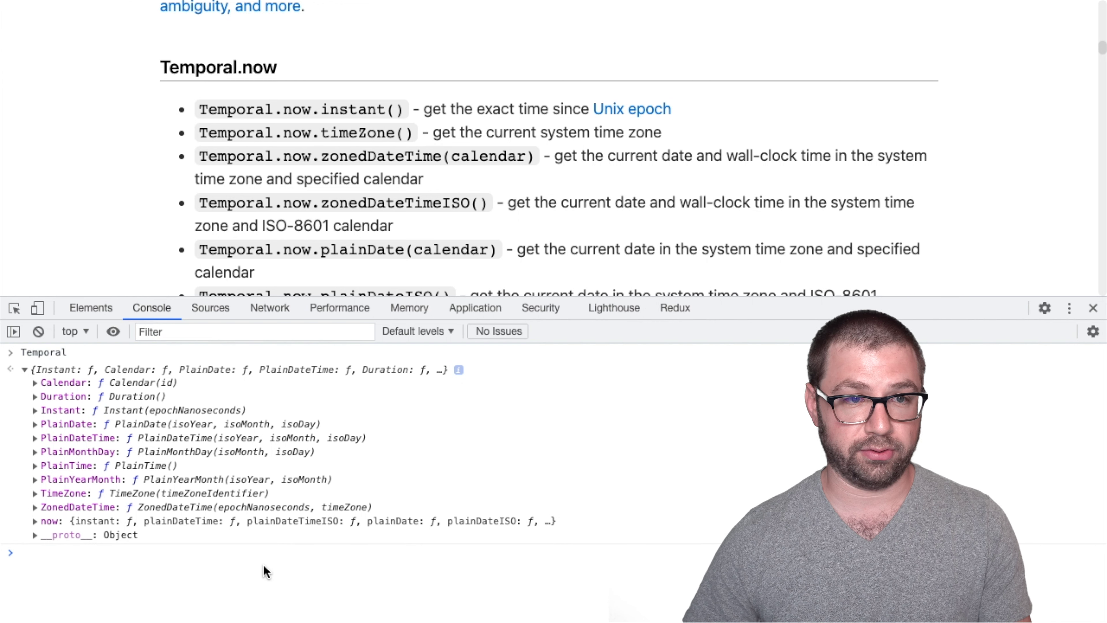
{"action": "type", "text": "Temporal.now"}
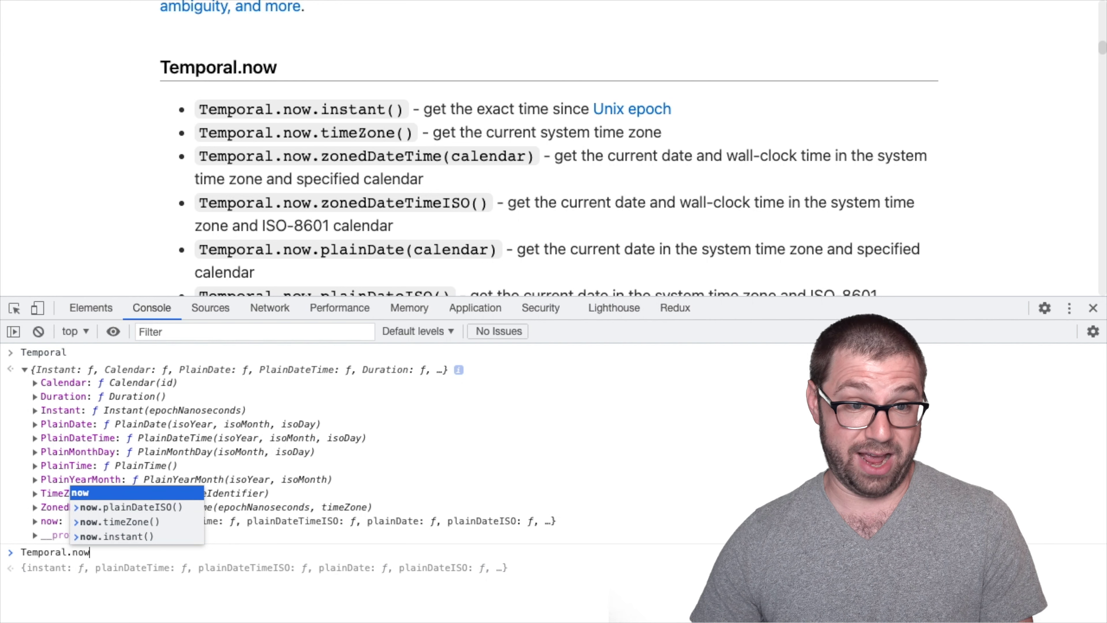
{"action": "type", "text": ".instant("}
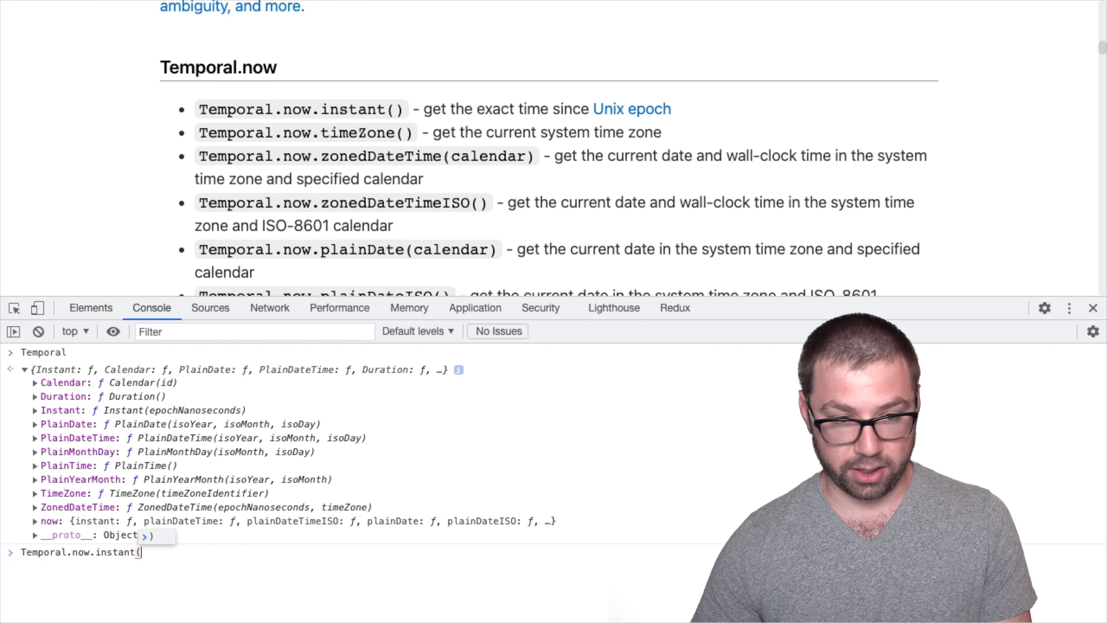
{"action": "type", "text": ")"}
Run Temporal.now.instant() and rerun it as a = Temporal.now.instant().
{"action": "key", "text": "Return"}
{"action": "key", "text": "Up"}
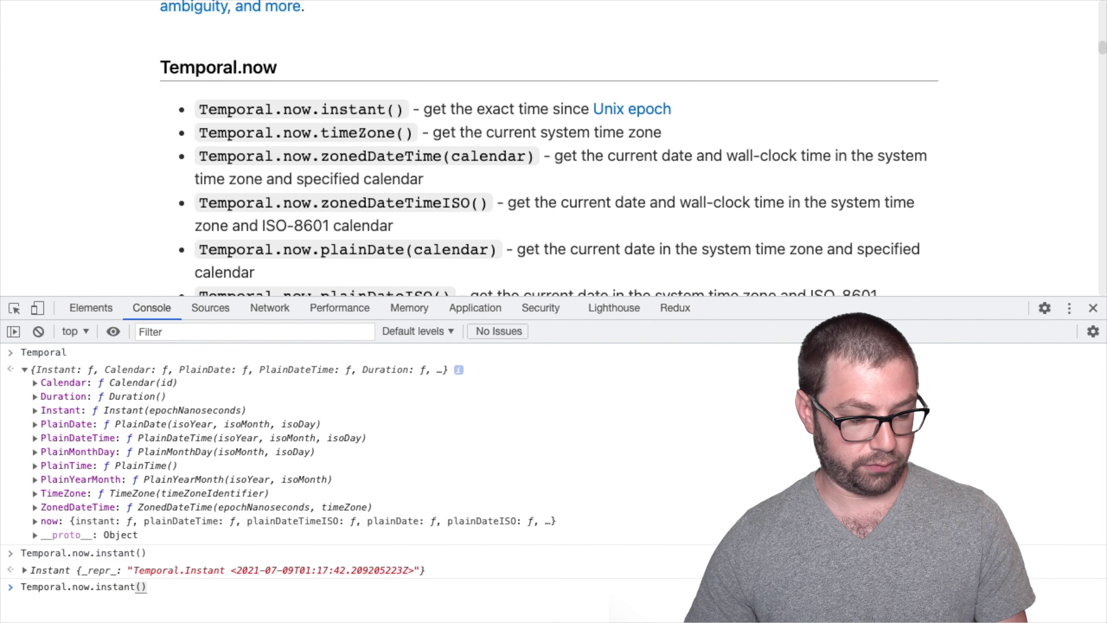
{"action": "key", "text": "Home"}
{"action": "type", "text": "a ="}
{"action": "key", "text": "Return"}
Run a.toJSON() via autocomplete, printing "2021-07-09T01:17:45.330462209Z".
{"action": "type", "text": "a."}
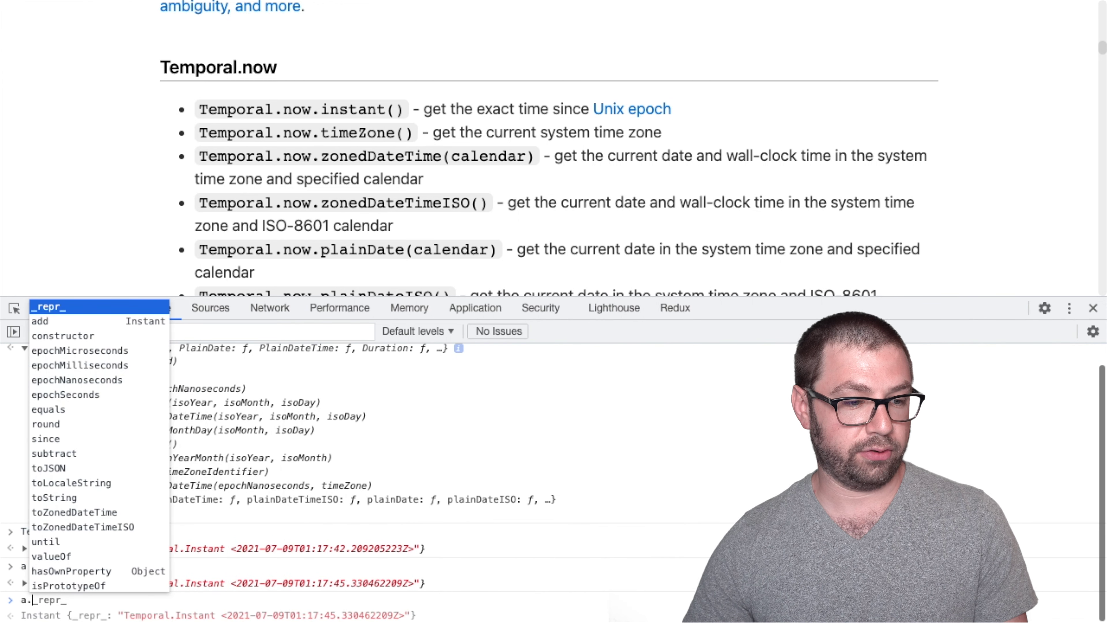
{"action": "scroll", "coordinate": [91, 526], "scroll_direction": "down", "scroll_amount": 2}
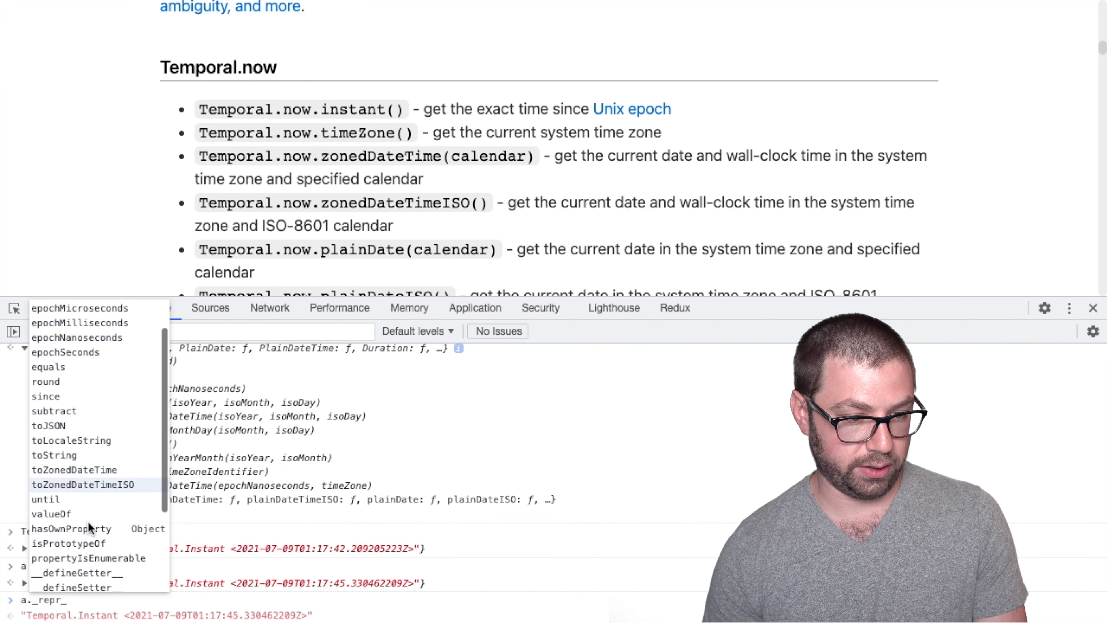
{"action": "scroll", "coordinate": [91, 526], "scroll_direction": "up", "scroll_amount": 2}
{"action": "key", "text": "Down"}
{"action": "key", "text": "Down"}
{"action": "key", "text": "Down"}
{"action": "key", "text": "Down"}
{"action": "key", "text": "Down"}
{"action": "key", "text": "Down"}
{"action": "key", "text": "Down"}
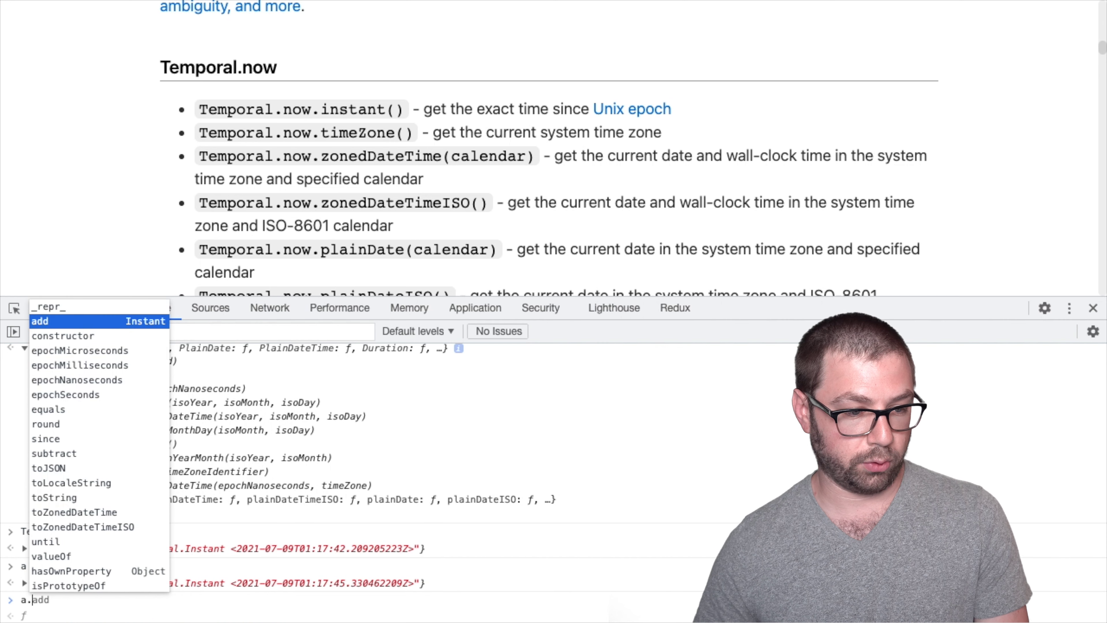
{"action": "key", "text": "Down"}
{"action": "key", "text": "Down"}
{"action": "key", "text": "Down"}
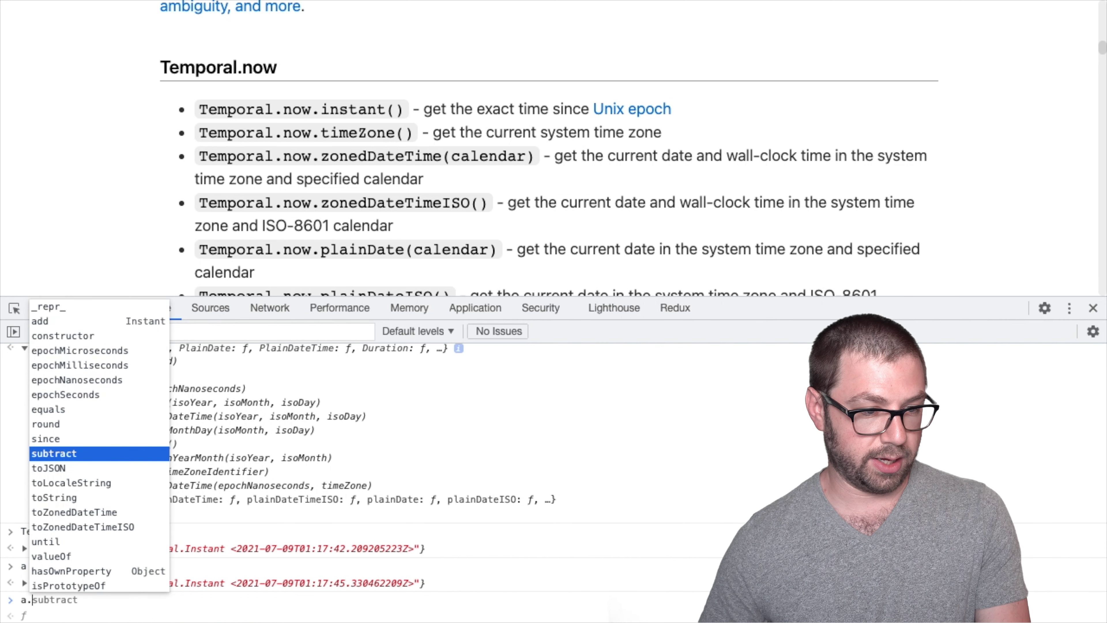
{"action": "key", "text": "Down"}
{"action": "key", "text": "Tab"}
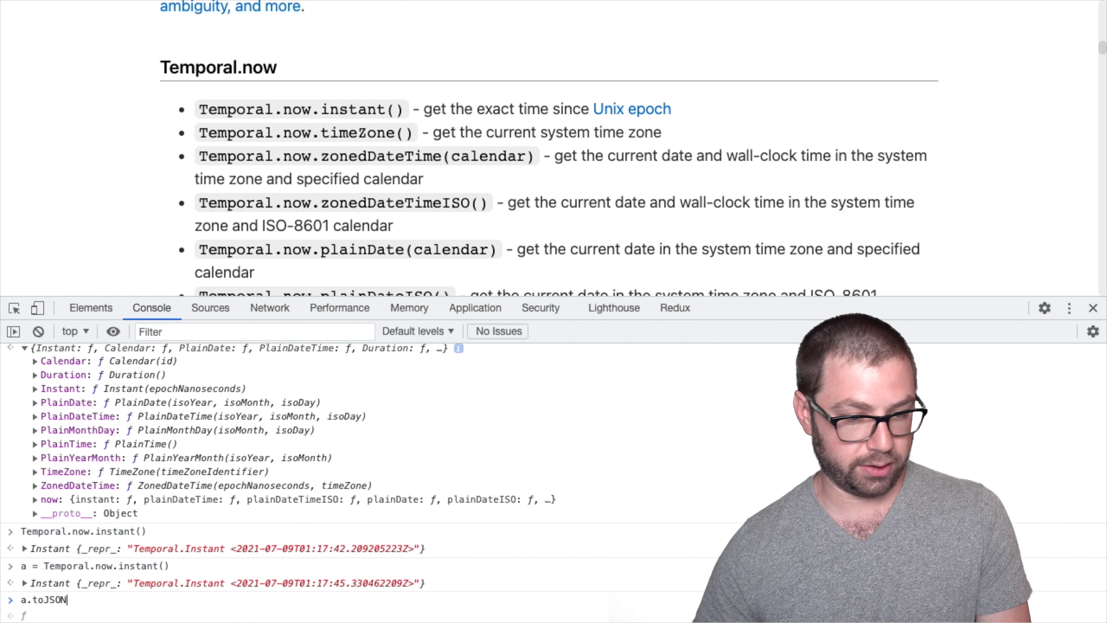
{"action": "type", "text": "("}
{"action": "key", "text": "Return"}
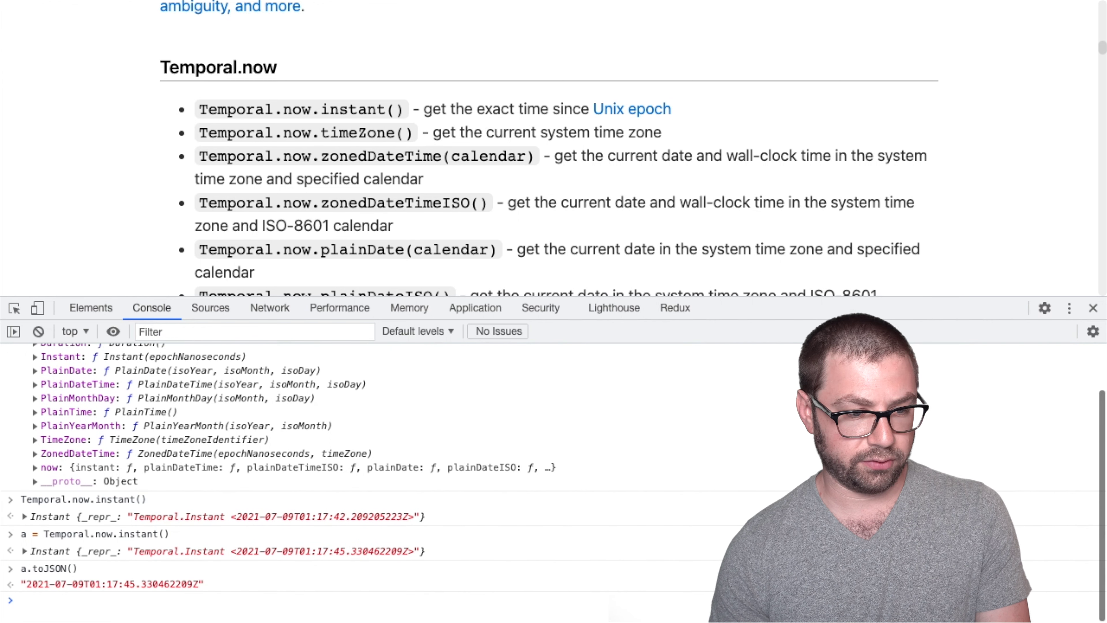
Select the printed ISO timestamp in the console output.
{"action": "left_click_drag", "start_coordinate": [27, 589], "coordinate": [170, 587]}
{"action": "left_click", "coordinate": [228, 600]}
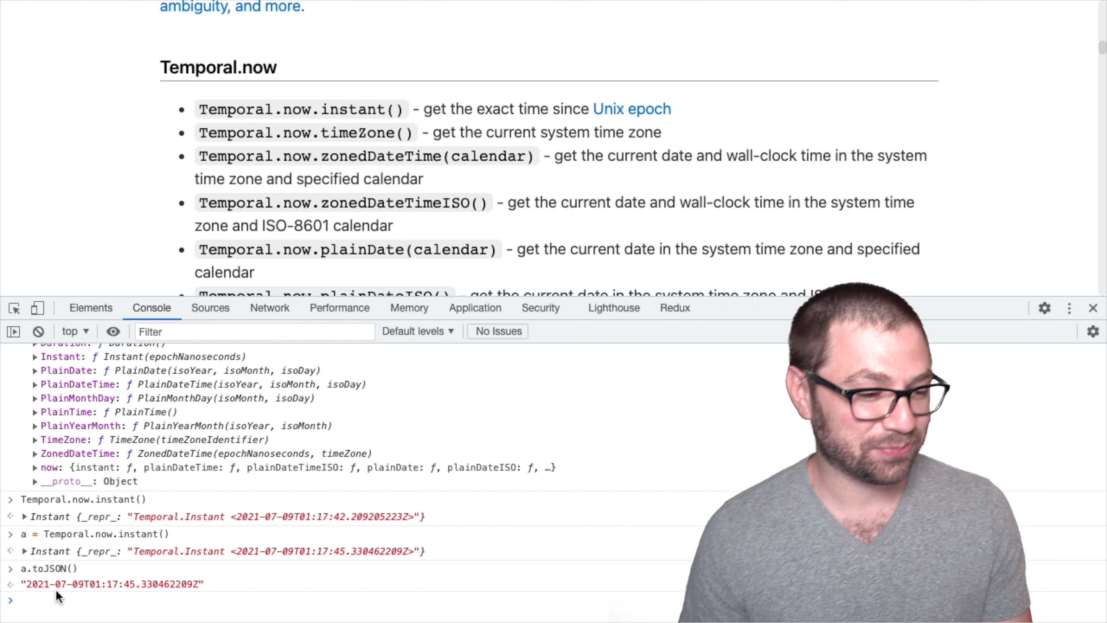
{"action": "left_click_drag", "start_coordinate": [37, 583], "coordinate": [142, 582]}
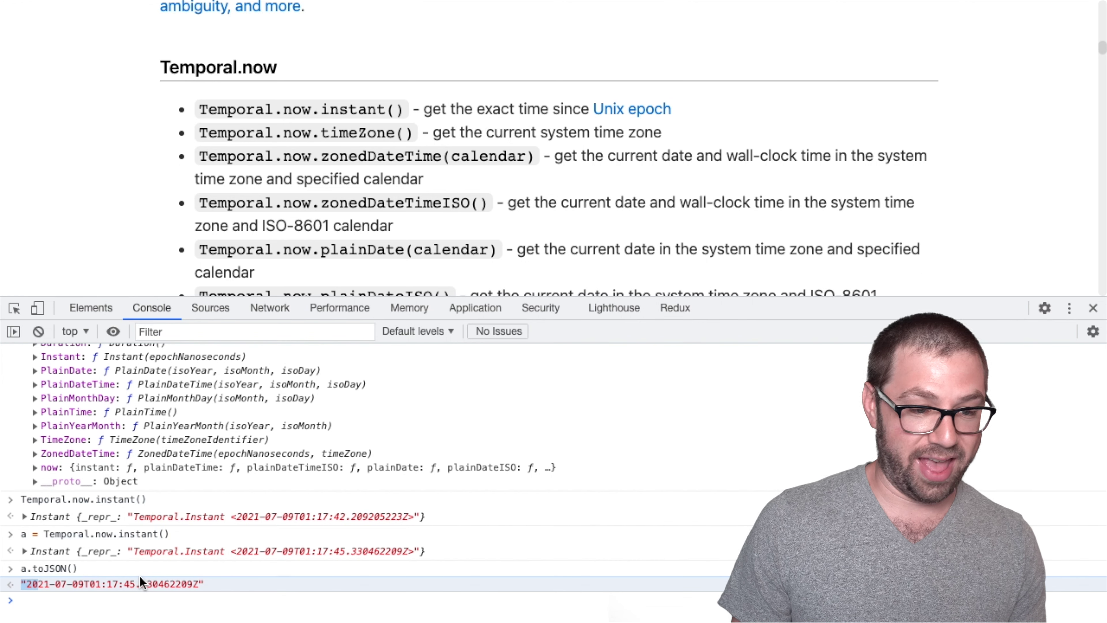
Close DevTools and scroll the docs to the Object Relationship heading, selecting it.
{"action": "left_click", "coordinate": [413, 237]}
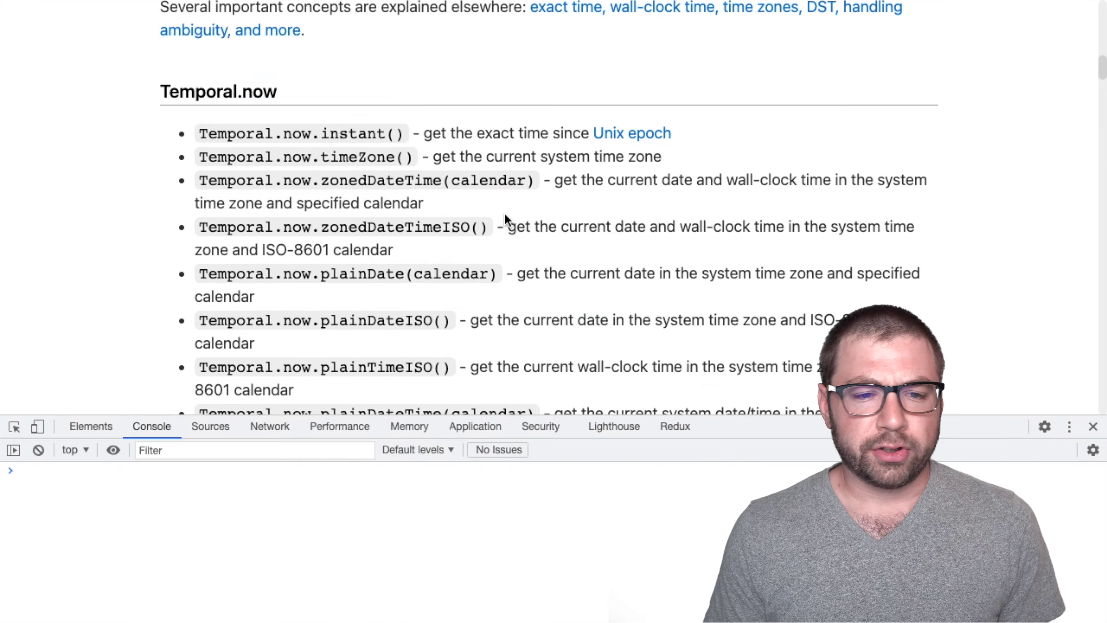
{"action": "scroll", "coordinate": [505, 214], "scroll_direction": "down", "scroll_amount": 20}
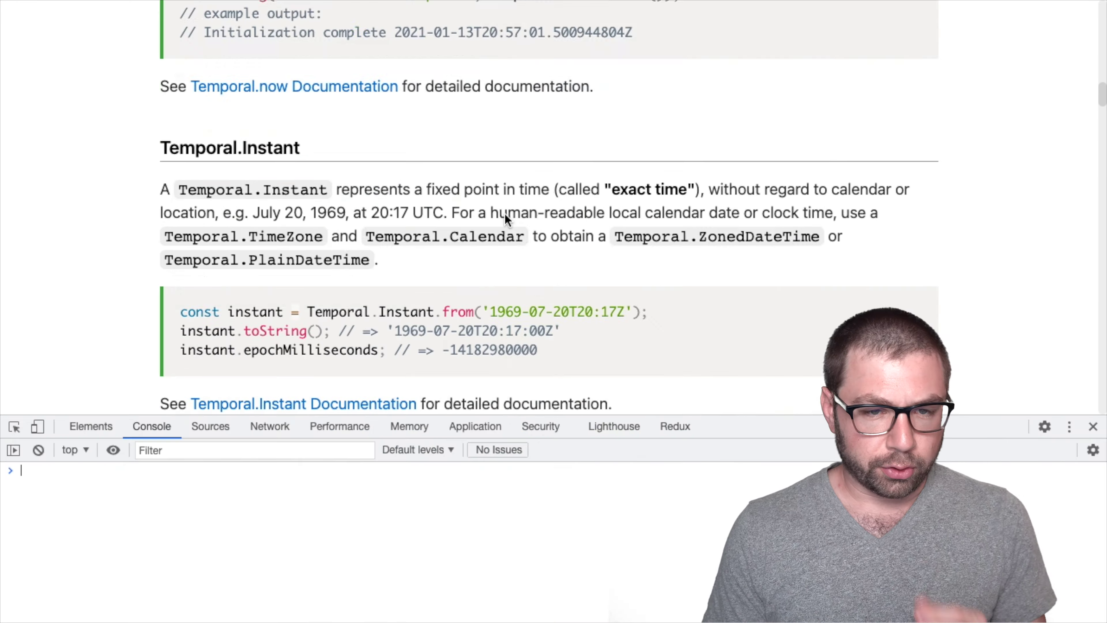
{"action": "scroll", "coordinate": [505, 214], "scroll_direction": "down", "scroll_amount": 20}
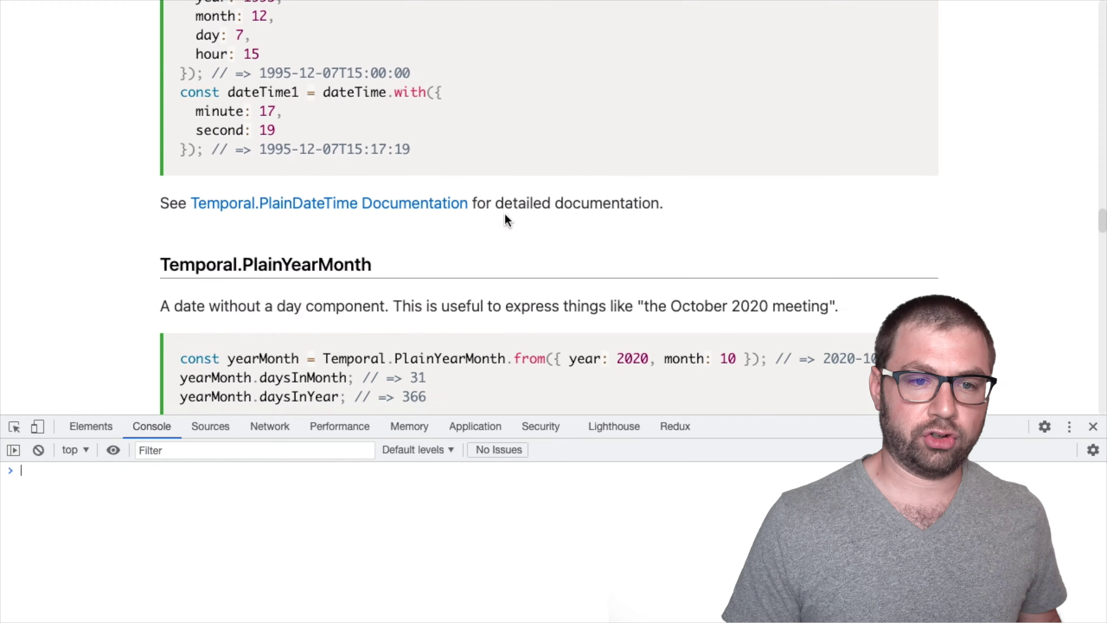
{"action": "scroll", "coordinate": [505, 214], "scroll_direction": "down", "scroll_amount": 20}
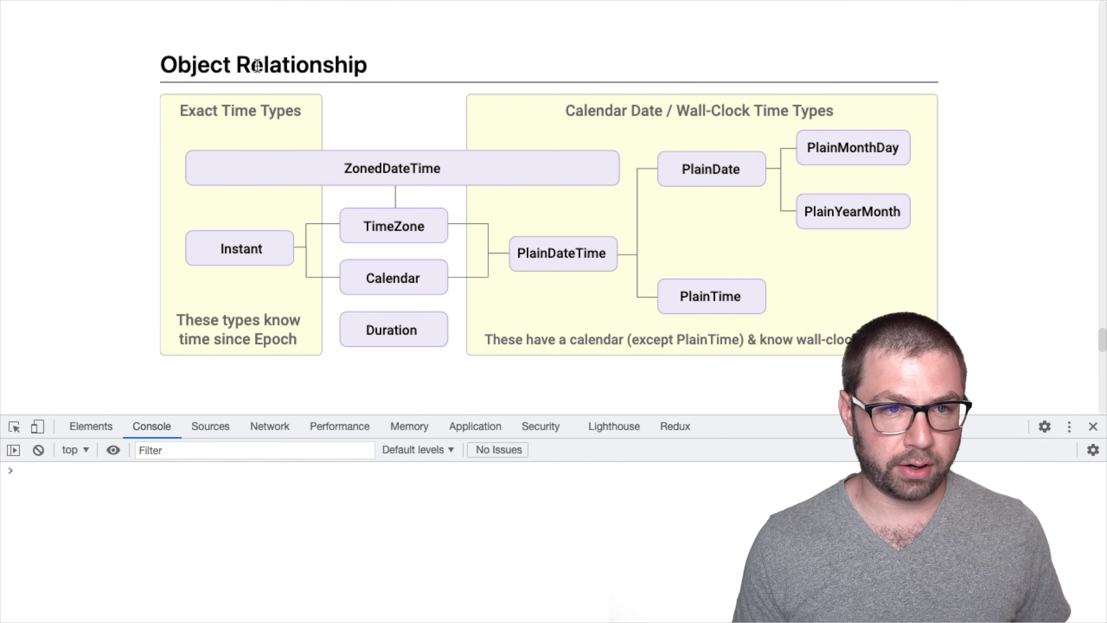
{"action": "triple_click", "coordinate": [257, 66]}
Scroll on to the String Persistence diagram and click into the console.
{"action": "scroll", "coordinate": [257, 66], "scroll_direction": "down", "scroll_amount": 7}
{"action": "scroll", "coordinate": [257, 65], "scroll_direction": "down", "scroll_amount": 4}
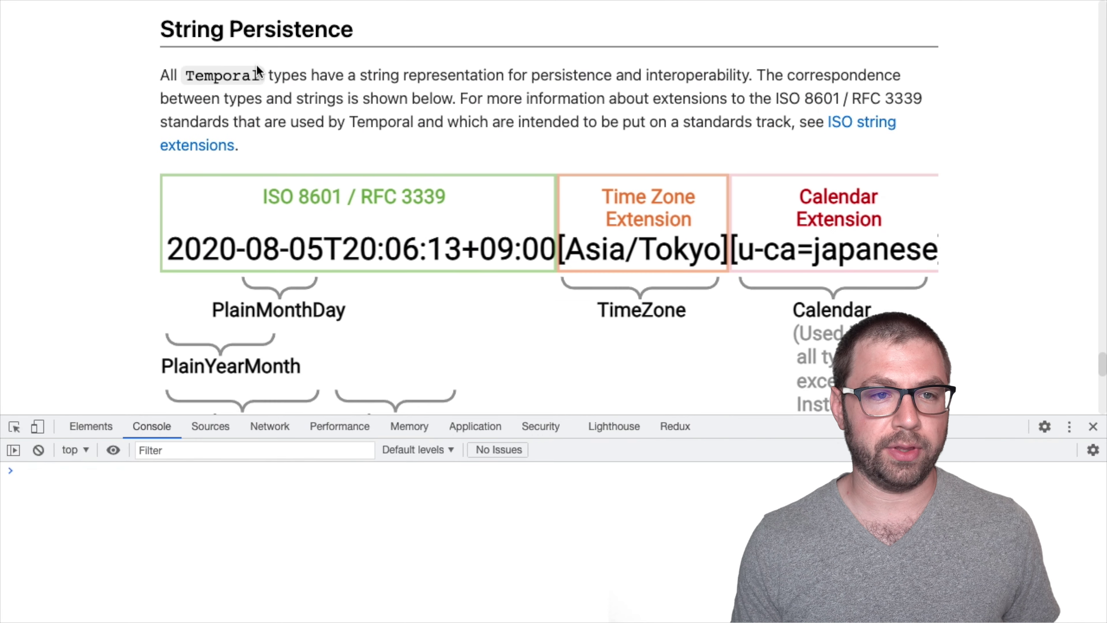
{"action": "scroll", "coordinate": [423, 184], "scroll_direction": "down", "scroll_amount": 2}
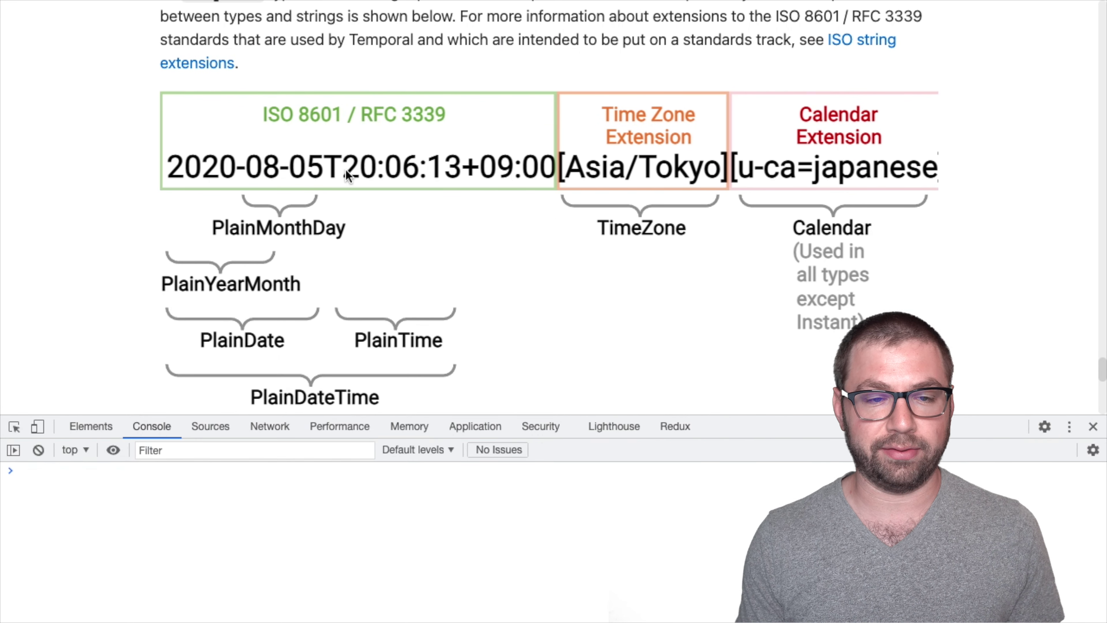
{"action": "scroll", "coordinate": [188, 166], "scroll_direction": "up", "scroll_amount": 2}
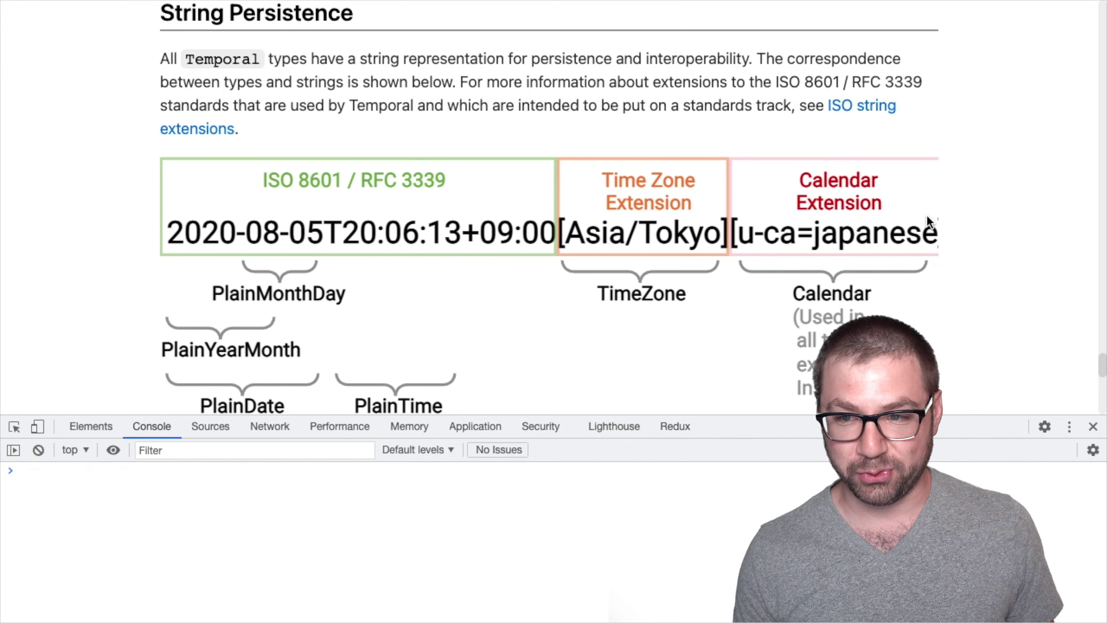
{"action": "scroll", "coordinate": [594, 272], "scroll_direction": "down", "scroll_amount": 4}
{"action": "scroll", "coordinate": [479, 258], "scroll_direction": "down", "scroll_amount": 4}
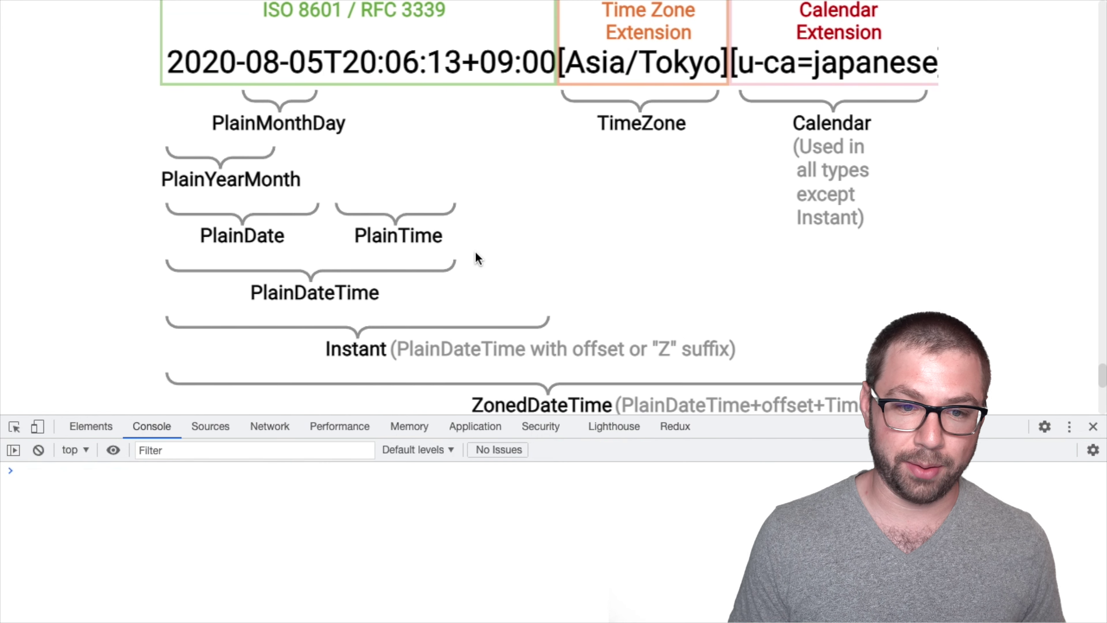
{"action": "scroll", "coordinate": [388, 305], "scroll_direction": "up", "scroll_amount": 2}
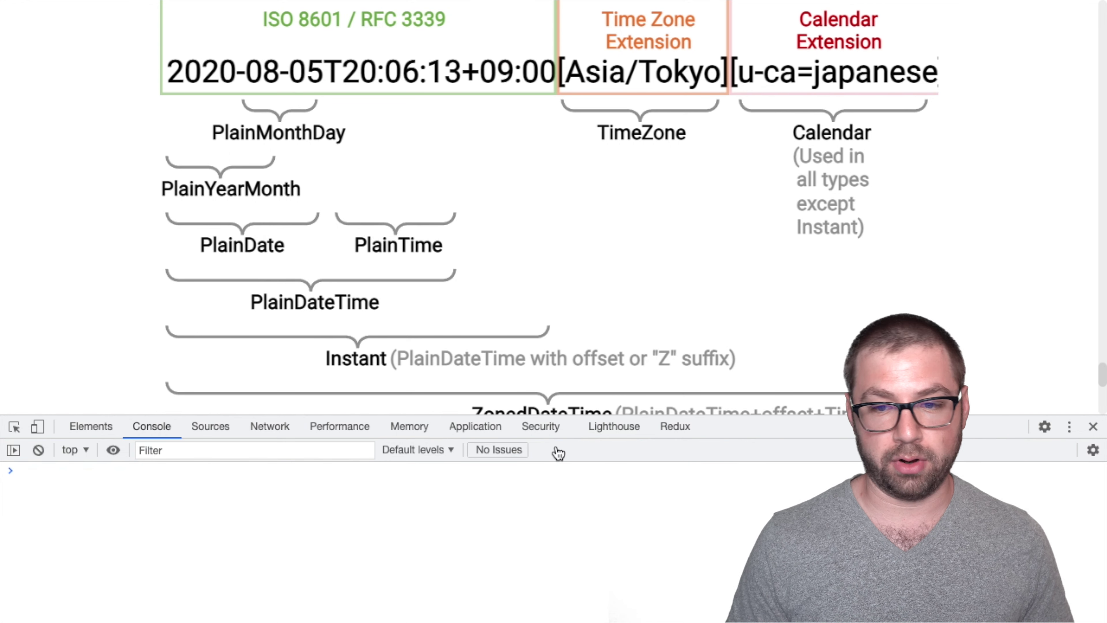
{"action": "left_click", "coordinate": [443, 570]}
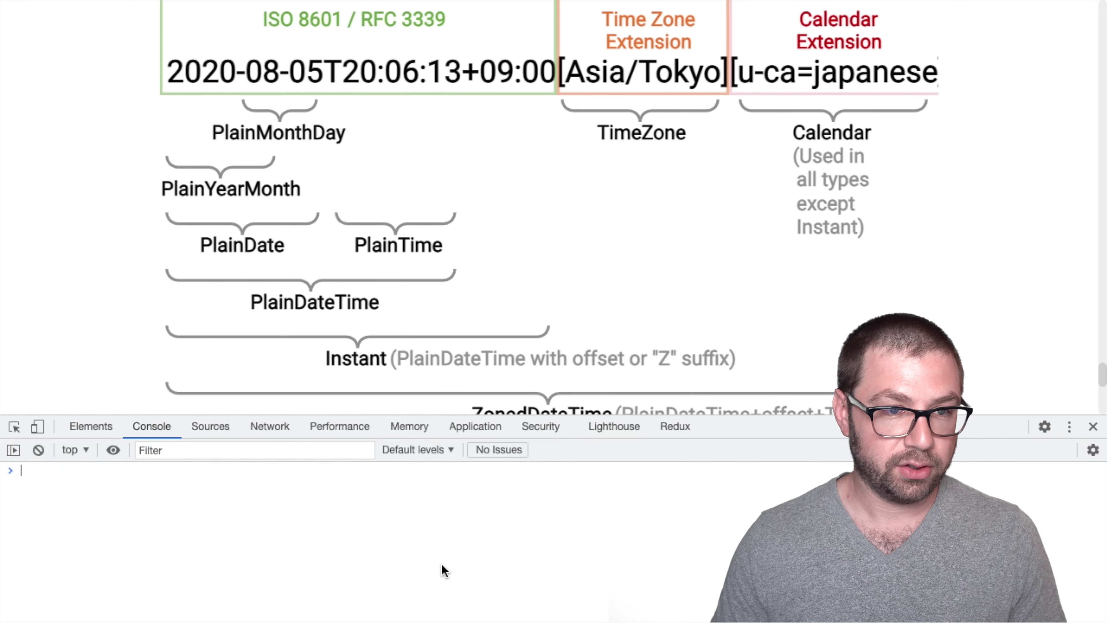
Run Temporal.now.plainDateISO() in the console, returning the PlainDate 2021-07-08.
{"action": "type", "text": "Temporal"}
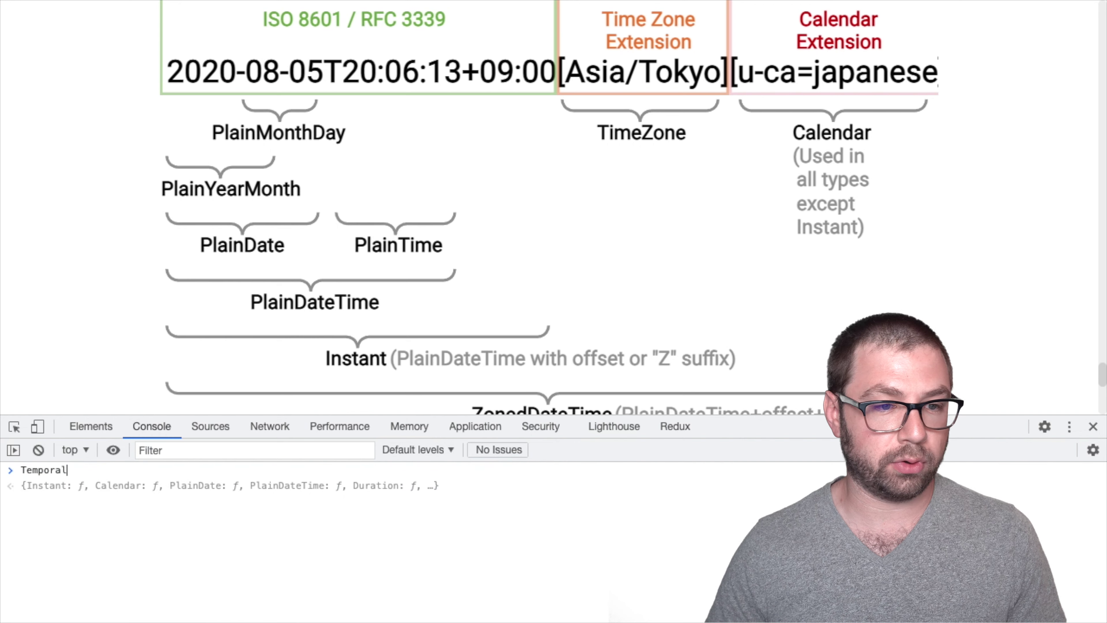
{"action": "type", "text": ".Plain"}
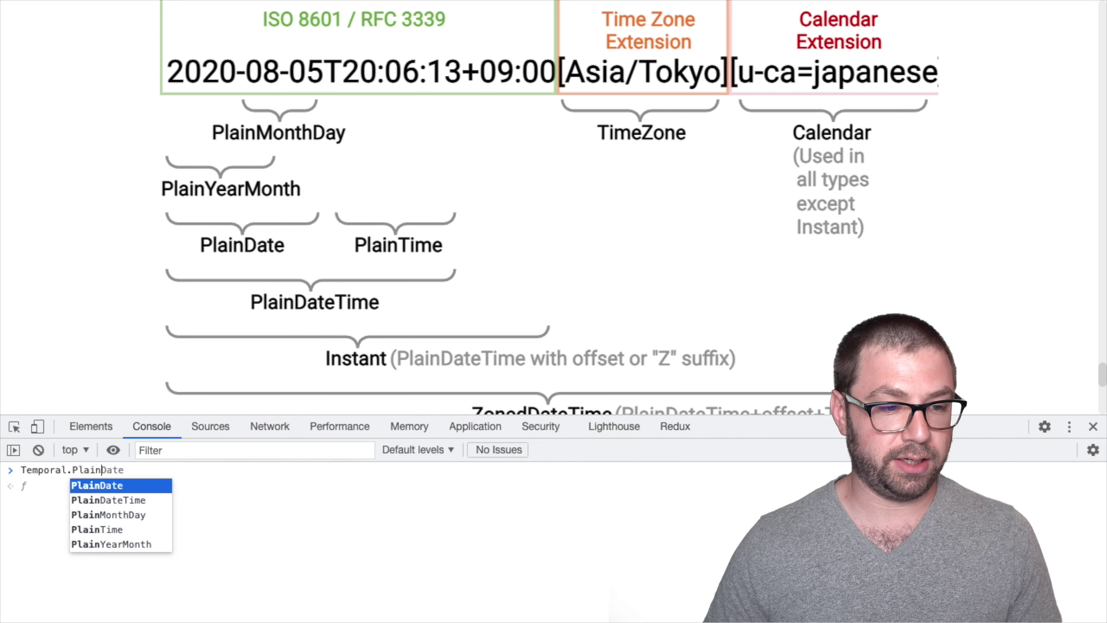
{"action": "key", "text": "Tab"}
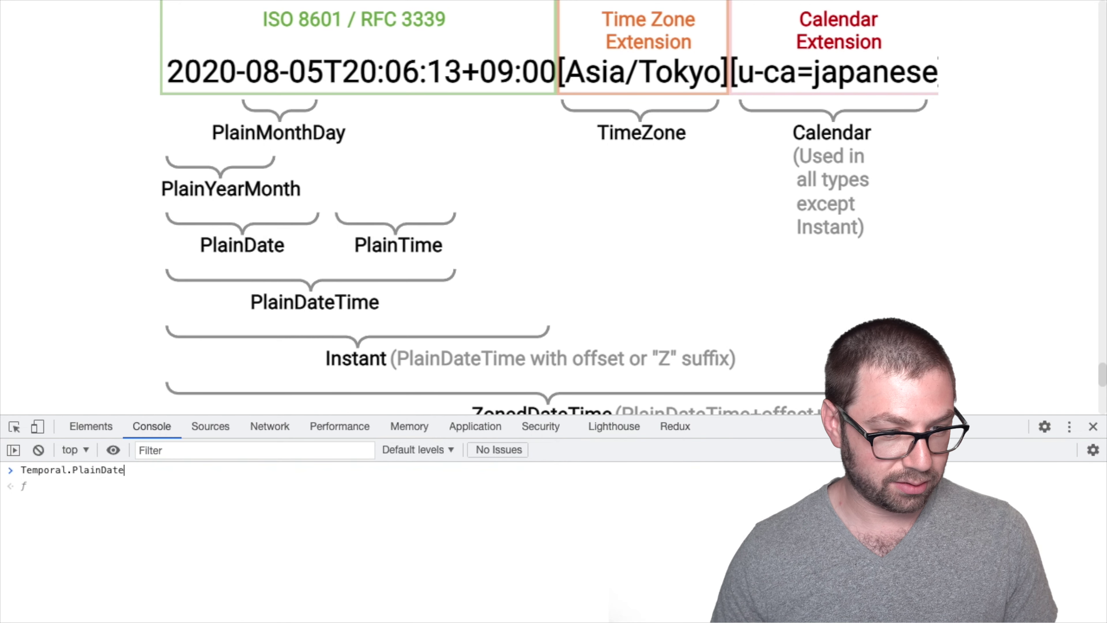
{"action": "type", "text": "."}
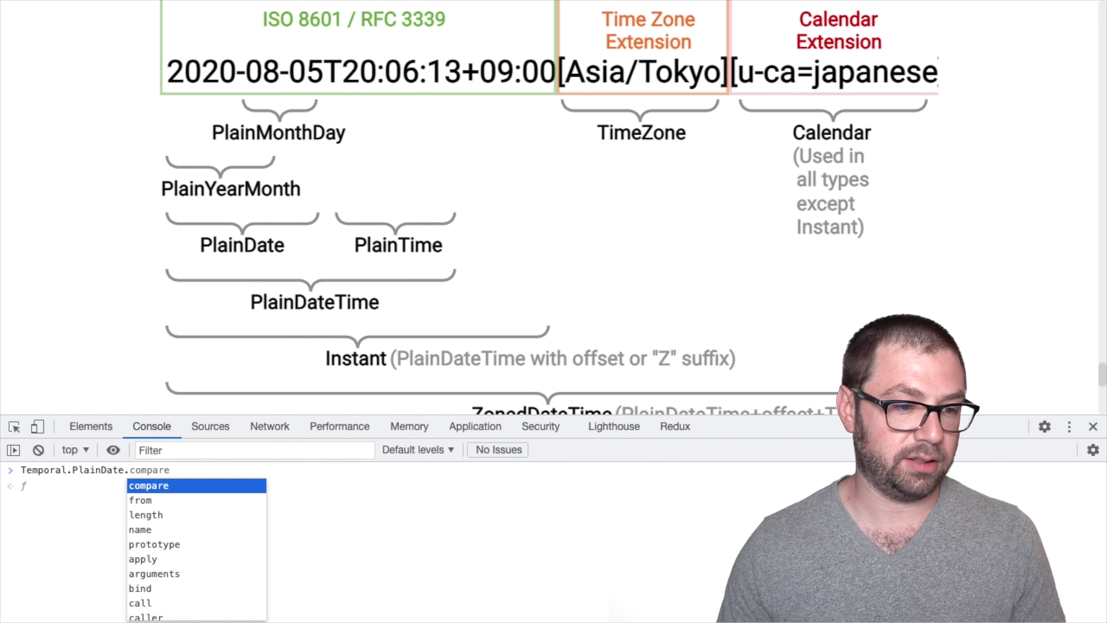
{"action": "key", "text": "BackSpace"}
{"action": "key", "text": "BackSpace"}
{"action": "key", "text": "BackSpace"}
{"action": "key", "text": "BackSpace"}
{"action": "key", "text": "BackSpace"}
{"action": "key", "text": "BackSpace"}
{"action": "key", "text": "BackSpace"}
{"action": "key", "text": "BackSpace"}
{"action": "key", "text": "BackSpace"}
{"action": "key", "text": "BackSpace"}
{"action": "key", "text": "BackSpace"}
{"action": "type", "text": ".n"}
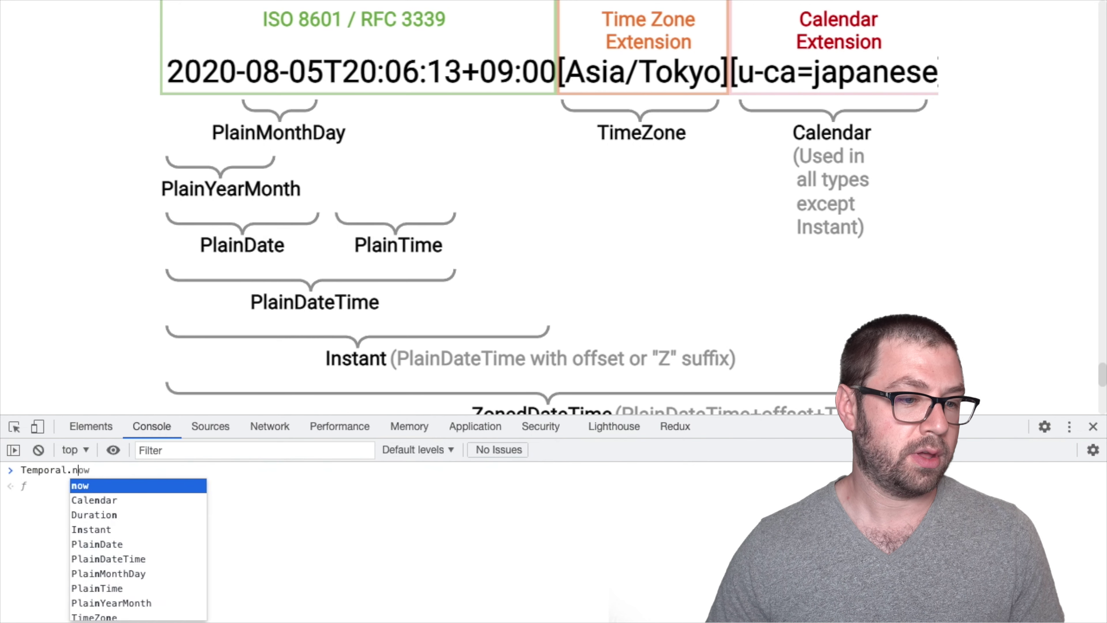
{"action": "type", "text": "ow.pl"}
{"action": "key", "text": "Down"}
{"action": "key", "text": "Tab"}
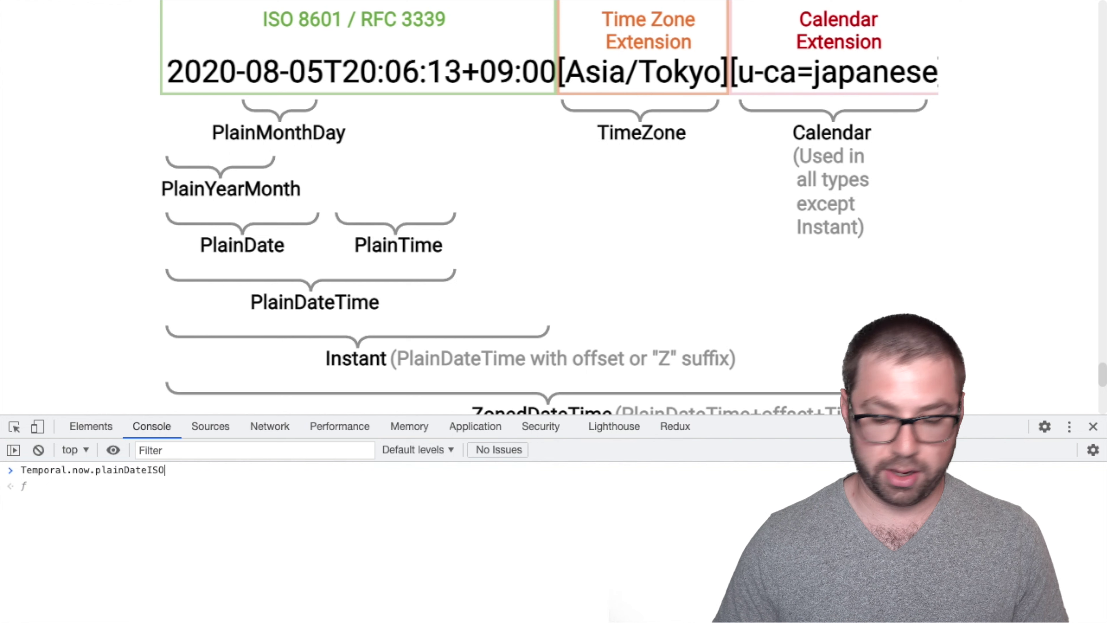
{"action": "type", "text": "()"}
{"action": "key", "text": "Return"}
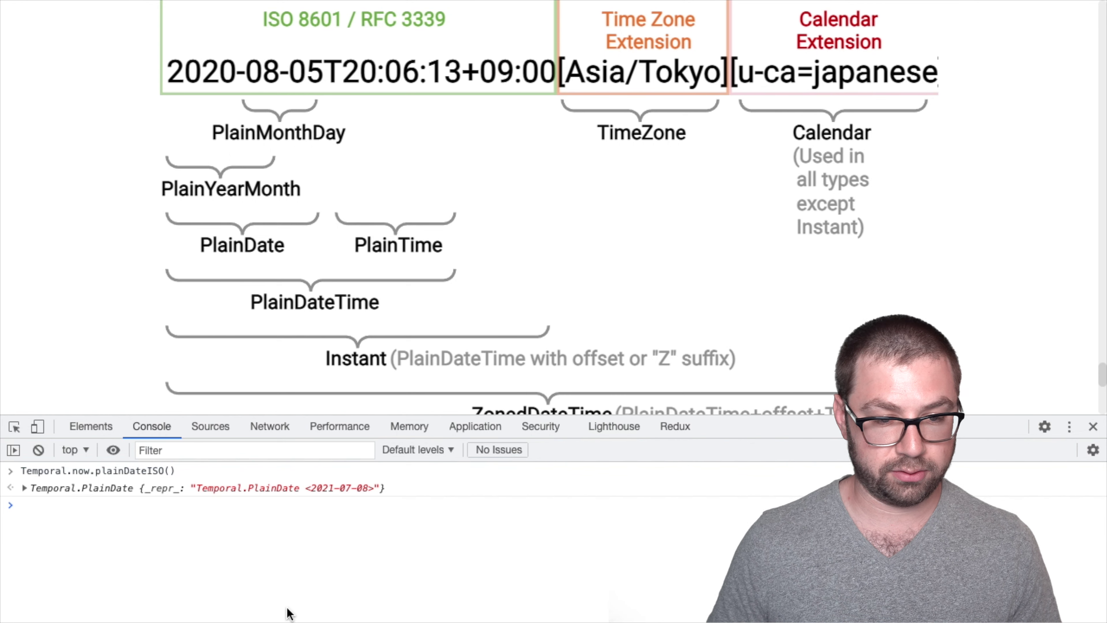
Rerun the same command with .toJSON() appended to get "2021-07-08".
{"action": "key", "text": "Up"}
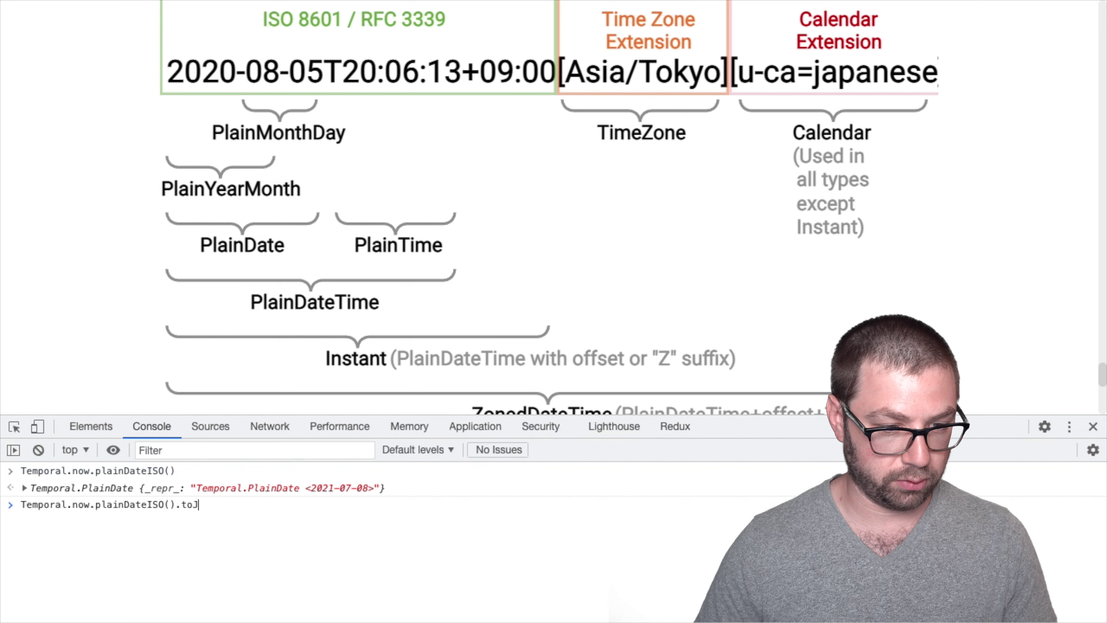
{"action": "type", "text": ".toJSON()"}
{"action": "key", "text": "Return"}
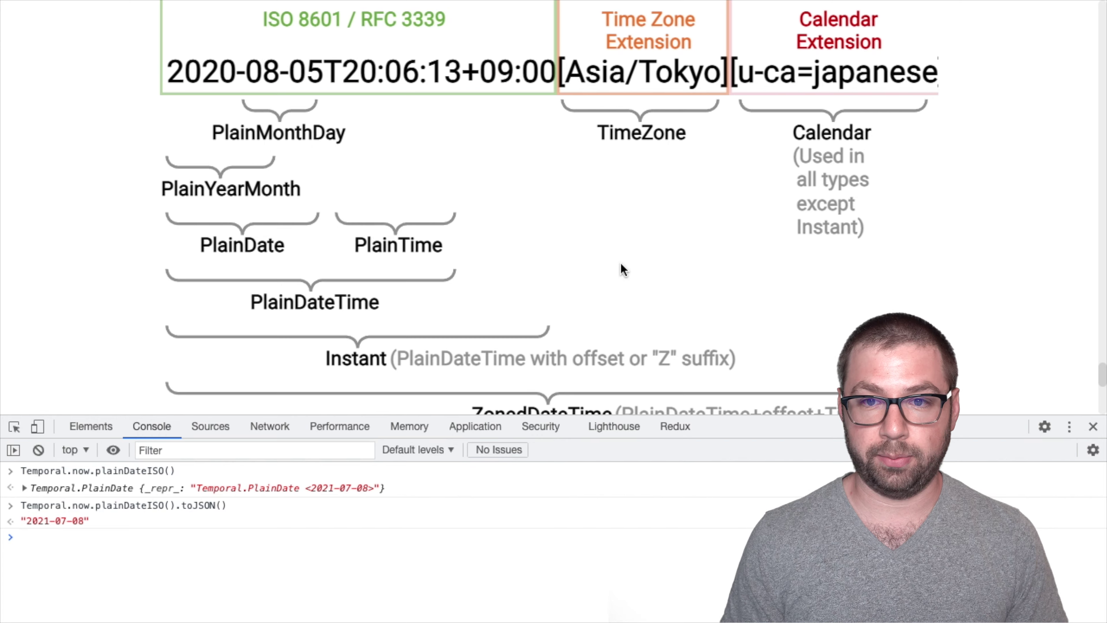
{"action": "scroll", "coordinate": [623, 267], "scroll_direction": "down", "scroll_amount": 2}
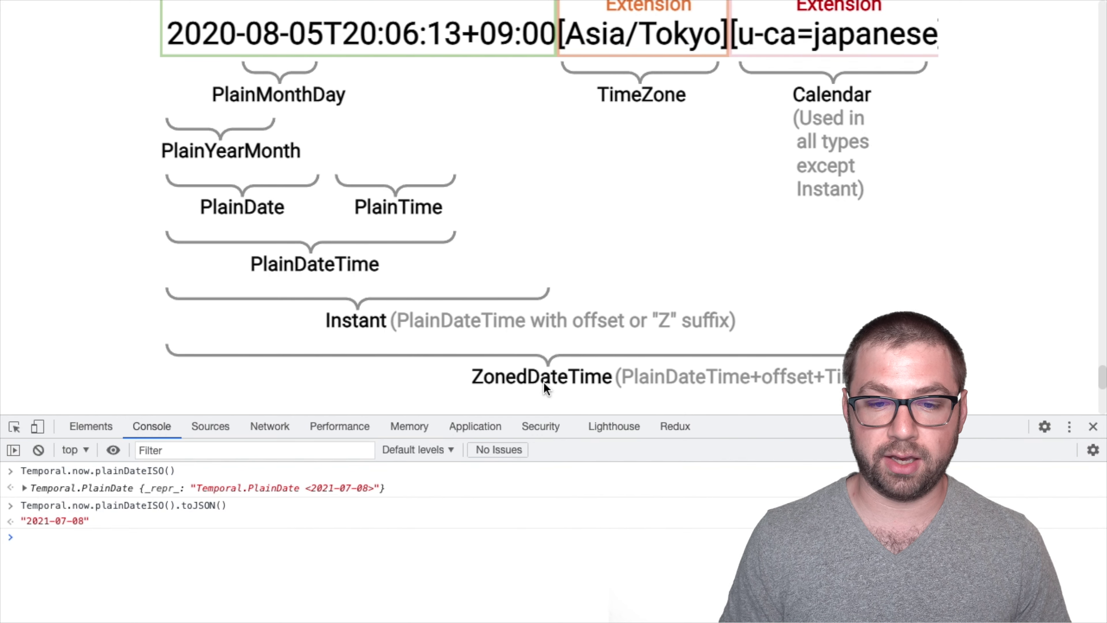
Hide the developer tools panel and scroll down the Temporal README.
{"action": "scroll", "coordinate": [506, 365], "scroll_direction": "up", "scroll_amount": 2}
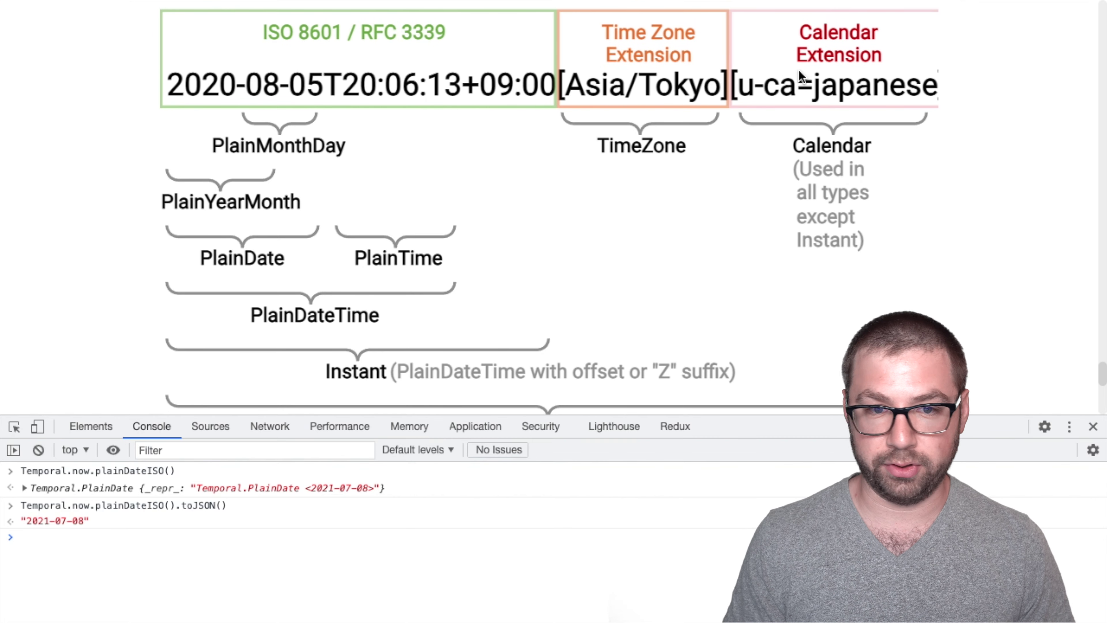
{"action": "key", "text": "super+alt+i"}
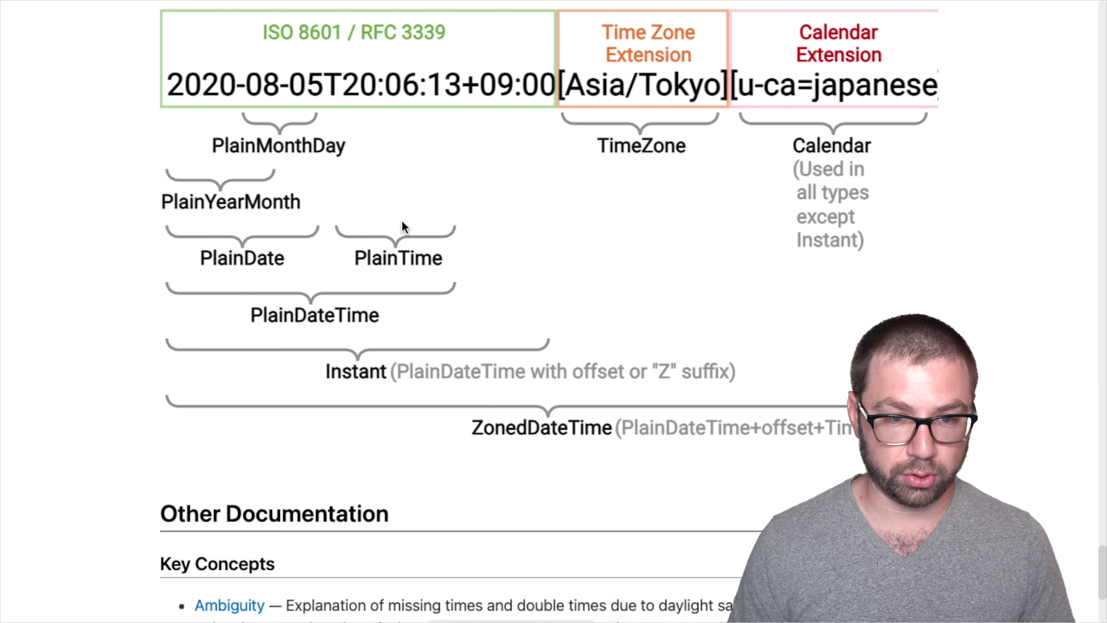
{"action": "scroll", "coordinate": [403, 222], "scroll_direction": "down", "scroll_amount": 15}
{"action": "scroll", "coordinate": [403, 221], "scroll_direction": "up", "scroll_amount": 5}
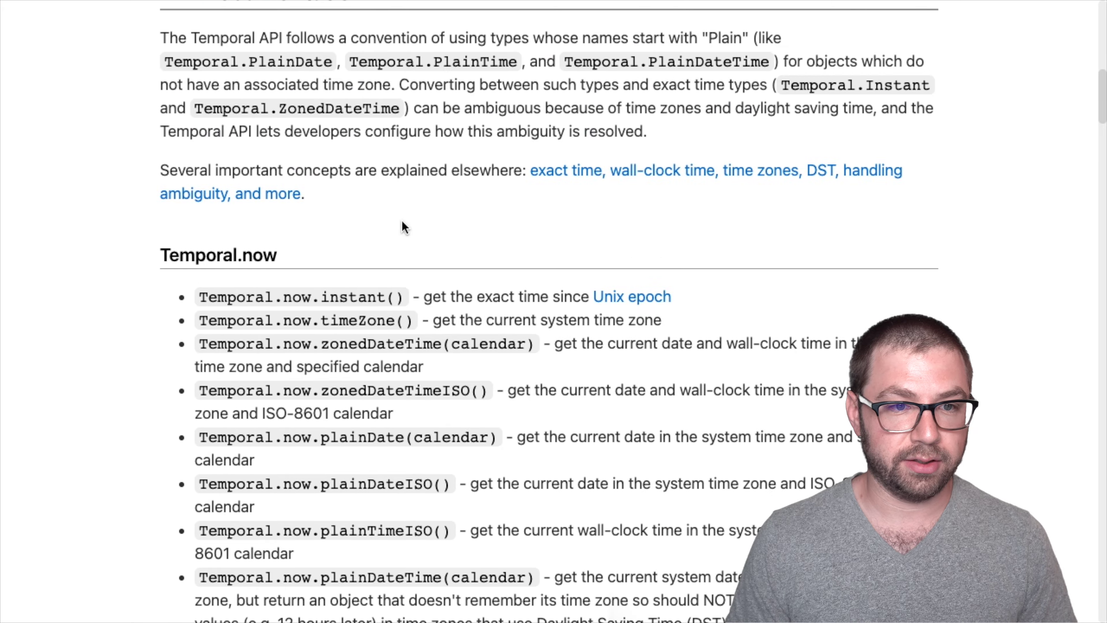
{"action": "scroll", "coordinate": [402, 221], "scroll_direction": "down", "scroll_amount": 13}
{"action": "scroll", "coordinate": [402, 220], "scroll_direction": "down", "scroll_amount": 5}
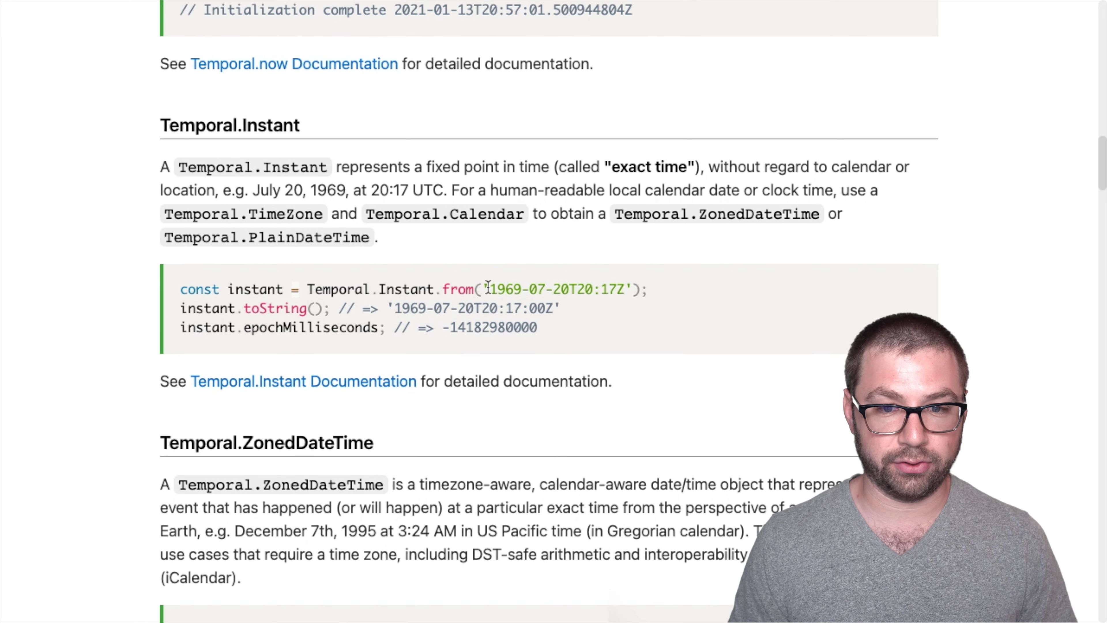
{"action": "left_click_drag", "start_coordinate": [489, 290], "coordinate": [633, 290]}
{"action": "scroll", "coordinate": [632, 289], "scroll_direction": "down", "scroll_amount": 9}
{"action": "scroll", "coordinate": [633, 288], "scroll_direction": "down", "scroll_amount": 4}
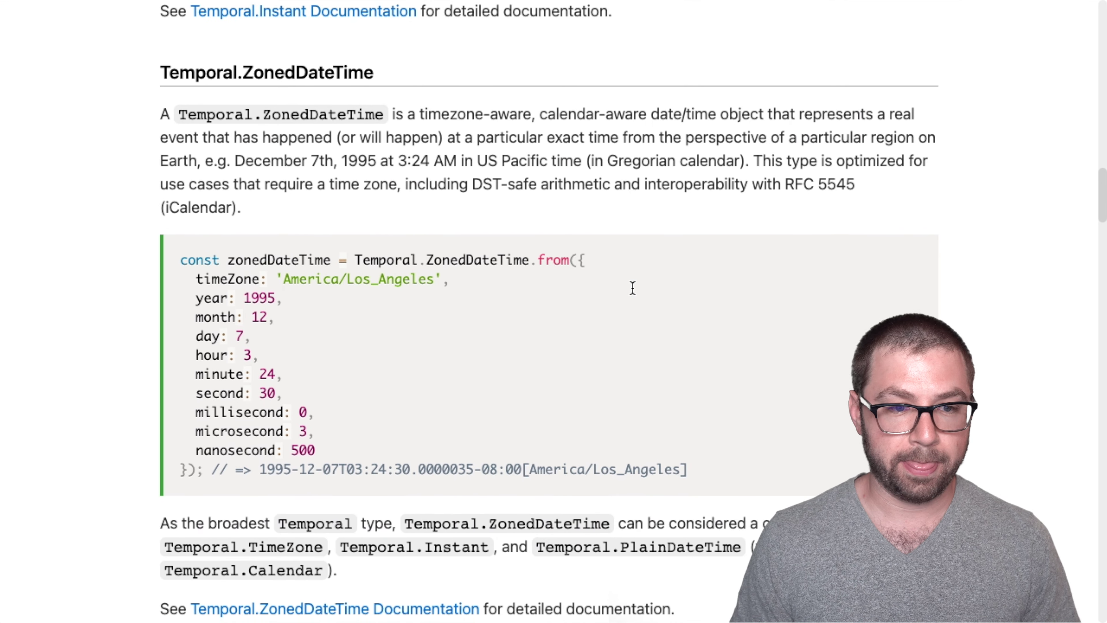
Highlight the timeZone-to-millisecond code lines and the PlainDate example's date.year line.
{"action": "left_click_drag", "start_coordinate": [201, 279], "coordinate": [302, 412]}
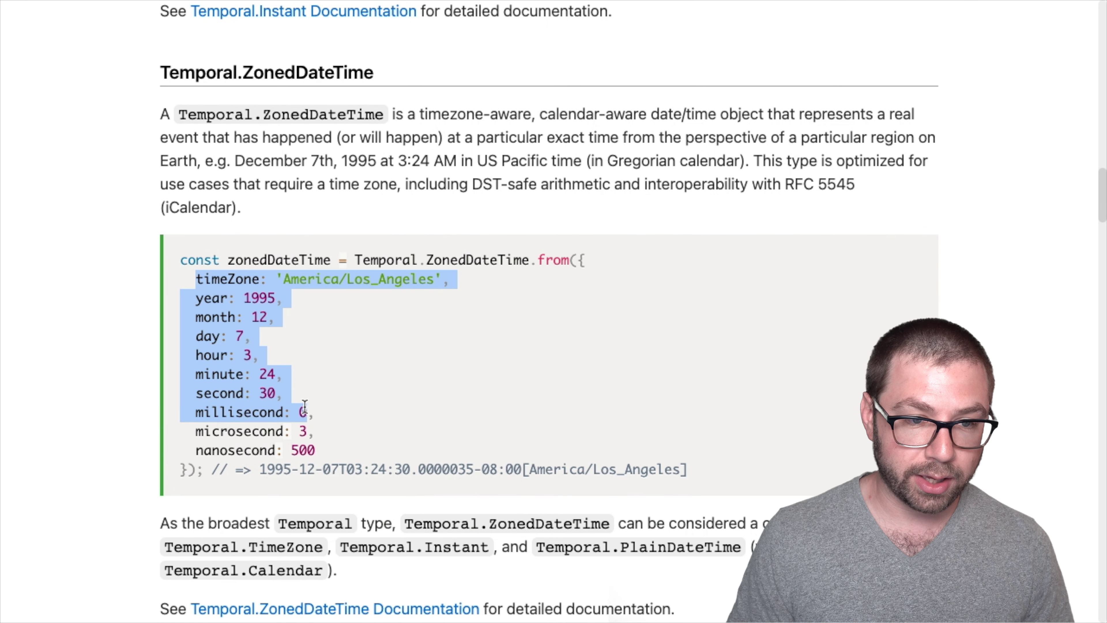
{"action": "left_click", "coordinate": [404, 376]}
{"action": "left_click_drag", "start_coordinate": [203, 298], "coordinate": [242, 374]}
{"action": "scroll", "coordinate": [244, 371], "scroll_direction": "down", "scroll_amount": 15}
{"action": "scroll", "coordinate": [246, 364], "scroll_direction": "down", "scroll_amount": 5}
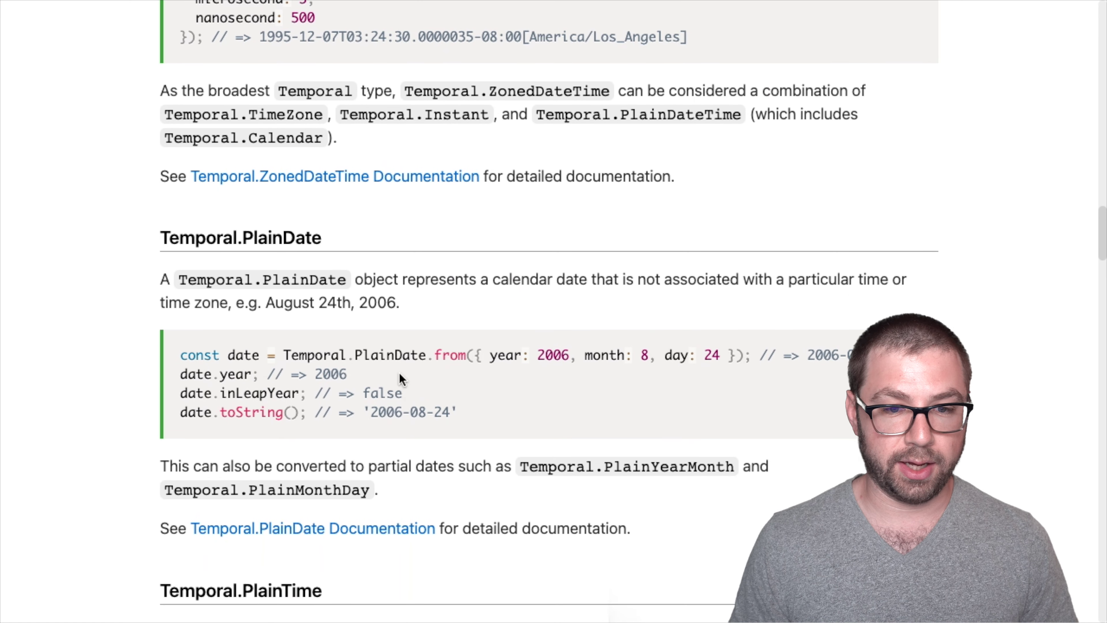
{"action": "left_click", "coordinate": [501, 351]}
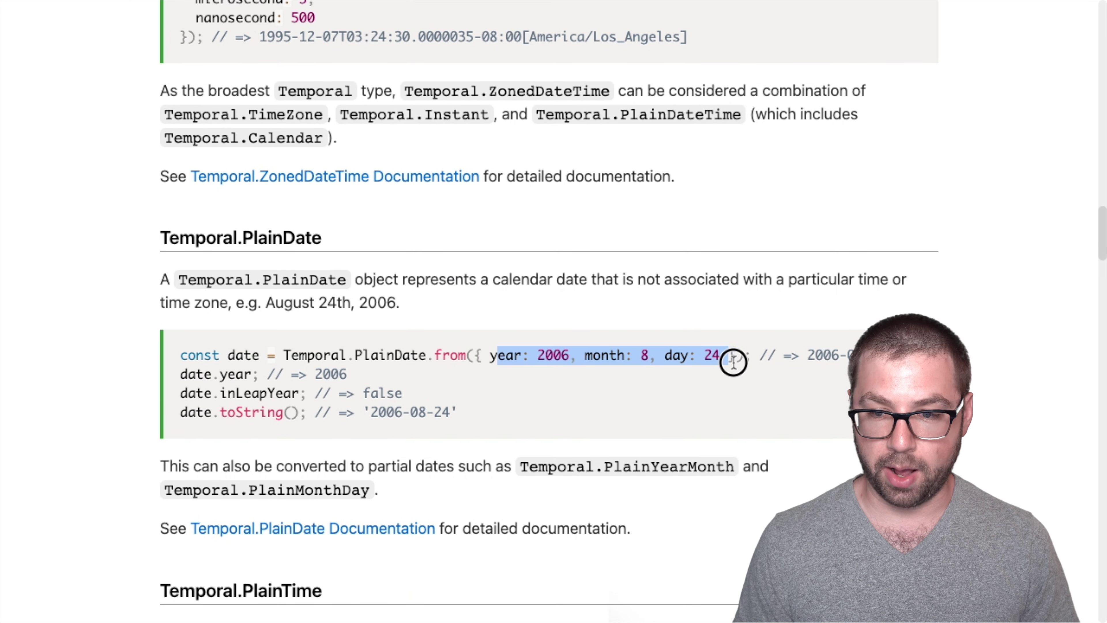
{"action": "left_click_drag", "start_coordinate": [229, 372], "coordinate": [242, 395]}
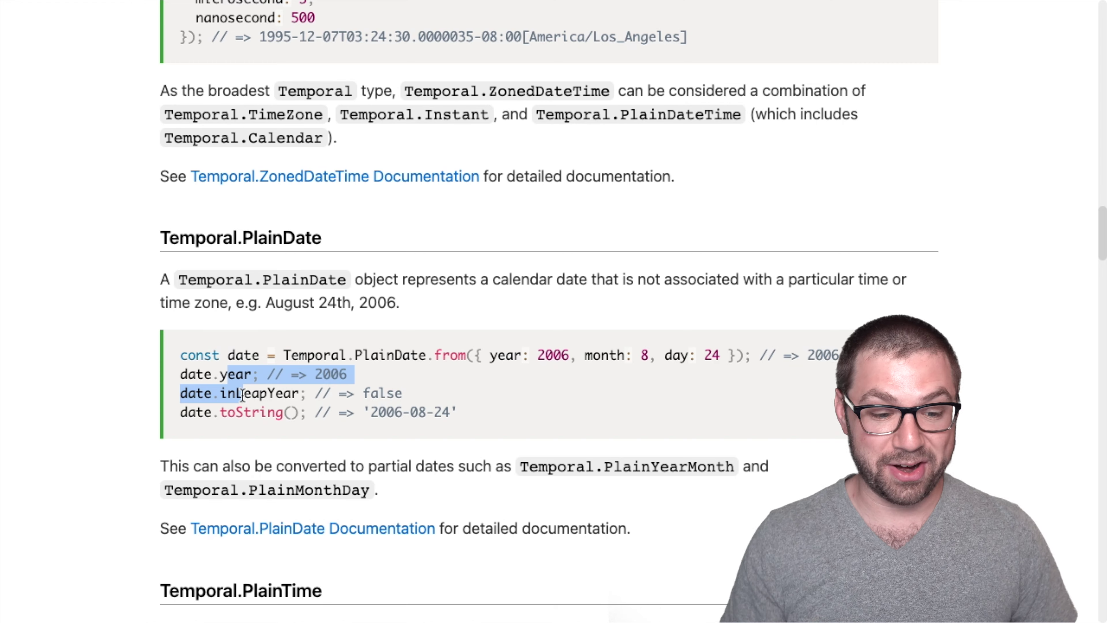
{"action": "scroll", "coordinate": [242, 394], "scroll_direction": "down", "scroll_amount": 15}
{"action": "scroll", "coordinate": [243, 394], "scroll_direction": "down", "scroll_amount": 11}
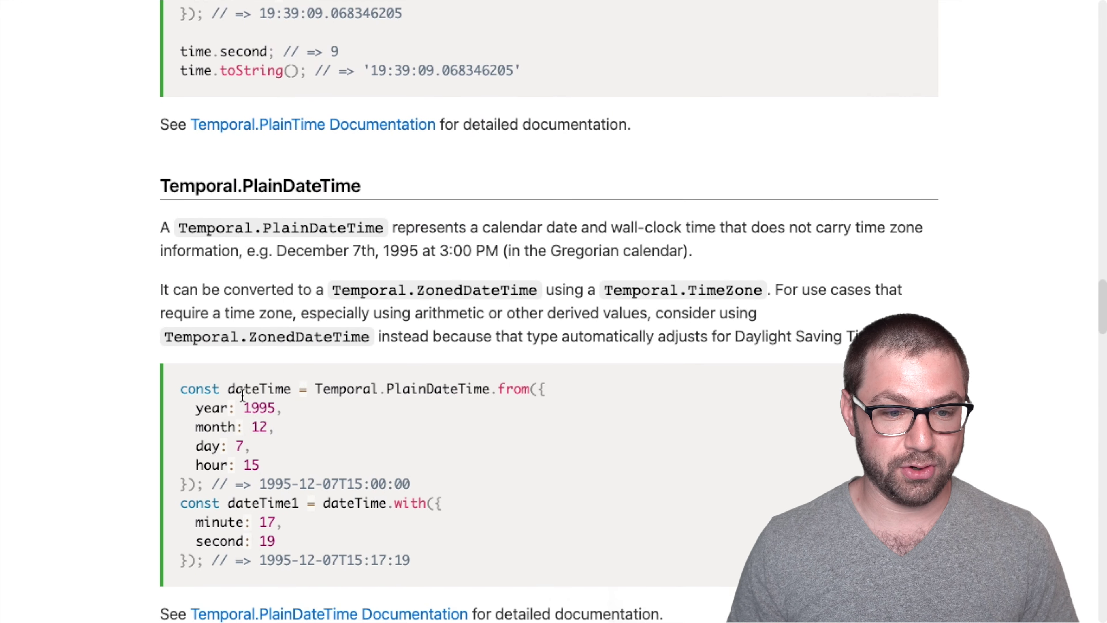
{"action": "scroll", "coordinate": [243, 395], "scroll_direction": "down", "scroll_amount": 2}
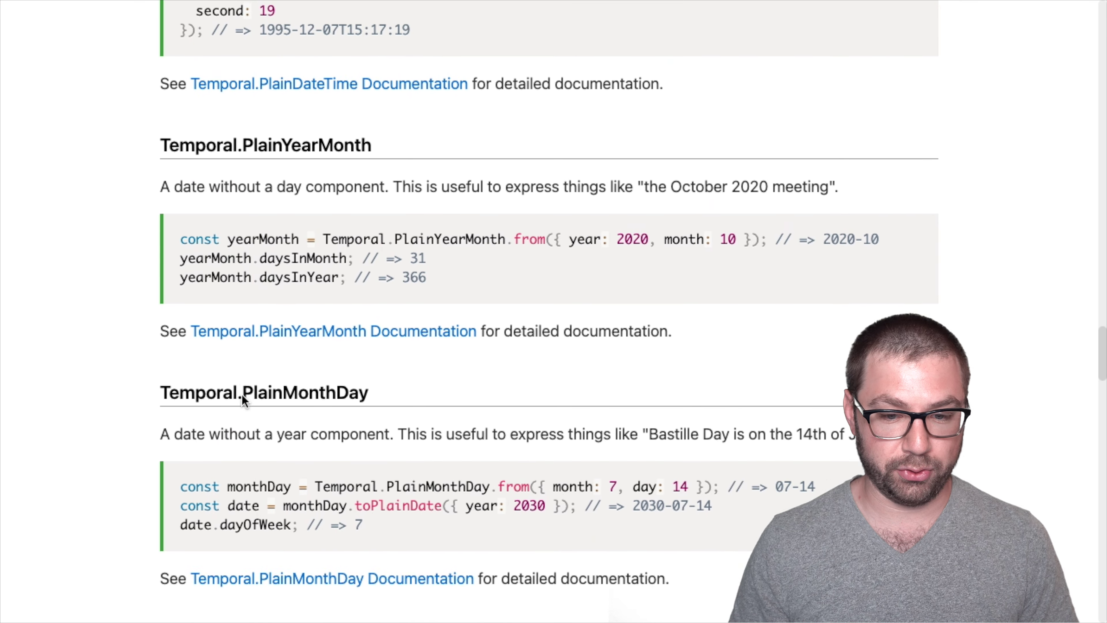
Search the README for 'add' and scroll down to the Temporal.Instant section.
{"action": "key", "text": "ctrl+f"}
{"action": "type", "text": ".ad"}
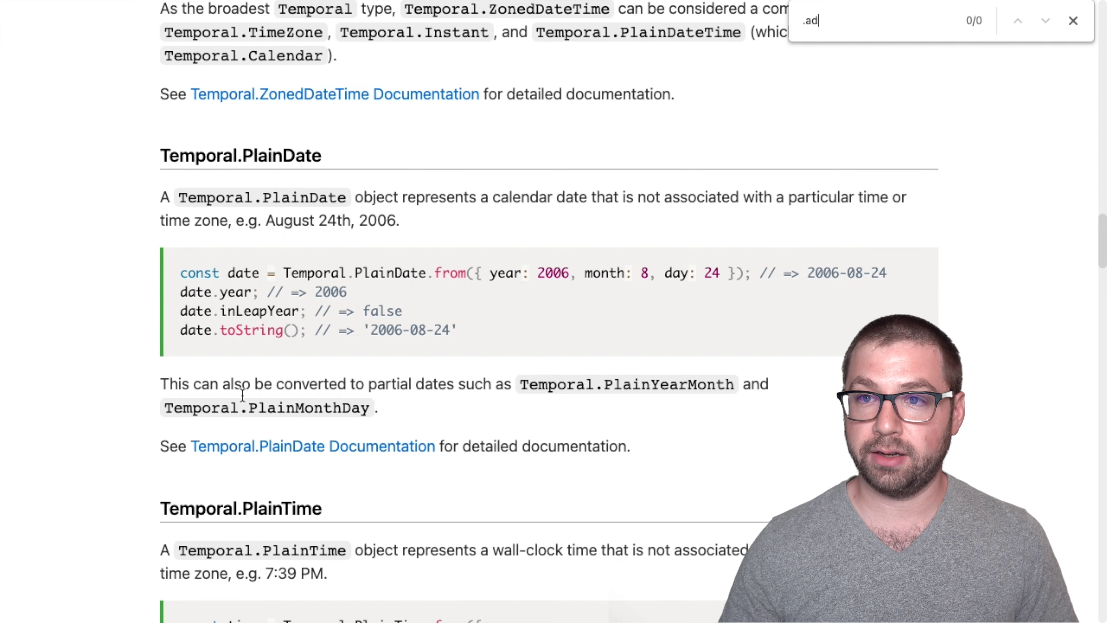
{"action": "key", "text": "BackSpace"}
{"action": "key", "text": "BackSpace"}
{"action": "key", "text": "BackSpace"}
{"action": "type", "text": "ad"}
{"action": "scroll", "coordinate": [243, 395], "scroll_direction": "down", "scroll_amount": 20}
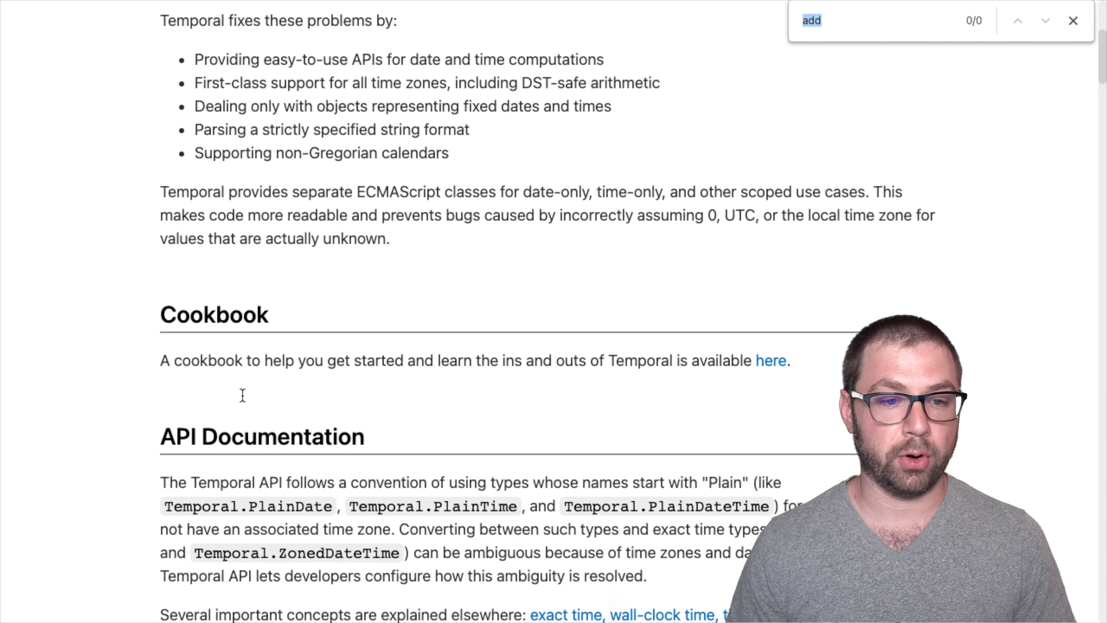
{"action": "scroll", "coordinate": [242, 395], "scroll_direction": "down", "scroll_amount": 7}
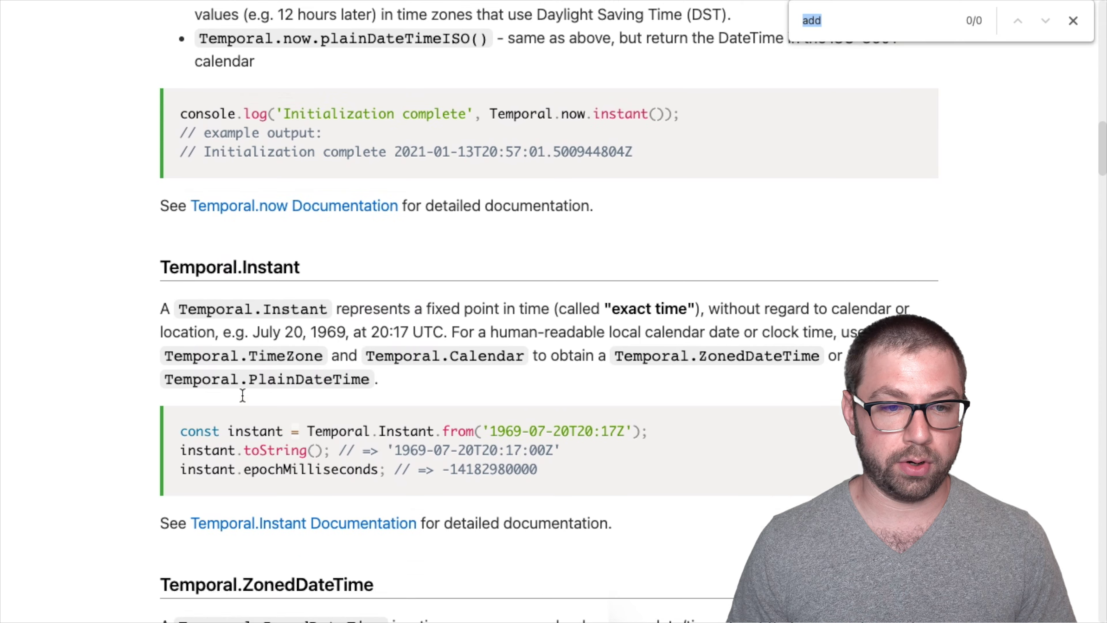
{"action": "key", "text": "Escape"}
Open the Temporal.Instant documentation page and scroll down through it.
{"action": "left_click", "coordinate": [292, 390]}
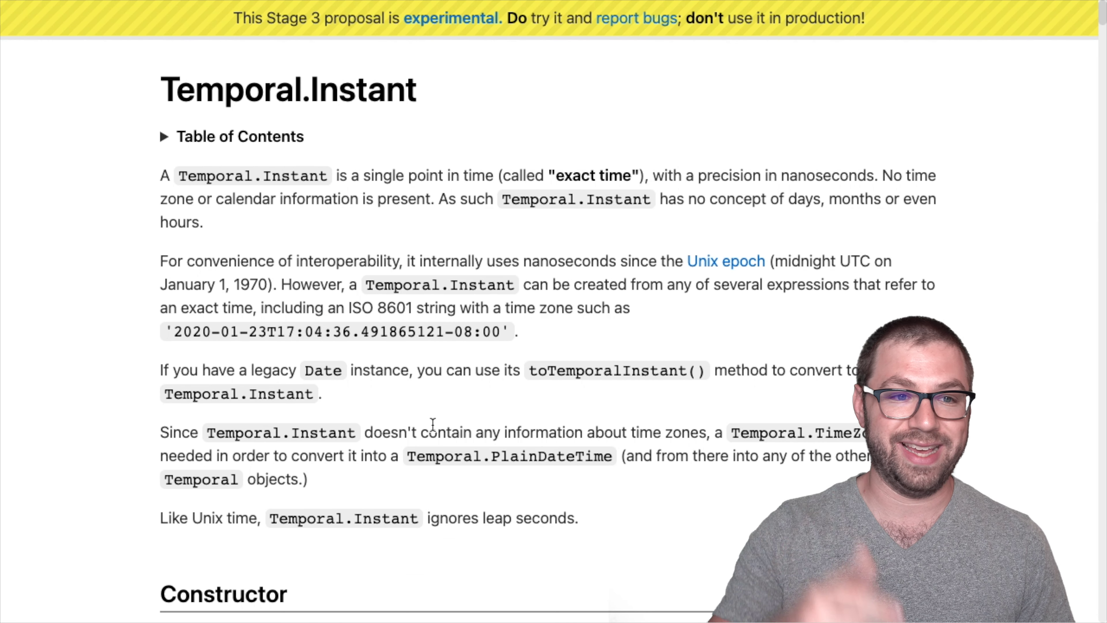
{"action": "scroll", "coordinate": [402, 166], "scroll_direction": "down", "scroll_amount": 13}
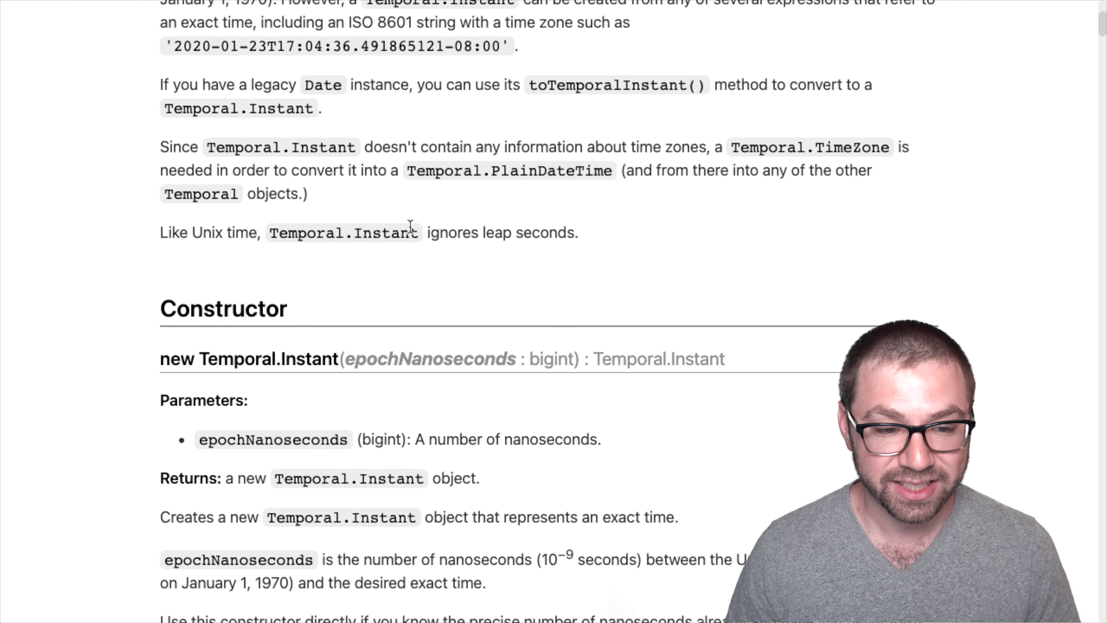
{"action": "scroll", "coordinate": [410, 226], "scroll_direction": "down", "scroll_amount": 13}
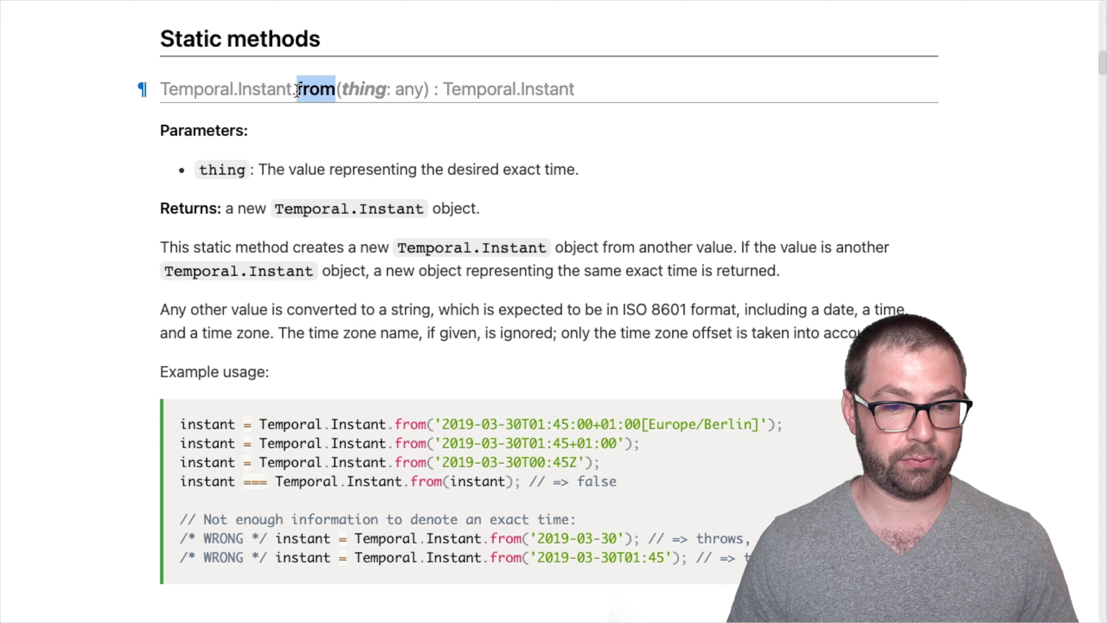
{"action": "left_click_drag", "start_coordinate": [503, 424], "coordinate": [533, 463]}
{"action": "scroll", "coordinate": [529, 456], "scroll_direction": "down", "scroll_amount": 14}
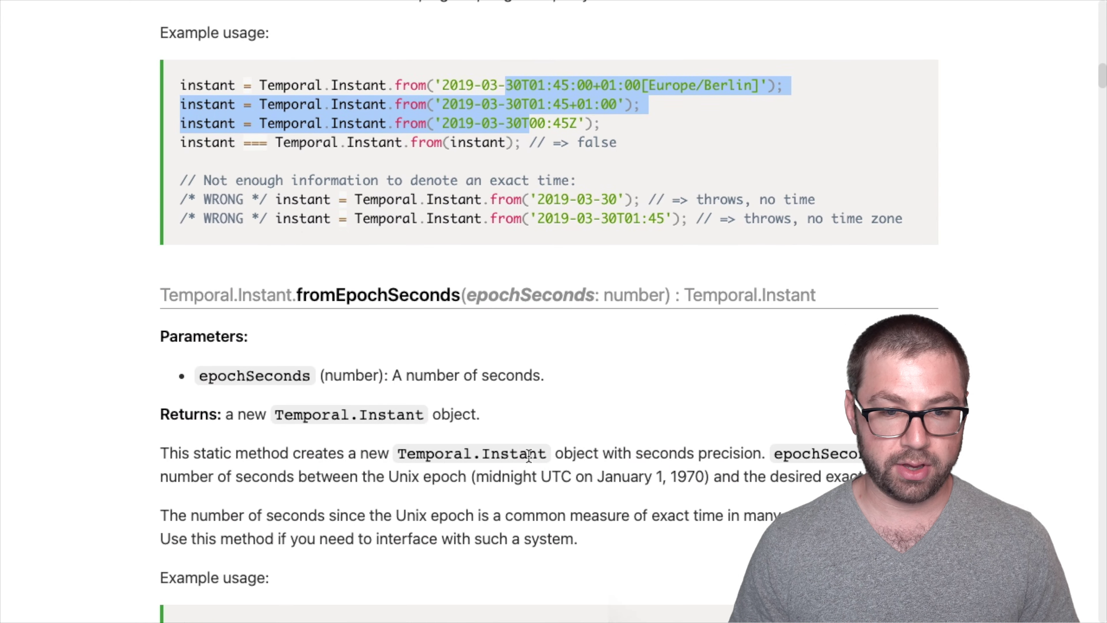
{"action": "scroll", "coordinate": [528, 455], "scroll_direction": "down", "scroll_amount": 20}
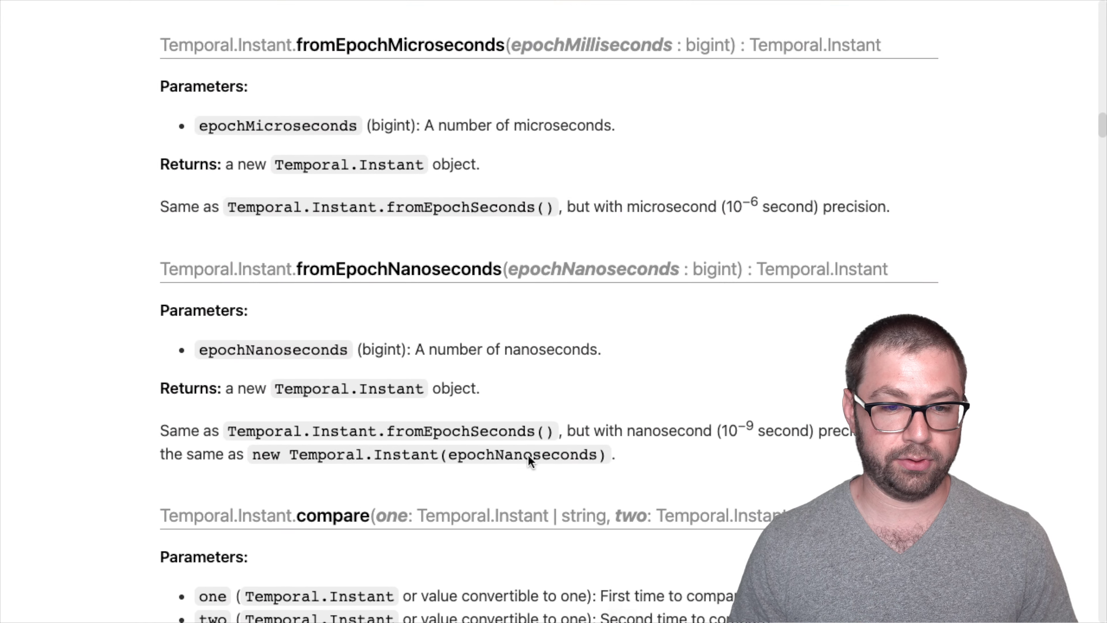
{"action": "scroll", "coordinate": [528, 461], "scroll_direction": "down", "scroll_amount": 1}
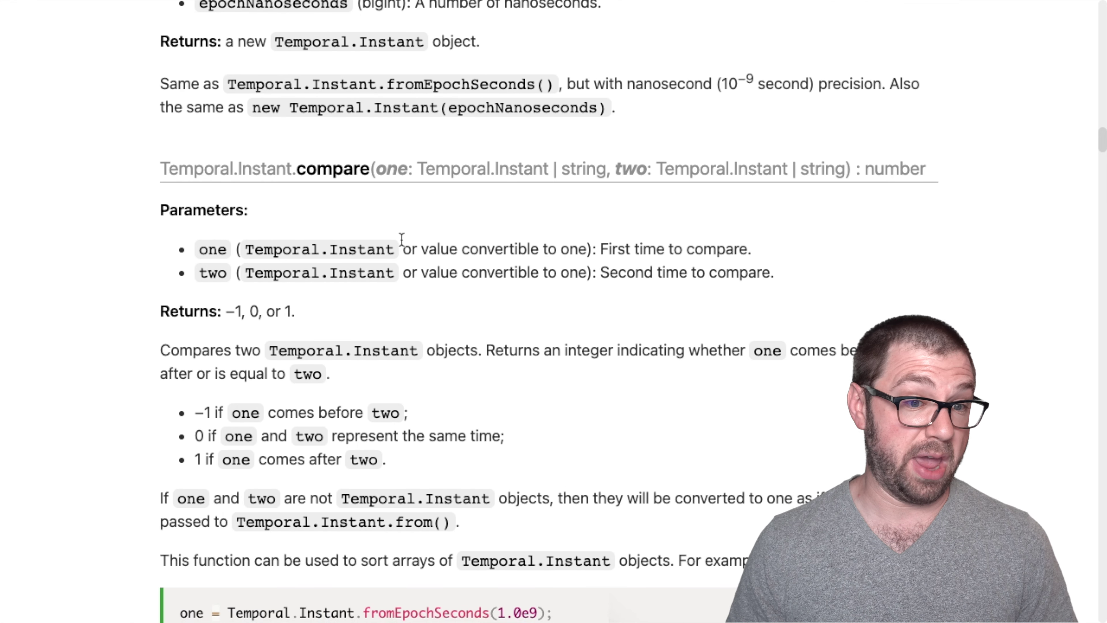
{"action": "scroll", "coordinate": [700, 254], "scroll_direction": "down", "scroll_amount": 19}
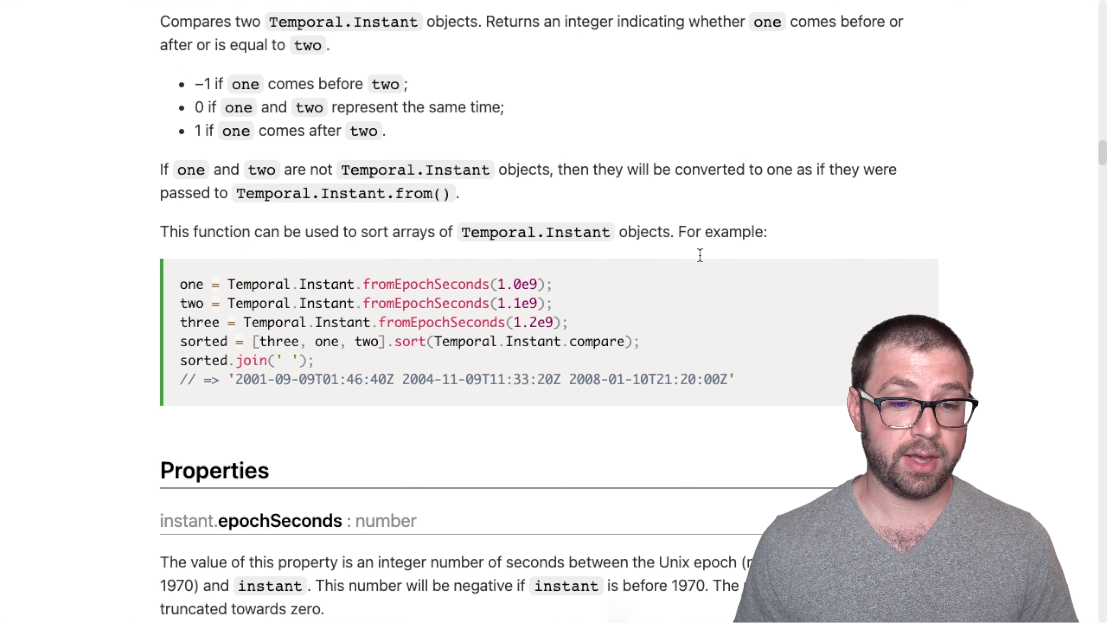
{"action": "scroll", "coordinate": [700, 254], "scroll_direction": "down", "scroll_amount": 17}
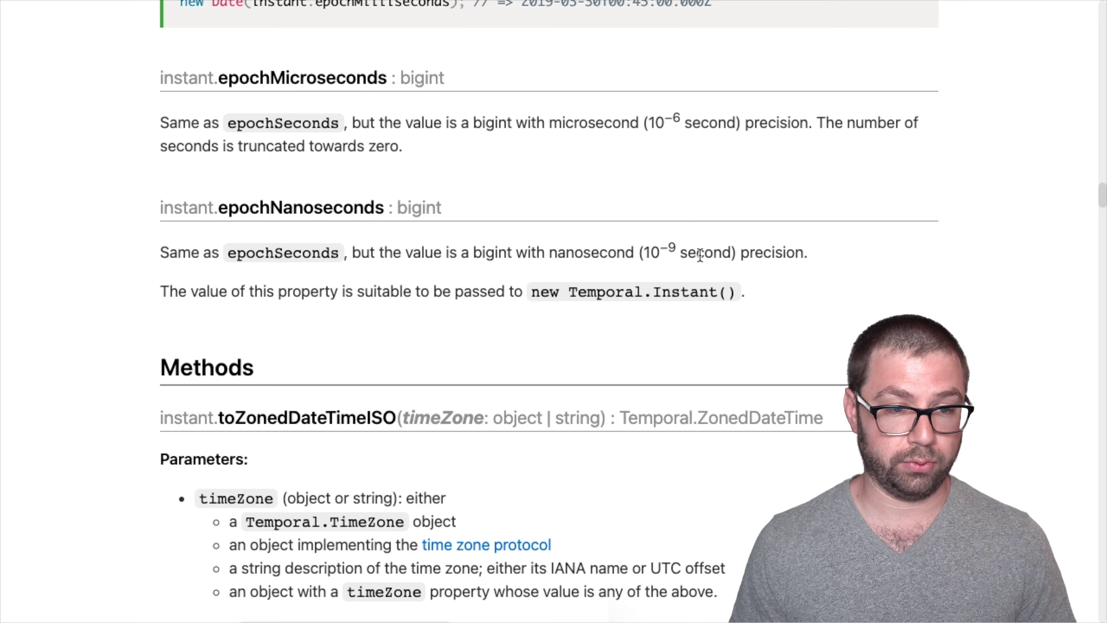
{"action": "scroll", "coordinate": [700, 254], "scroll_direction": "down", "scroll_amount": 19}
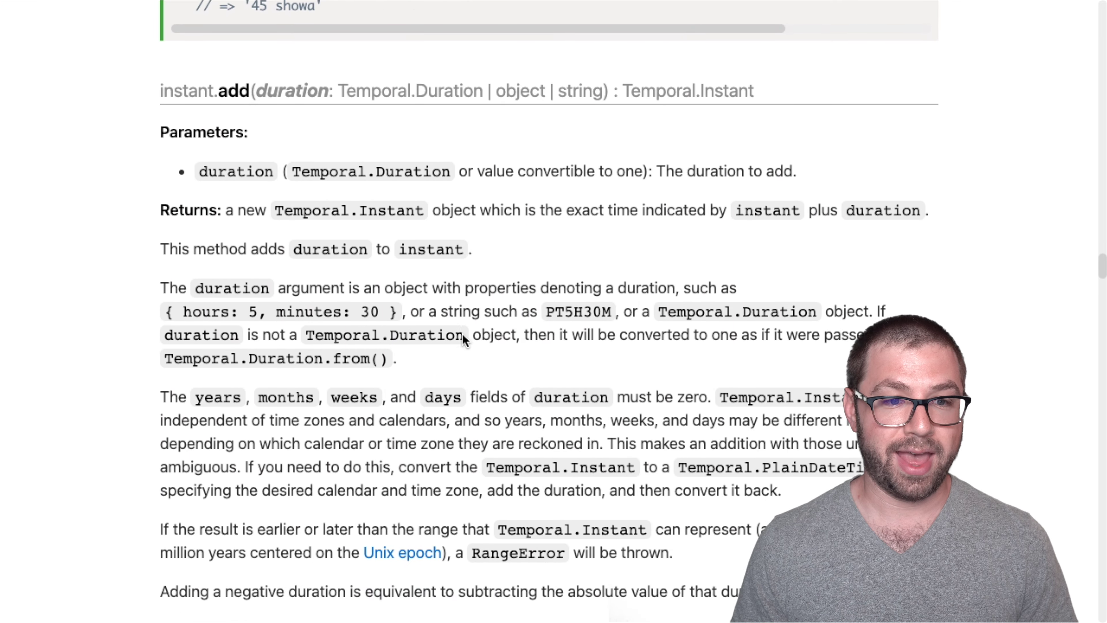
{"action": "scroll", "coordinate": [320, 264], "scroll_direction": "down", "scroll_amount": 10}
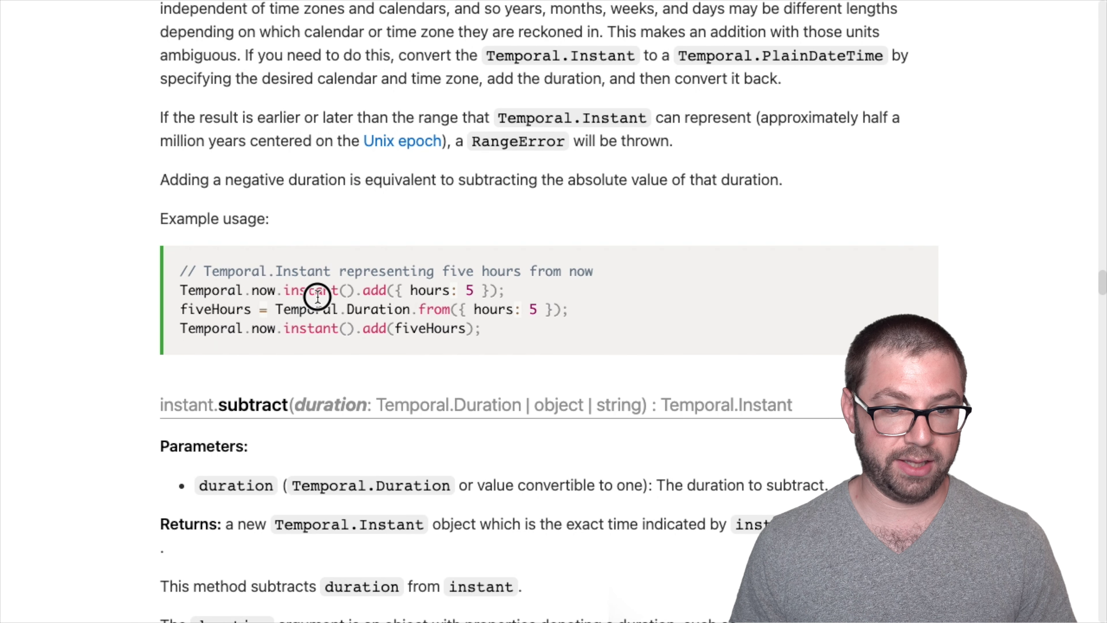
Highlight the add example's { hours: 5 } and subtract's hours: 1 arguments, then clear the selection.
{"action": "double_click", "coordinate": [318, 297]}
{"action": "left_click_drag", "start_coordinate": [395, 293], "coordinate": [483, 298]}
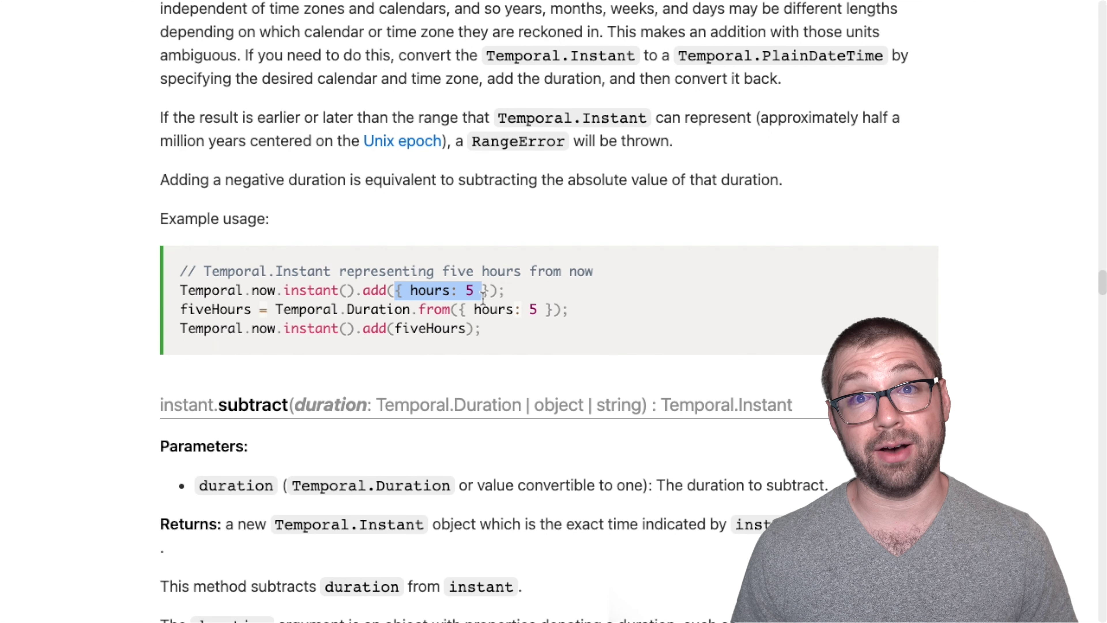
{"action": "scroll", "coordinate": [483, 298], "scroll_direction": "down", "scroll_amount": 2}
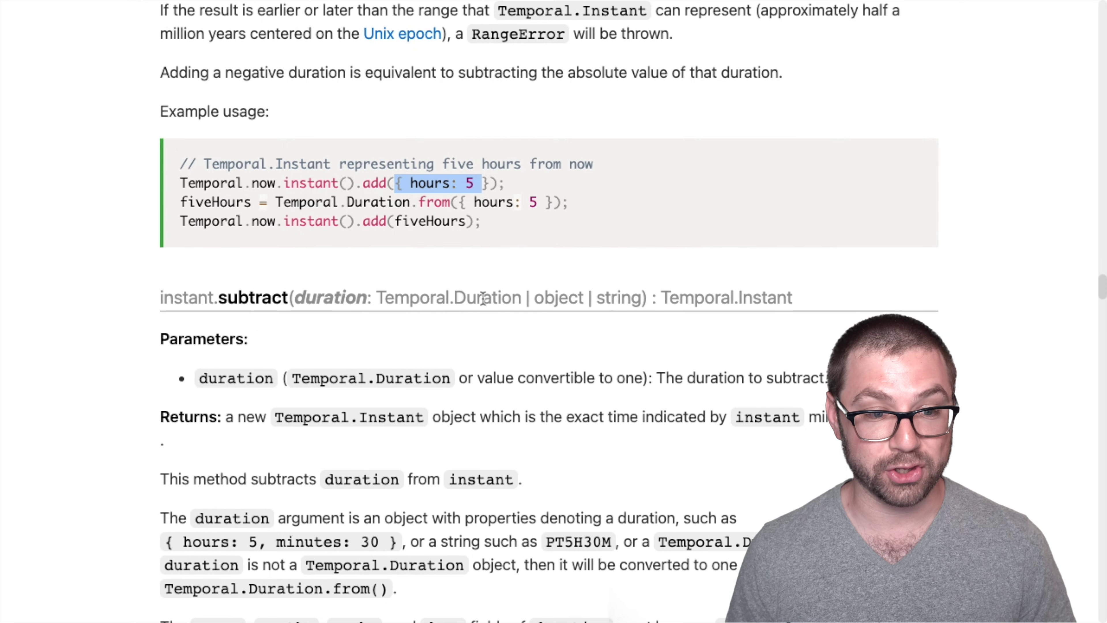
{"action": "double_click", "coordinate": [246, 297]}
{"action": "scroll", "coordinate": [249, 298], "scroll_direction": "down", "scroll_amount": 7}
{"action": "scroll", "coordinate": [249, 298], "scroll_direction": "down", "scroll_amount": 4}
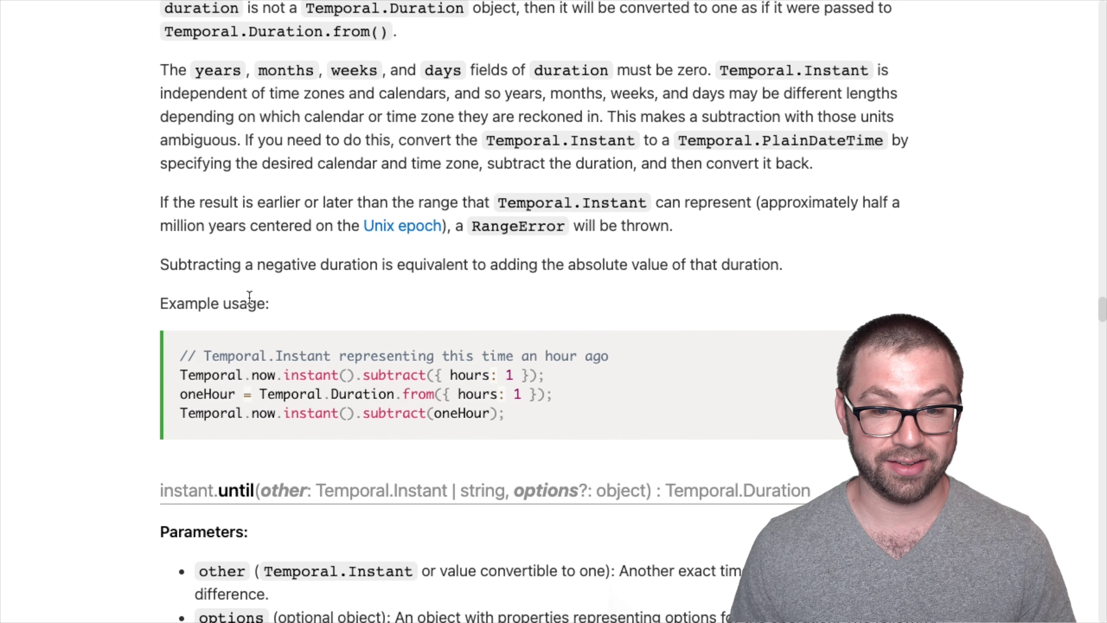
{"action": "left_click_drag", "start_coordinate": [453, 378], "coordinate": [543, 374]}
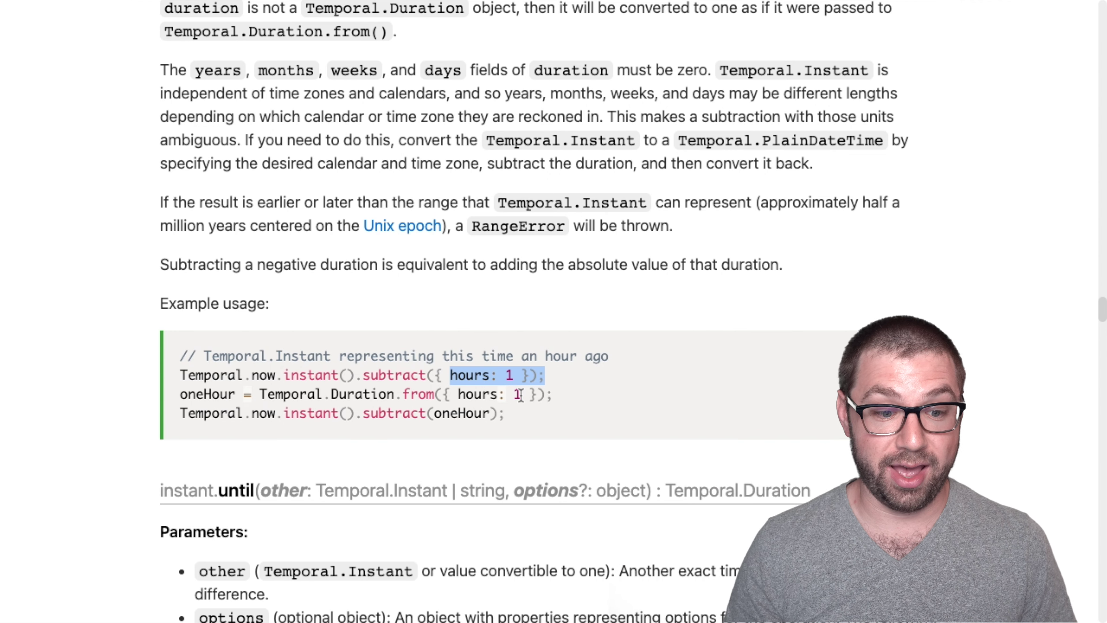
{"action": "scroll", "coordinate": [520, 395], "scroll_direction": "down", "scroll_amount": 7}
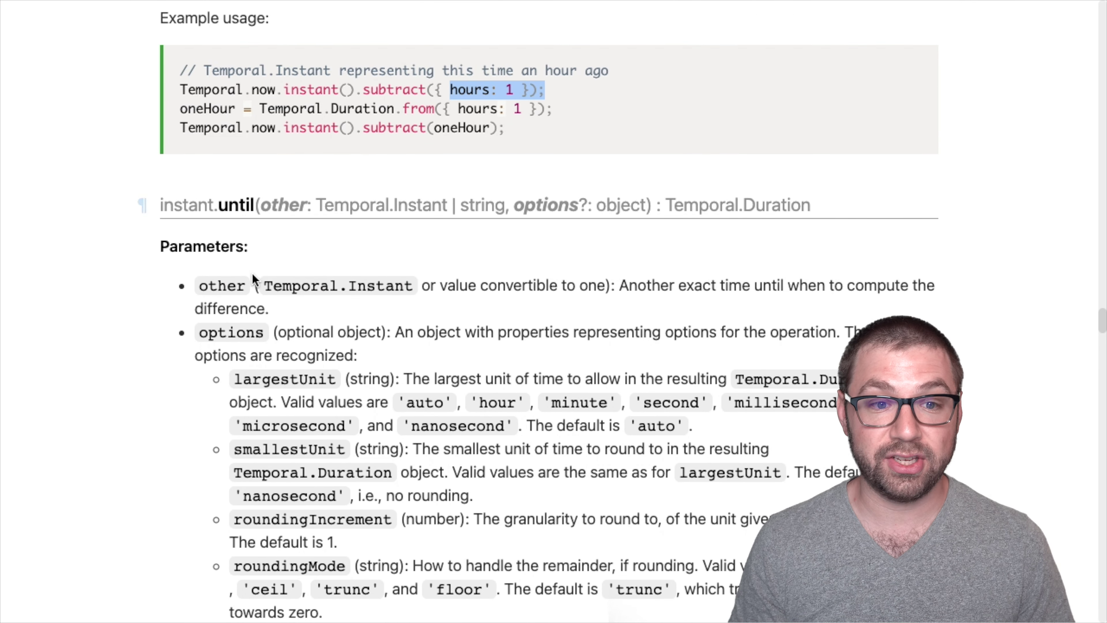
{"action": "left_click", "coordinate": [214, 223]}
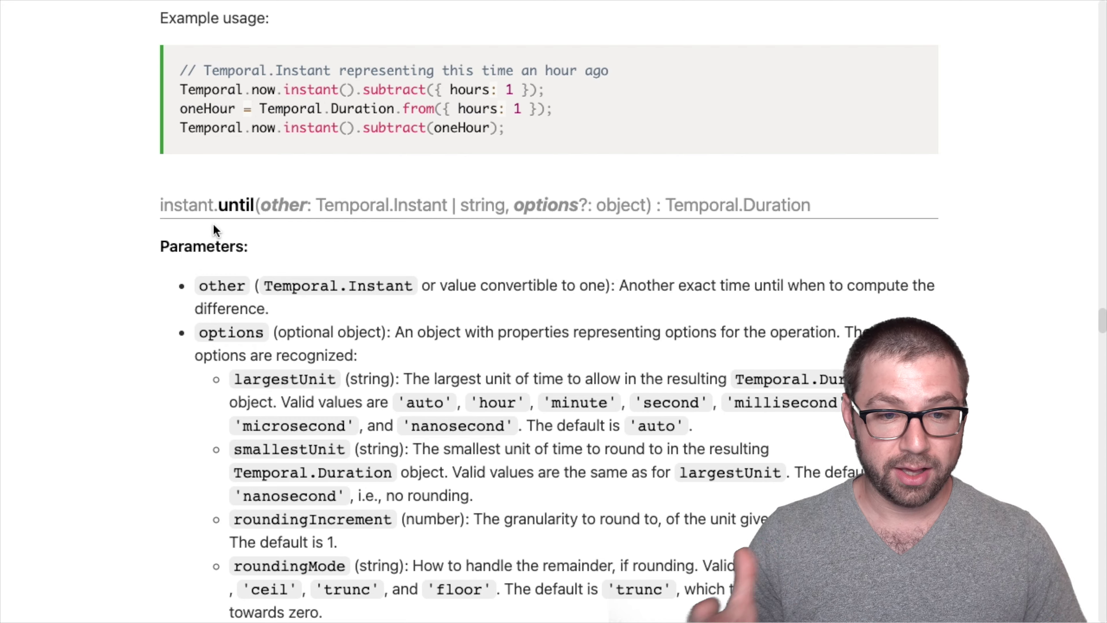
{"action": "scroll", "coordinate": [214, 226], "scroll_direction": "down", "scroll_amount": 9}
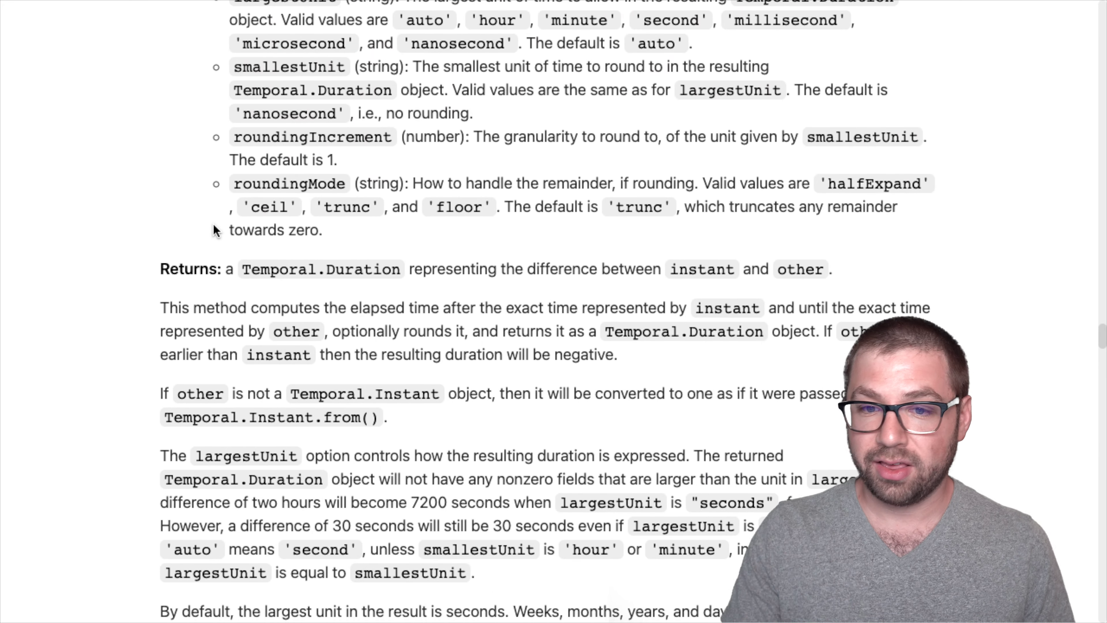
{"action": "scroll", "coordinate": [213, 227], "scroll_direction": "up", "scroll_amount": 20}
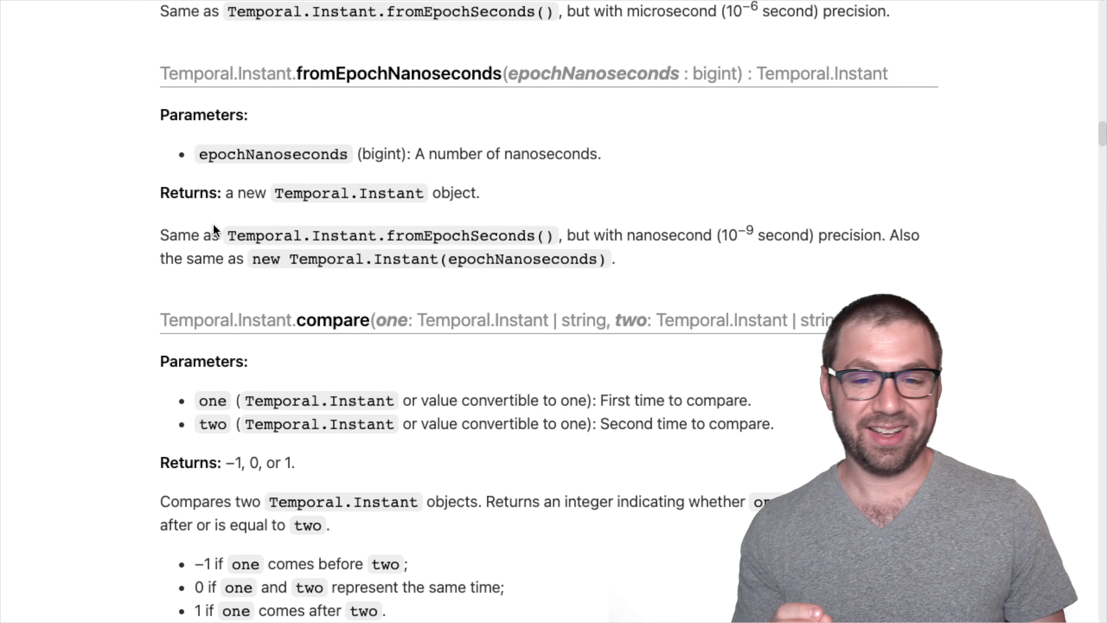
{"action": "key", "text": "super+t"}
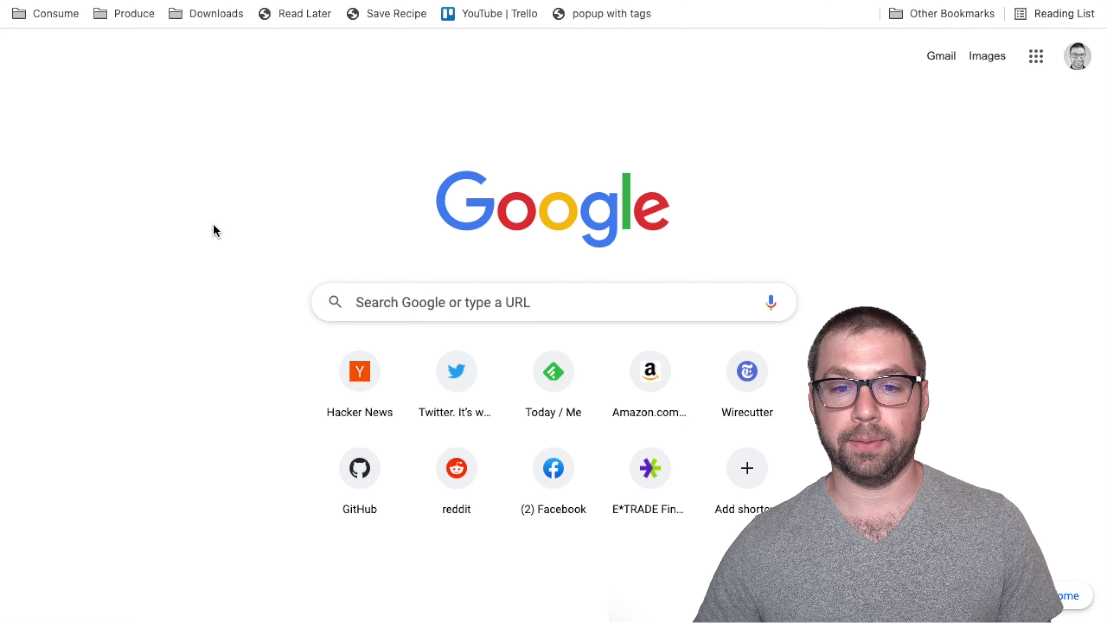
In a new tab, search Google for 'momentjs' and open the Moment.js home page.
{"action": "key", "text": "super+w"}
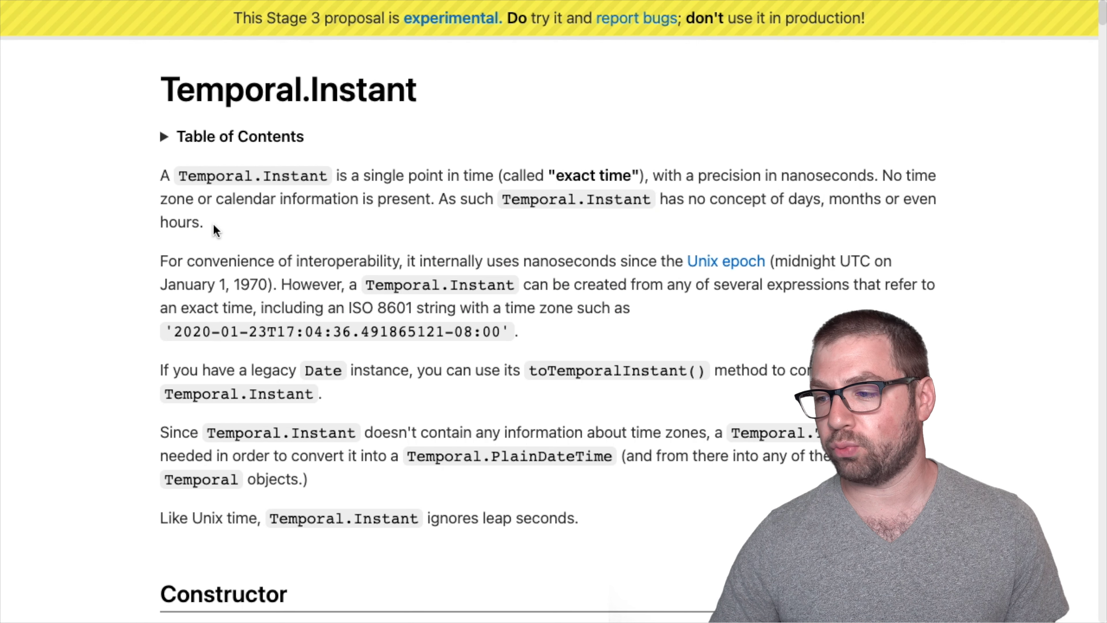
{"action": "key", "text": "super+t"}
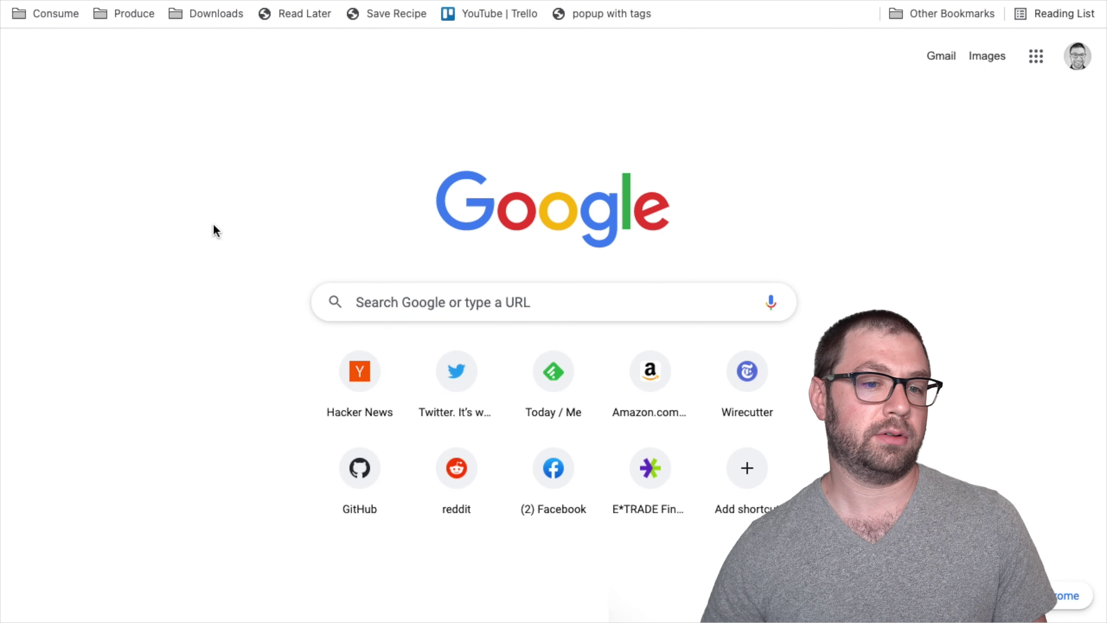
{"action": "left_click", "coordinate": [423, 312]}
{"action": "type", "text": "momentjs"}
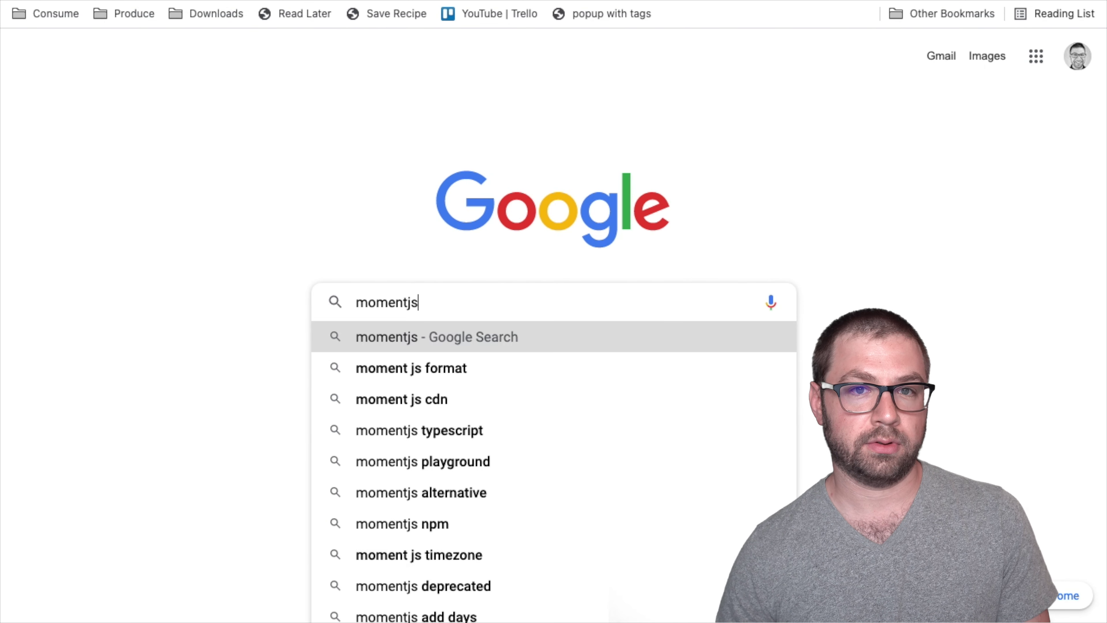
{"action": "key", "text": "Return"}
{"action": "left_click", "coordinate": [231, 191]}
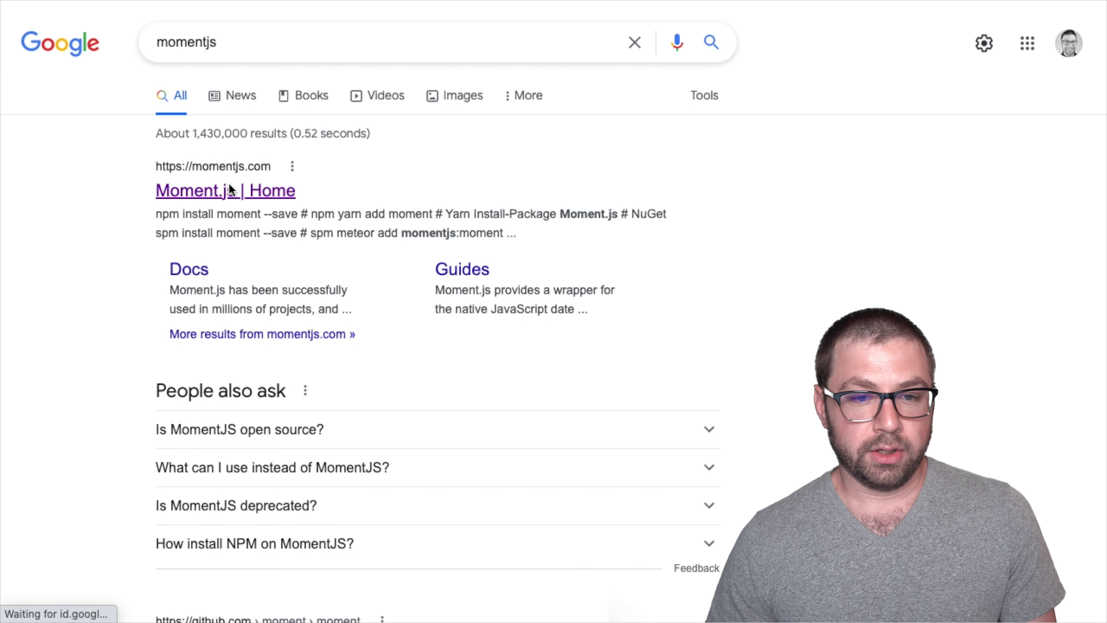
Highlight the Moment.js Relative Time examples and their outputs, then clear the selection.
{"action": "scroll", "coordinate": [355, 314], "scroll_direction": "down", "scroll_amount": 8}
{"action": "scroll", "coordinate": [355, 313], "scroll_direction": "down", "scroll_amount": 5}
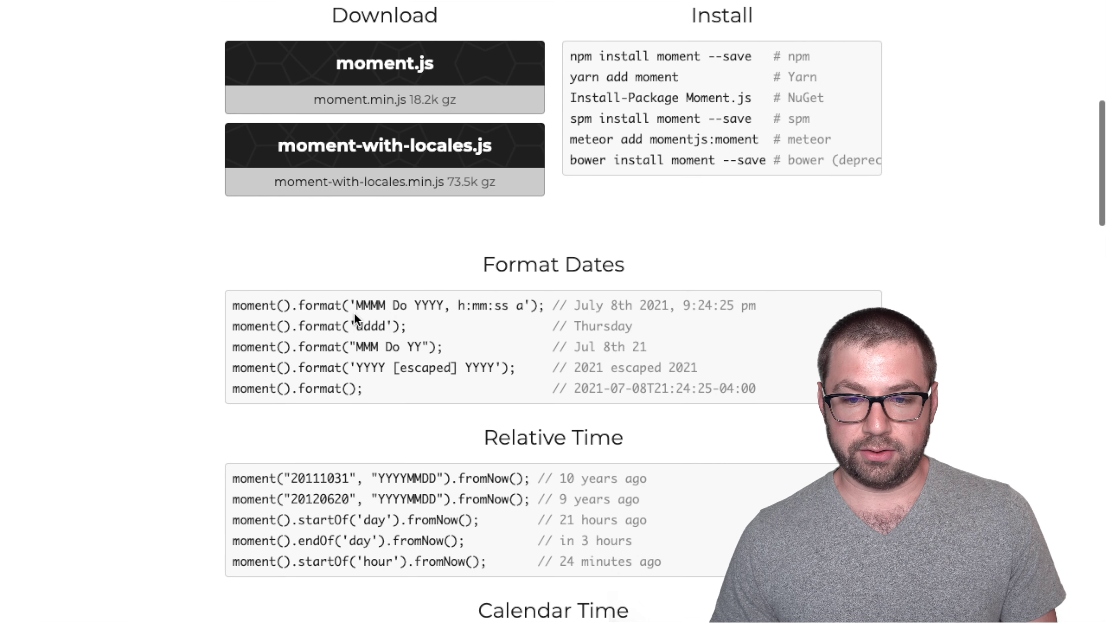
{"action": "double_click", "coordinate": [528, 159]}
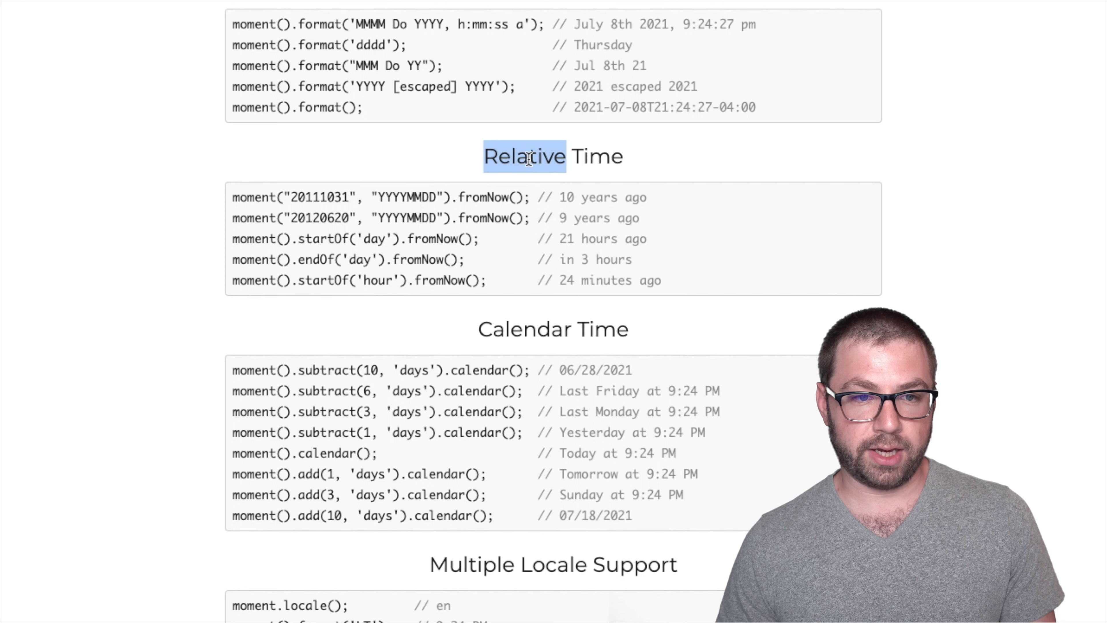
{"action": "left_click_drag", "start_coordinate": [580, 201], "coordinate": [623, 277]}
{"action": "left_click", "coordinate": [622, 278]}
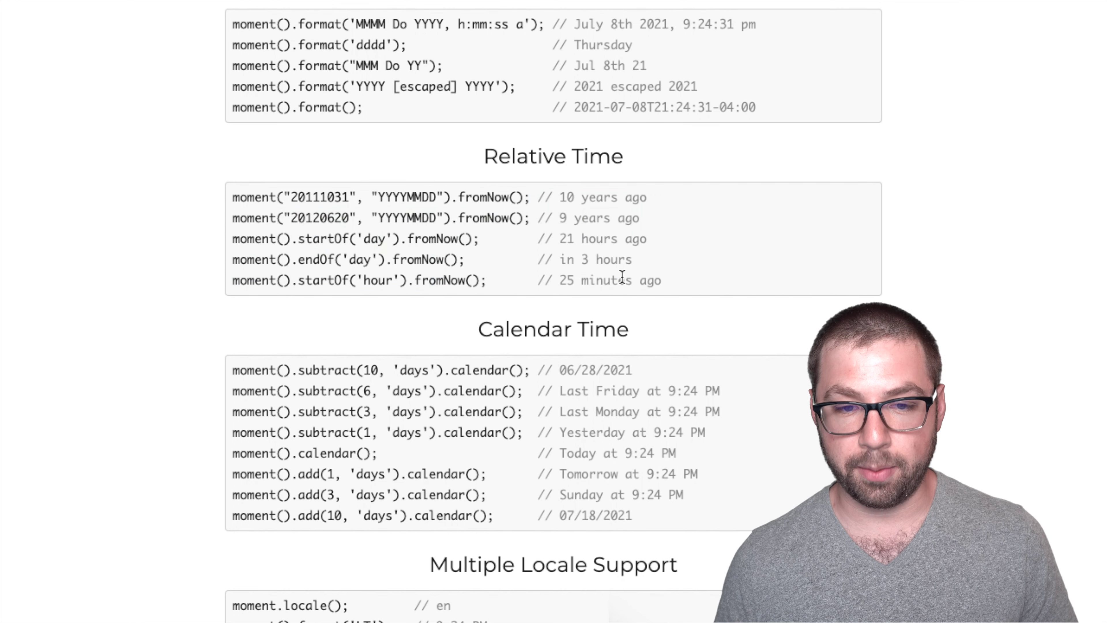
{"action": "left_click_drag", "start_coordinate": [719, 283], "coordinate": [587, 186]}
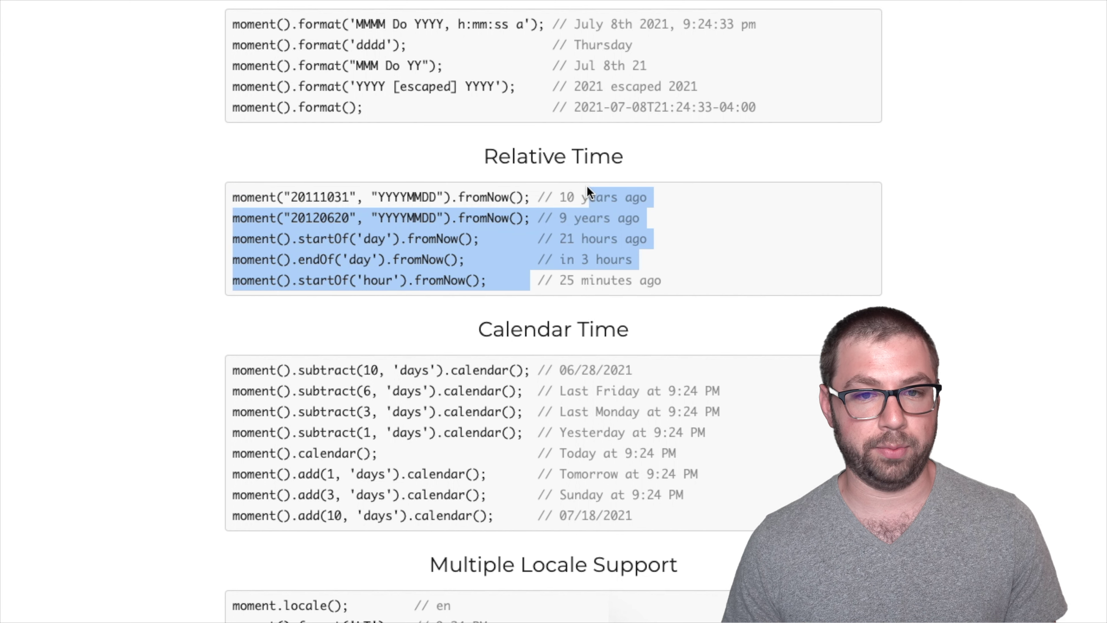
{"action": "left_click", "coordinate": [588, 186]}
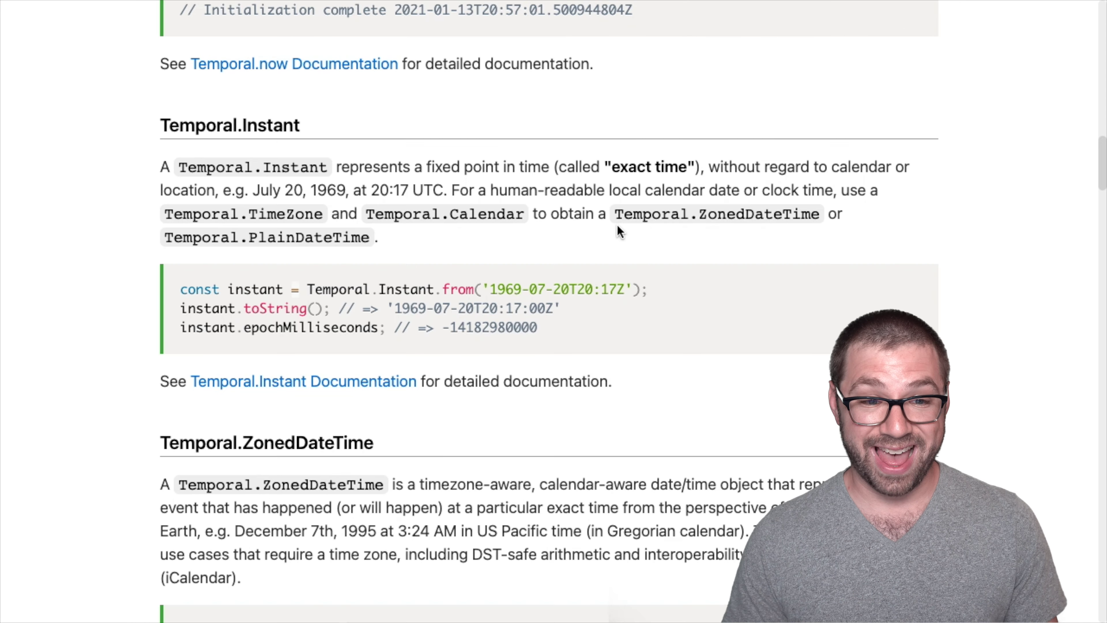
Open the full Temporal.PlainDate documentation from the README and read its opening sections.
{"action": "scroll", "coordinate": [618, 225], "scroll_direction": "down", "scroll_amount": 20}
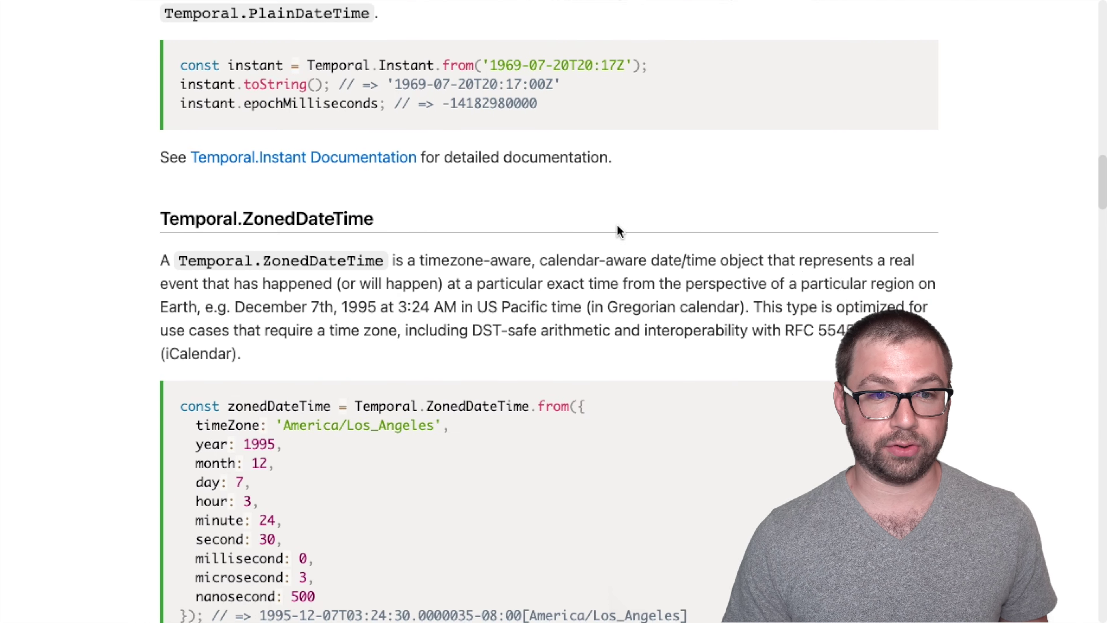
{"action": "scroll", "coordinate": [618, 226], "scroll_direction": "down", "scroll_amount": 3}
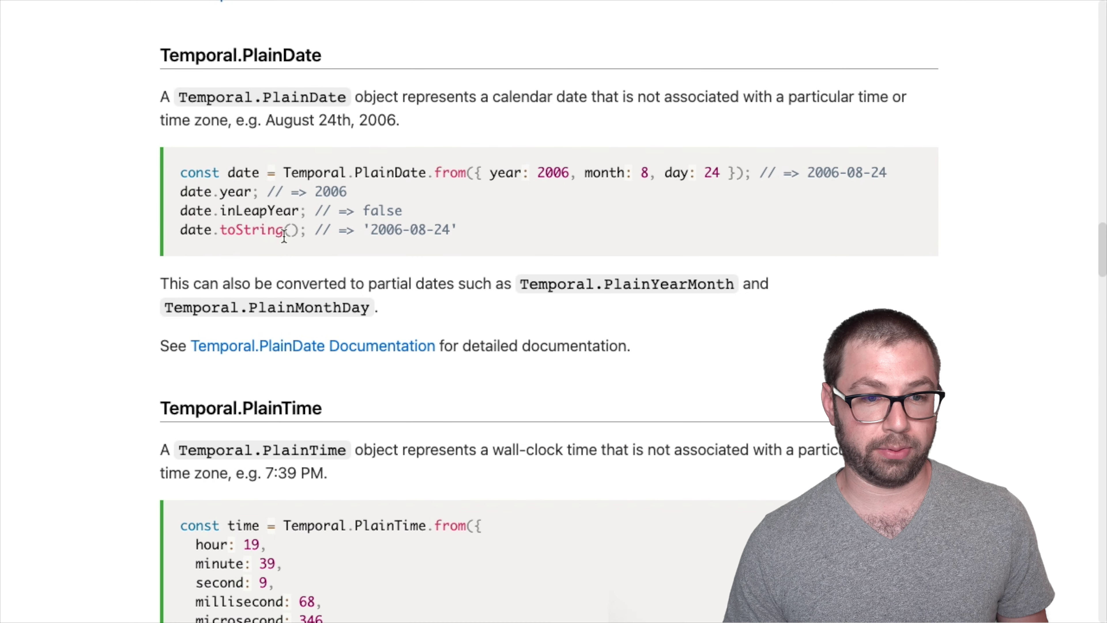
{"action": "left_click", "coordinate": [284, 346]}
{"action": "scroll", "coordinate": [444, 398], "scroll_direction": "down", "scroll_amount": 15}
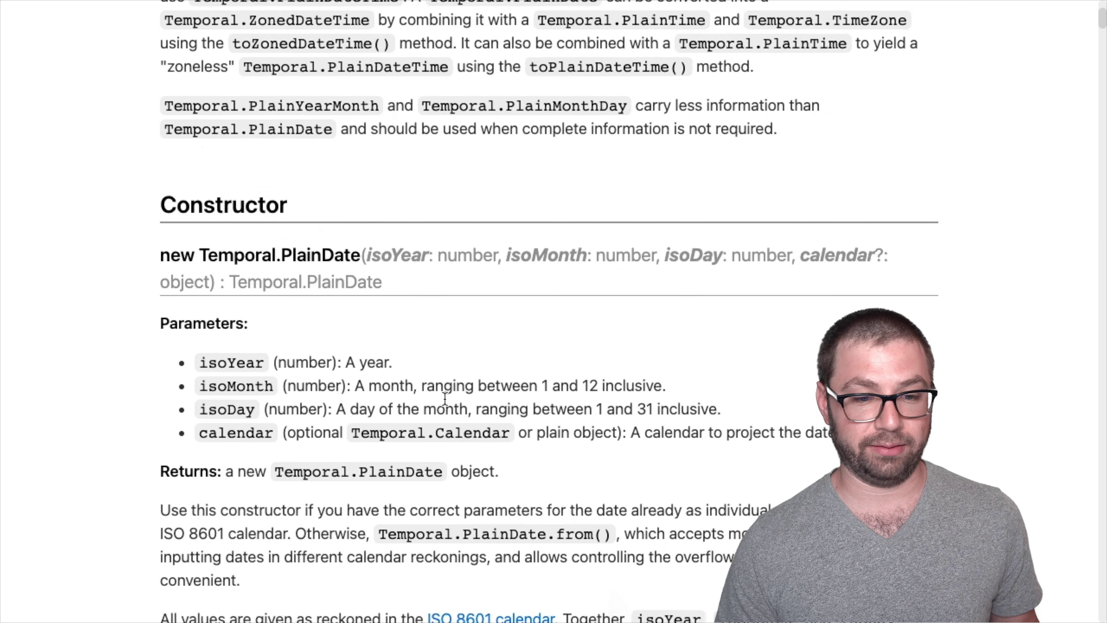
{"action": "scroll", "coordinate": [445, 398], "scroll_direction": "down", "scroll_amount": 20}
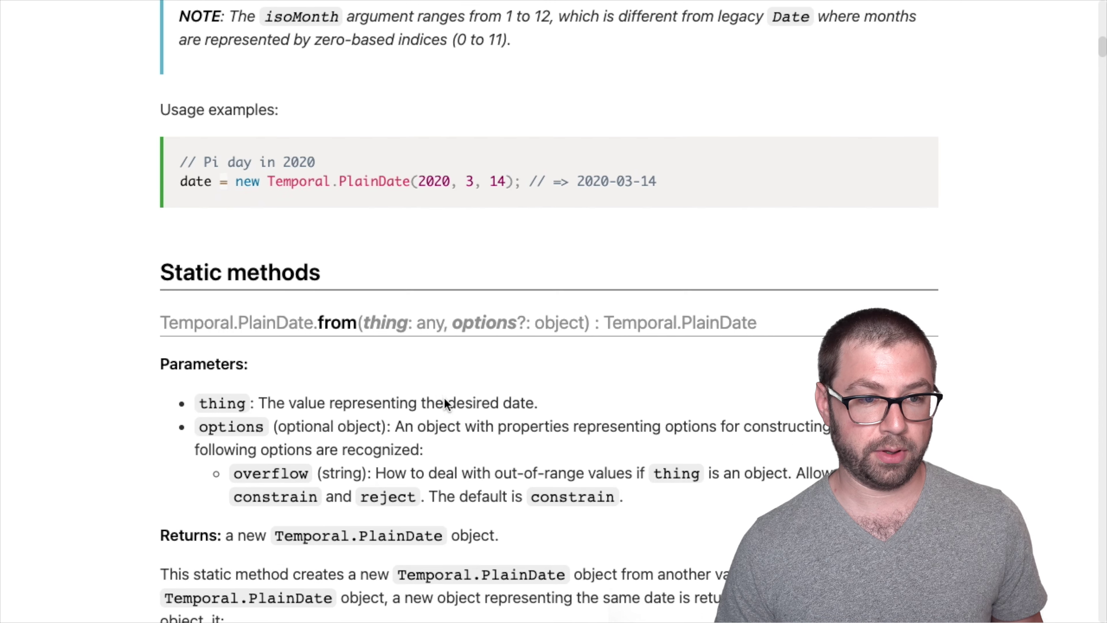
{"action": "double_click", "coordinate": [270, 271]}
{"action": "scroll", "coordinate": [270, 271], "scroll_direction": "down", "scroll_amount": 15}
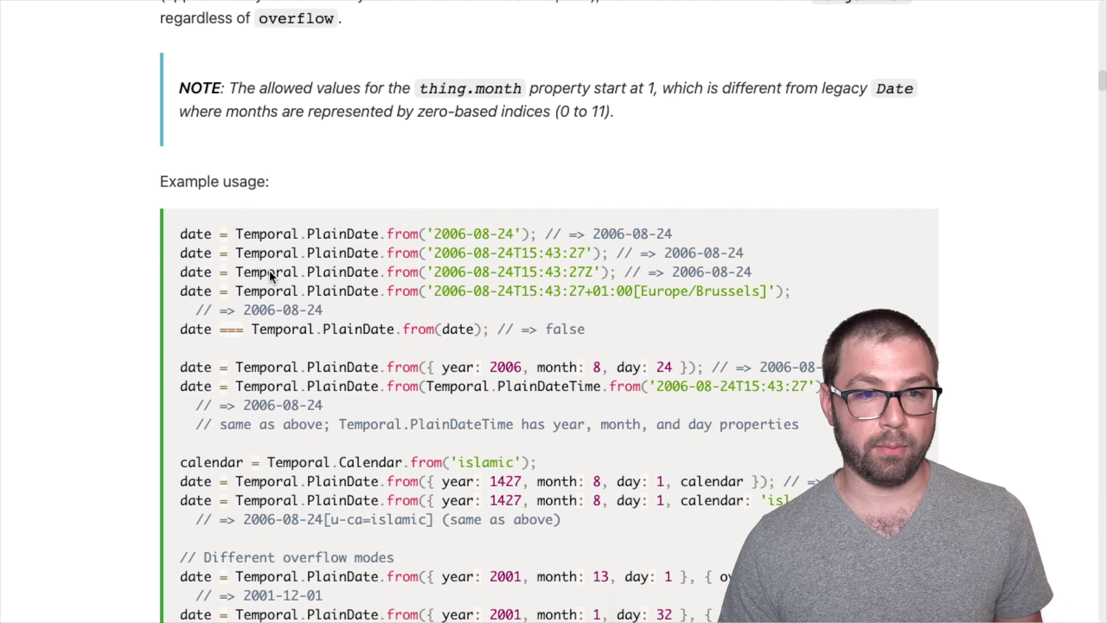
{"action": "scroll", "coordinate": [390, 207], "scroll_direction": "down", "scroll_amount": 8}
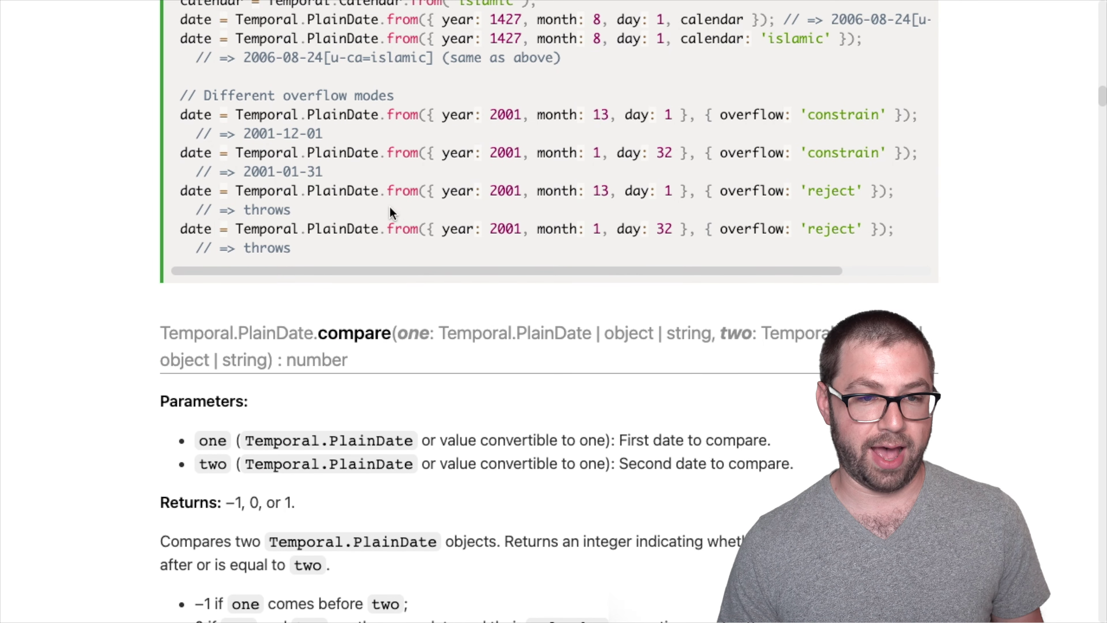
{"action": "scroll", "coordinate": [390, 207], "scroll_direction": "down", "scroll_amount": 15}
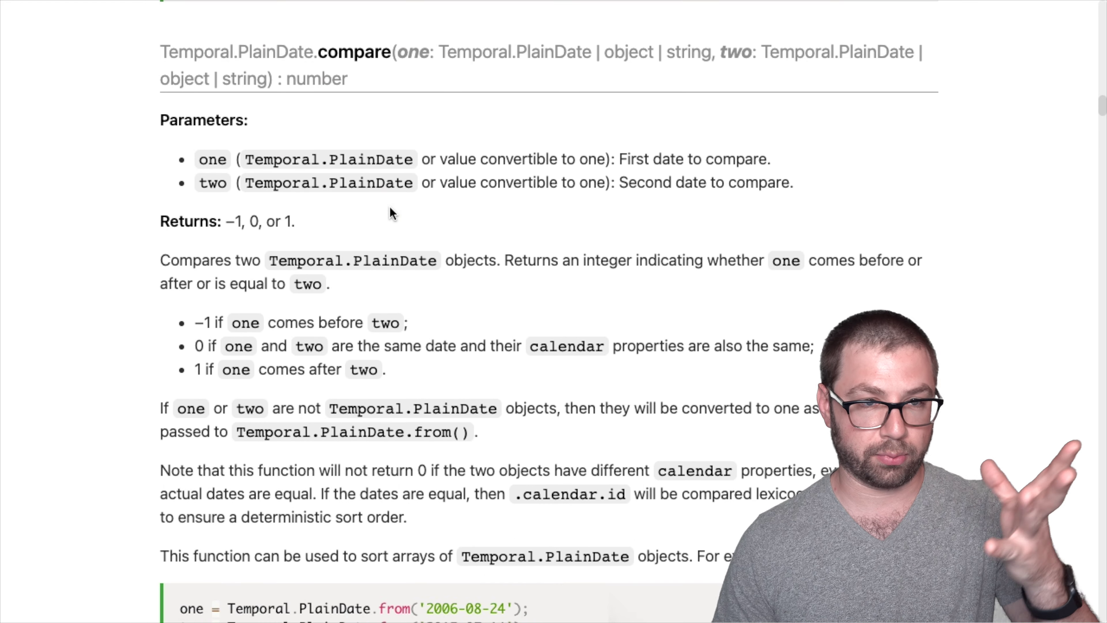
{"action": "scroll", "coordinate": [390, 208], "scroll_direction": "up", "scroll_amount": 7}
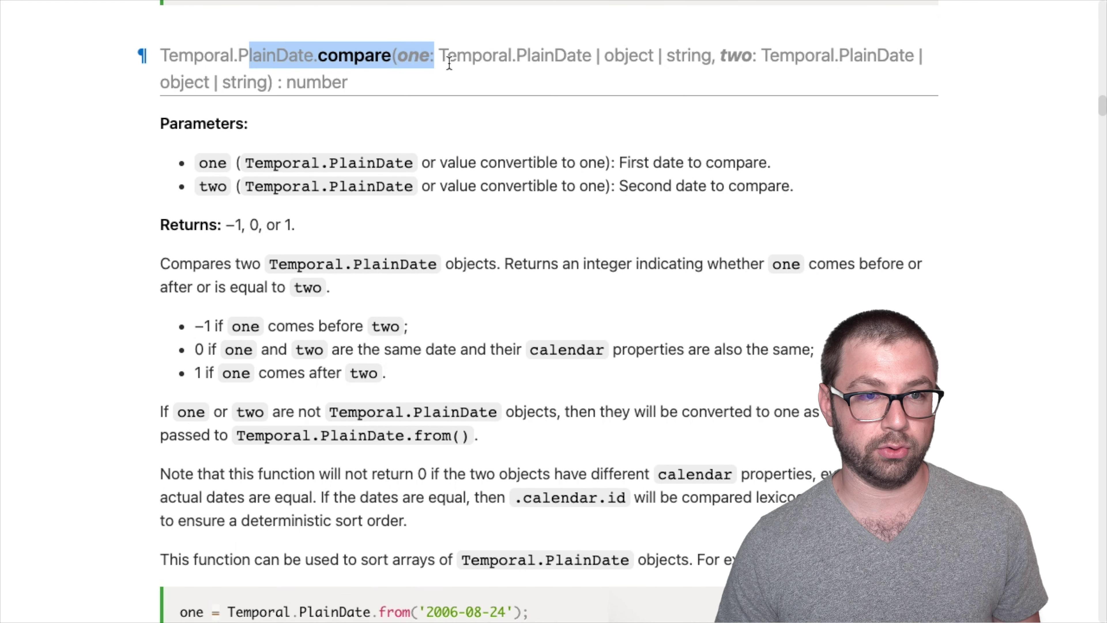
{"action": "scroll", "coordinate": [466, 265], "scroll_direction": "down", "scroll_amount": 20}
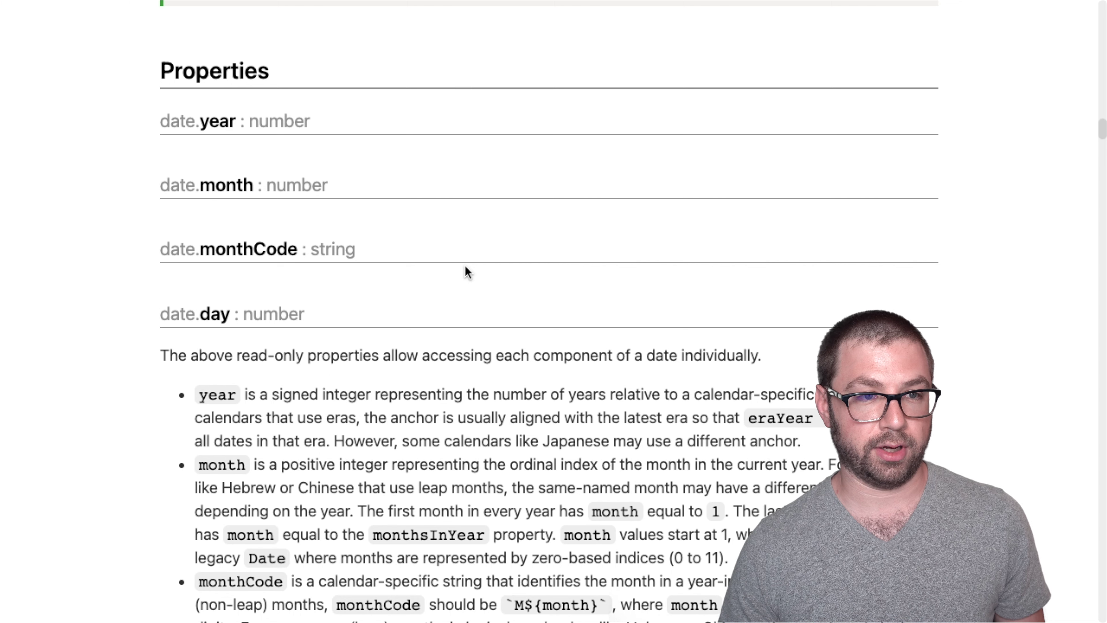
{"action": "scroll", "coordinate": [238, 249], "scroll_direction": "down", "scroll_amount": 18}
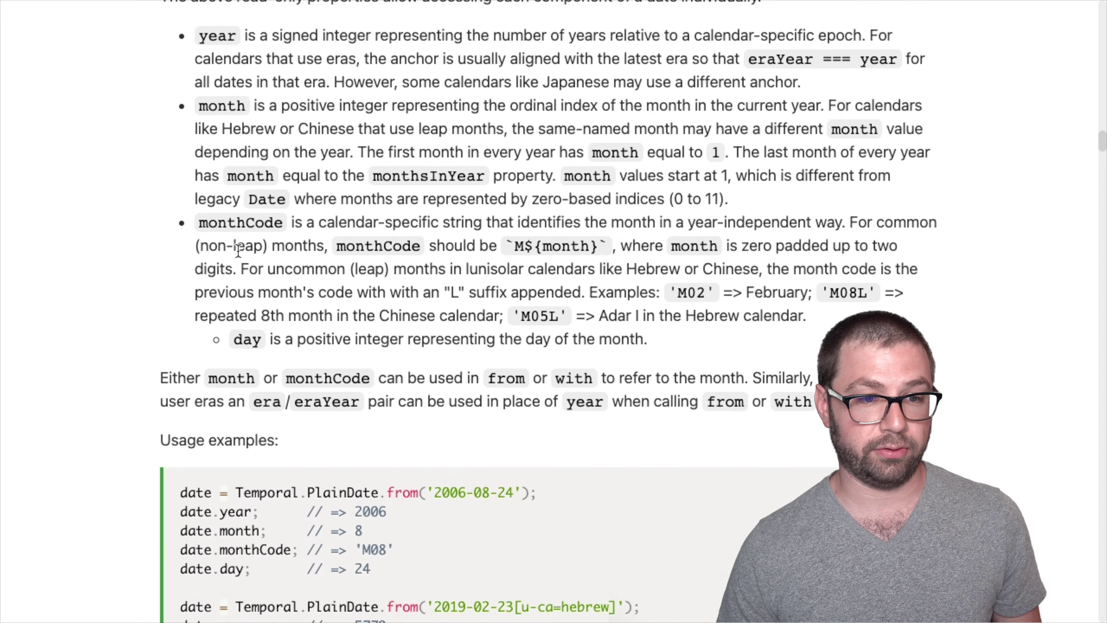
Scroll on through the PlainDate properties and methods down to date.until and its rounding options.
{"action": "left_click_drag", "start_coordinate": [370, 251], "coordinate": [577, 333]}
{"action": "scroll", "coordinate": [577, 336], "scroll_direction": "down", "scroll_amount": 20}
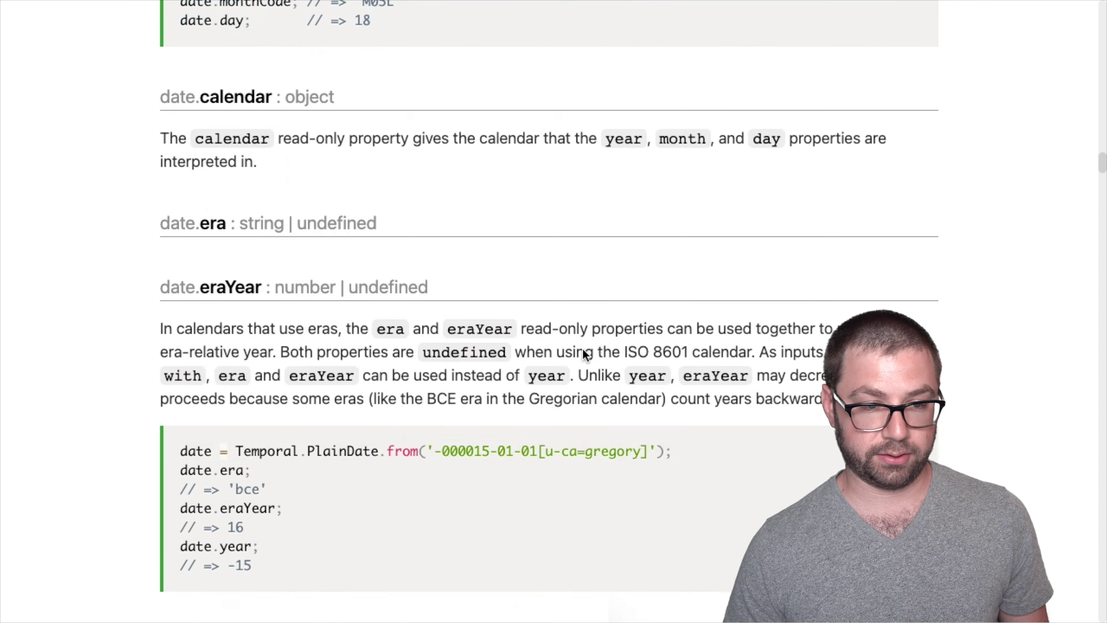
{"action": "scroll", "coordinate": [583, 349], "scroll_direction": "down", "scroll_amount": 20}
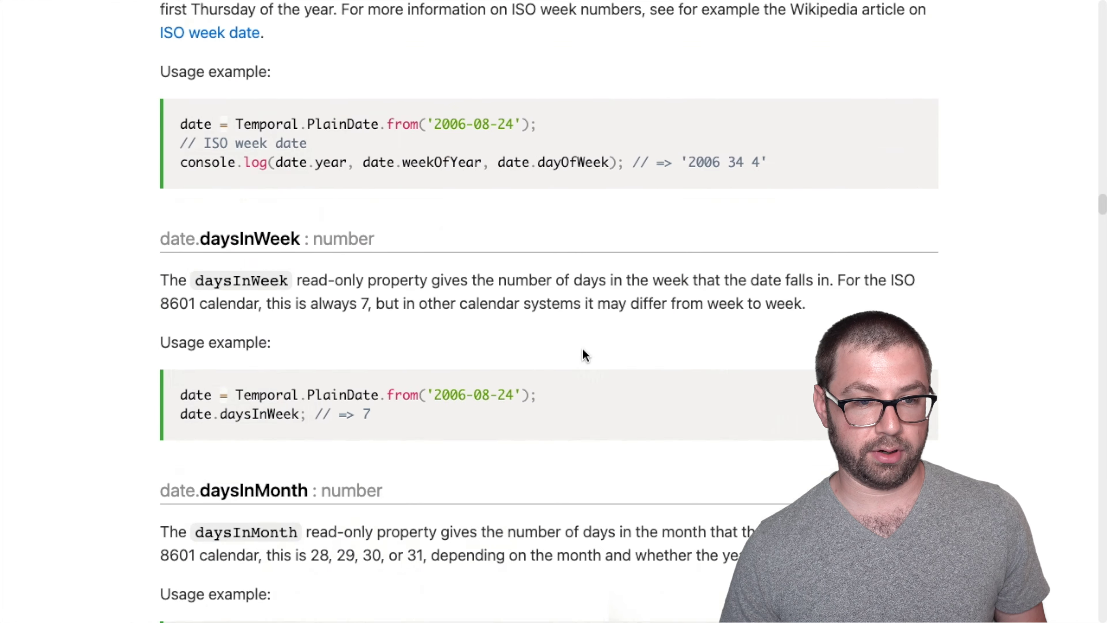
{"action": "scroll", "coordinate": [584, 354], "scroll_direction": "down", "scroll_amount": 15}
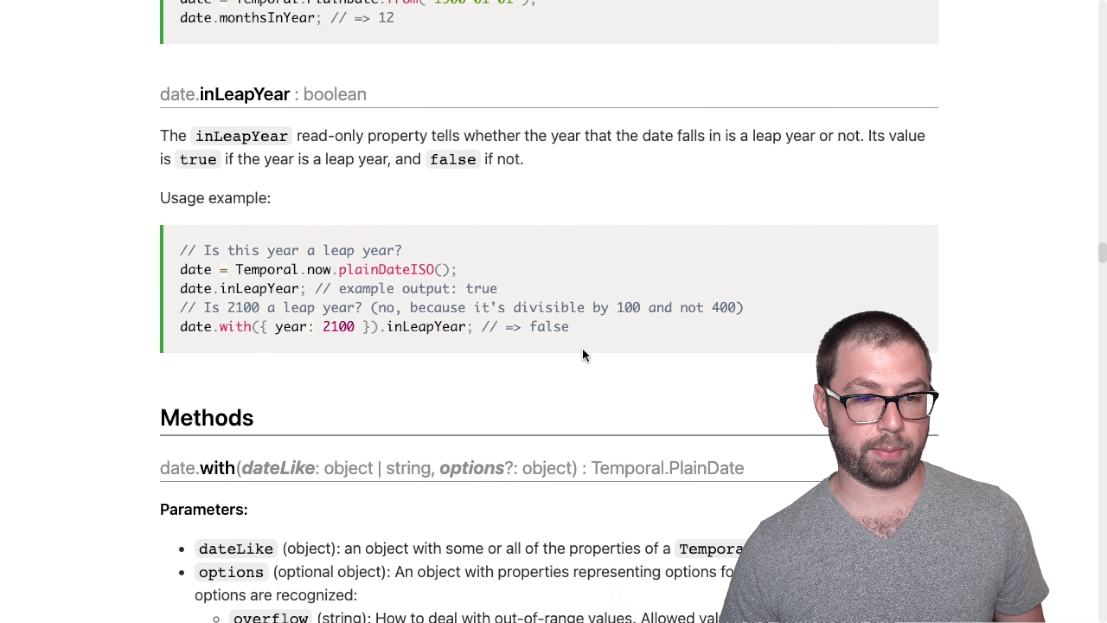
{"action": "scroll", "coordinate": [219, 280], "scroll_direction": "down", "scroll_amount": 20}
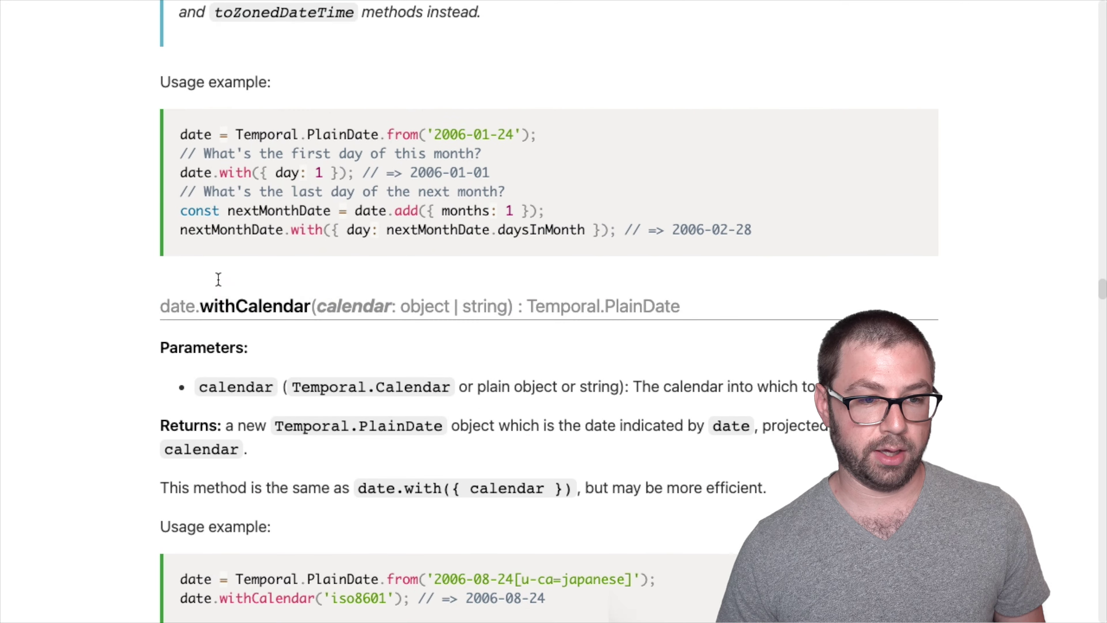
{"action": "scroll", "coordinate": [218, 279], "scroll_direction": "down", "scroll_amount": 20}
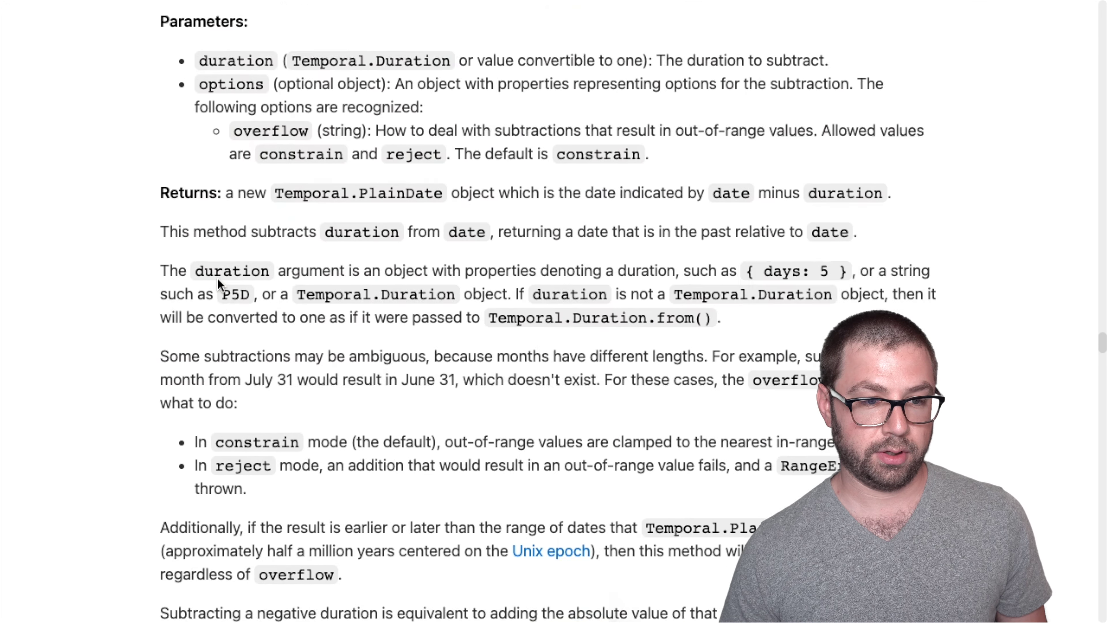
{"action": "scroll", "coordinate": [218, 279], "scroll_direction": "up", "scroll_amount": 20}
{"action": "scroll", "coordinate": [218, 286], "scroll_direction": "up", "scroll_amount": 7}
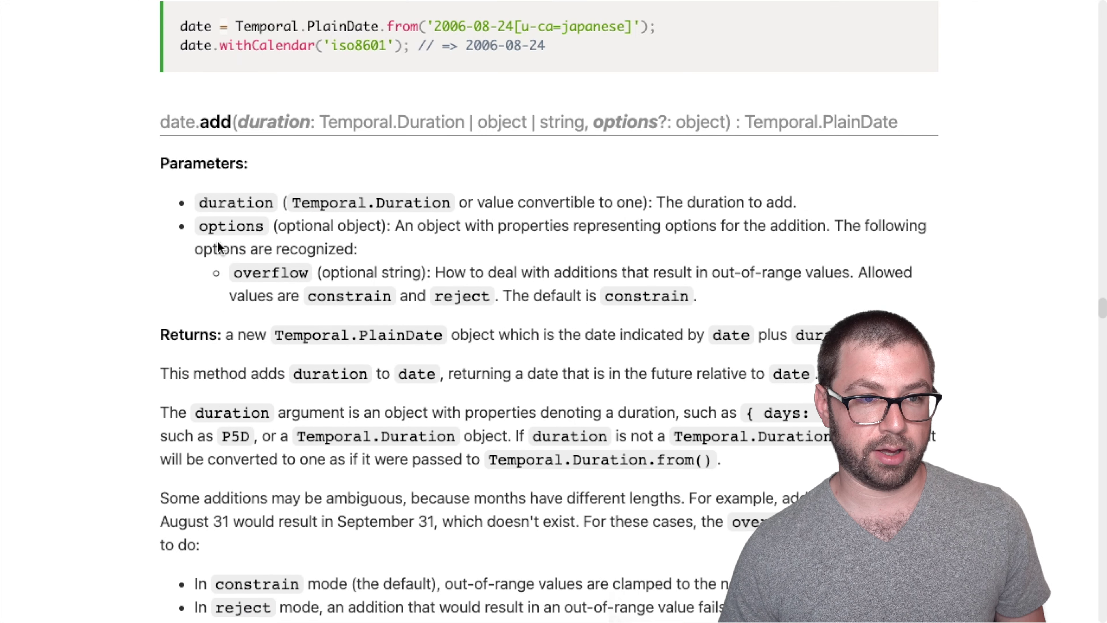
{"action": "scroll", "coordinate": [245, 240], "scroll_direction": "down", "scroll_amount": 20}
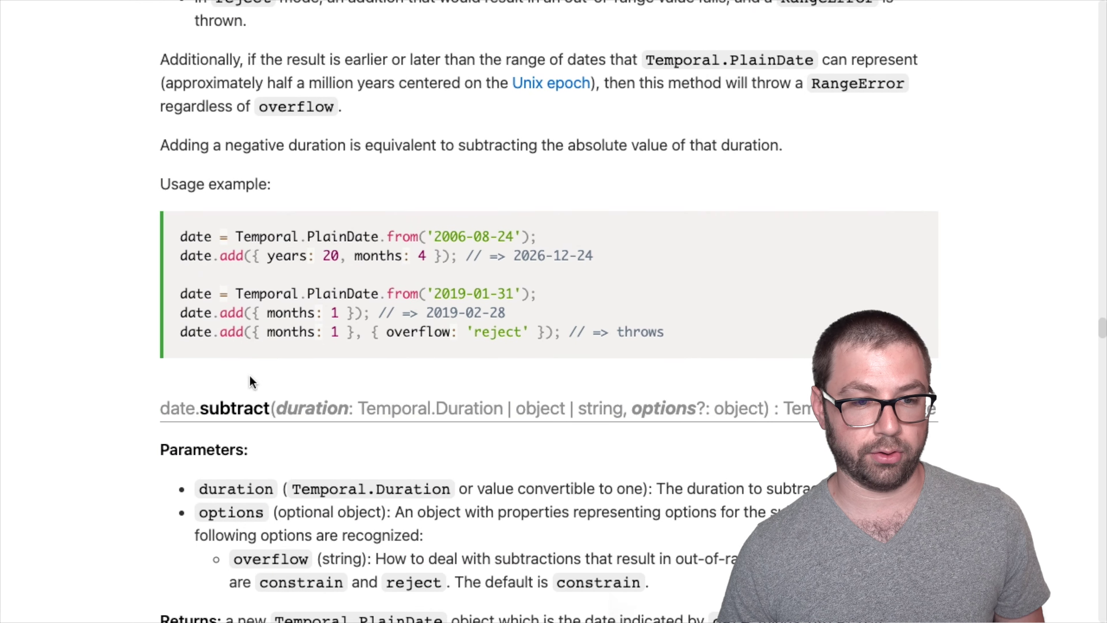
{"action": "scroll", "coordinate": [250, 376], "scroll_direction": "down", "scroll_amount": 6}
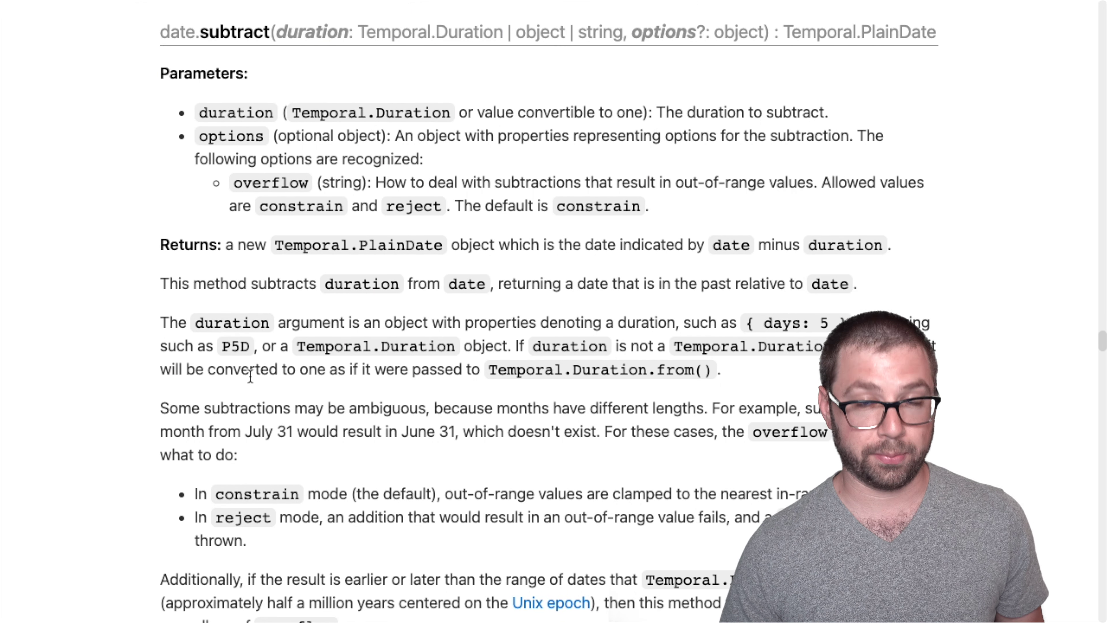
{"action": "scroll", "coordinate": [250, 376], "scroll_direction": "down", "scroll_amount": 7}
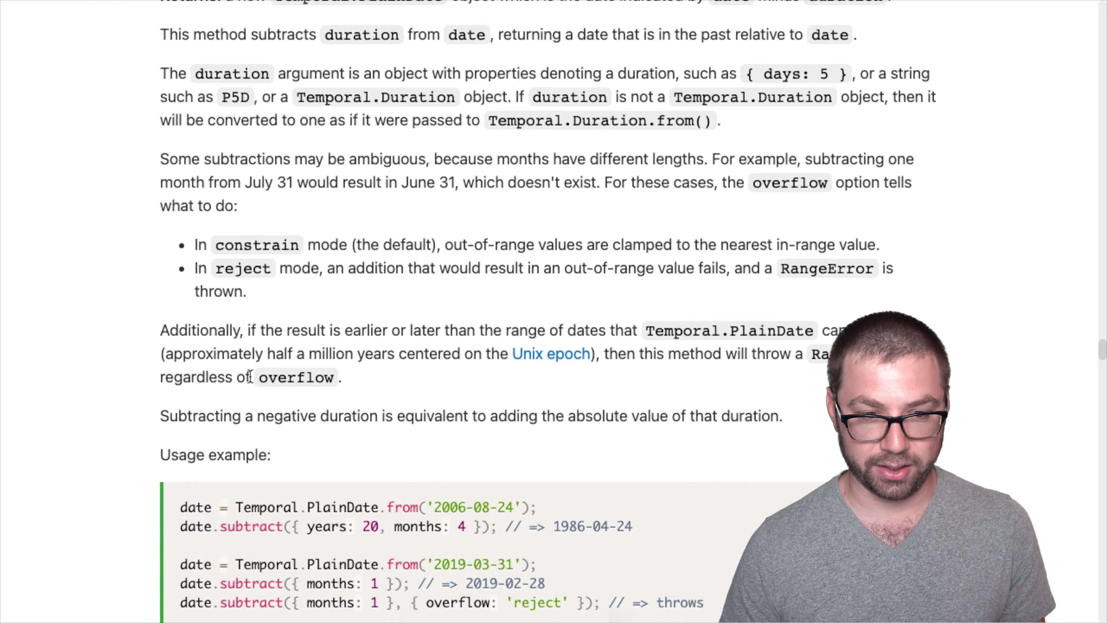
{"action": "scroll", "coordinate": [250, 376], "scroll_direction": "down", "scroll_amount": 8}
{"action": "scroll", "coordinate": [251, 376], "scroll_direction": "down", "scroll_amount": 7}
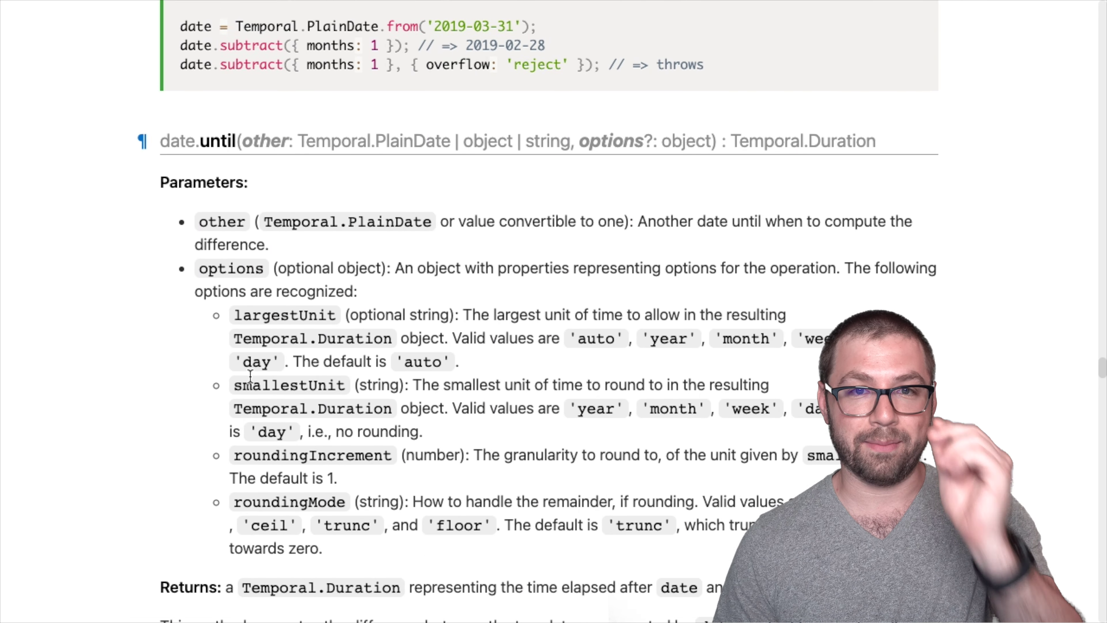
{"action": "scroll", "coordinate": [251, 377], "scroll_direction": "down", "scroll_amount": 5}
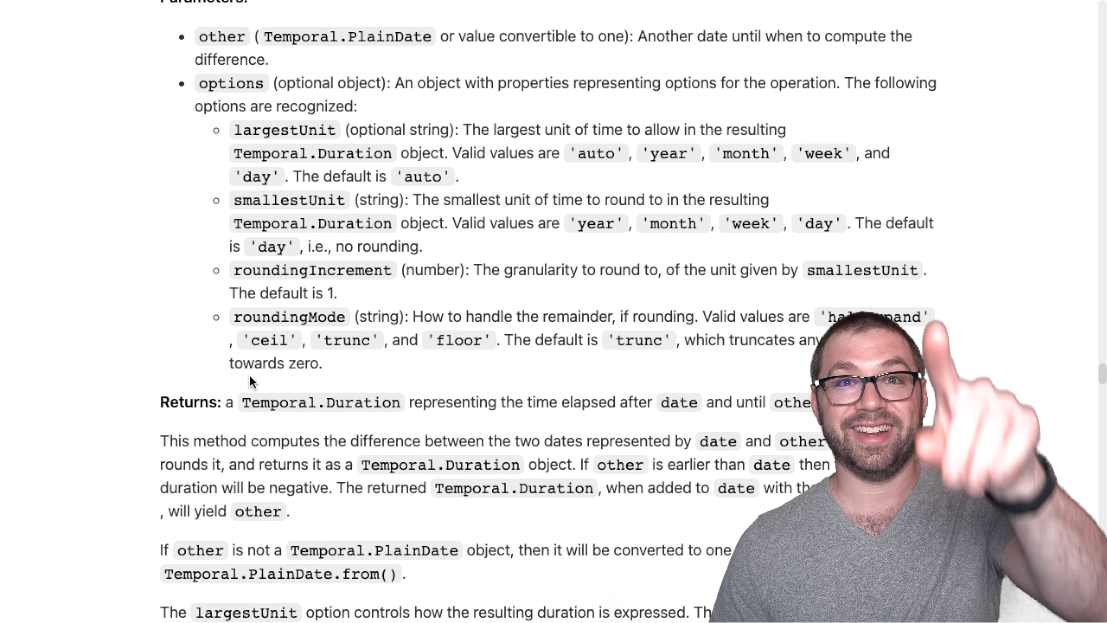